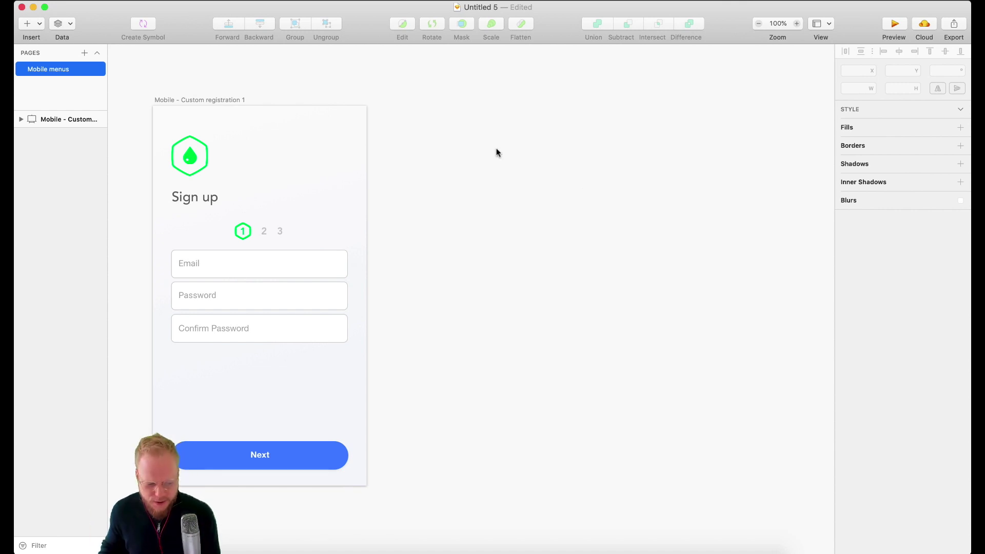
Add a blank iPhone 8 (375×667) artboard beside the sign-up screen.
left_click(219, 102)
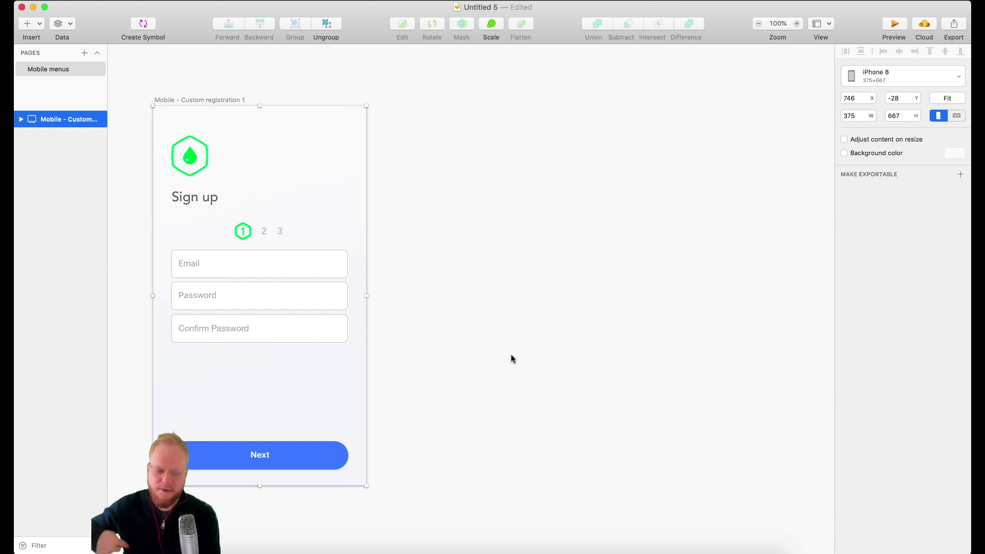
left_click(428, 277)
left_click(212, 101)
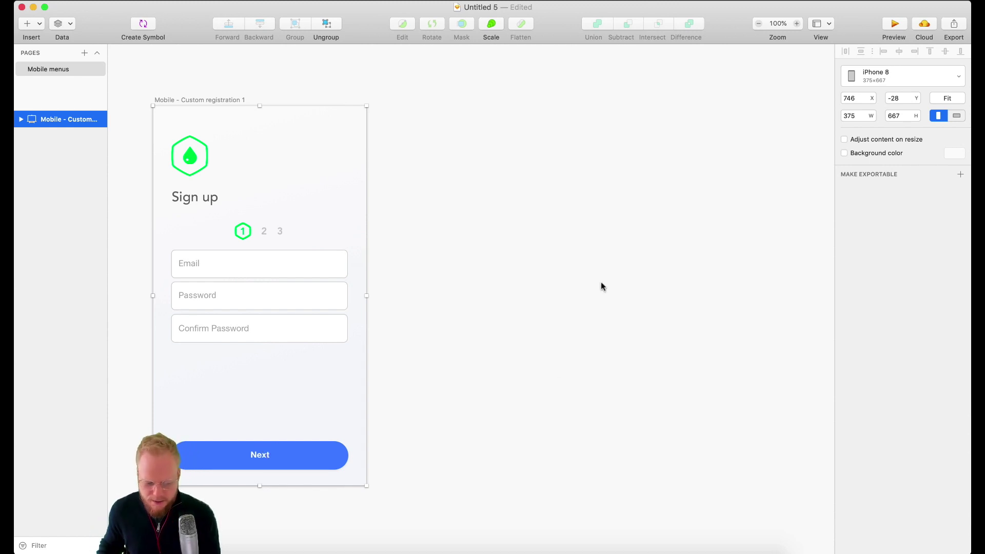
left_click(585, 230)
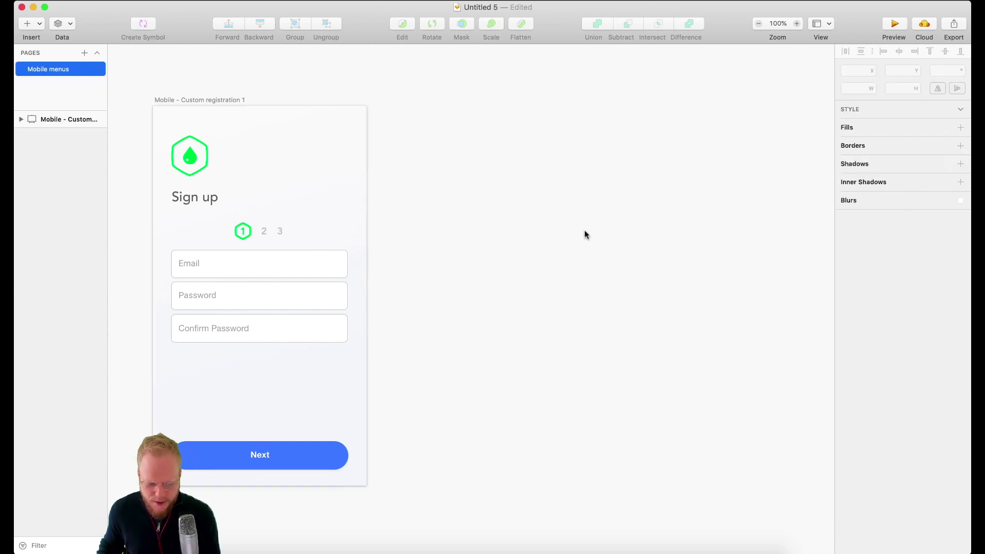
left_click(228, 99)
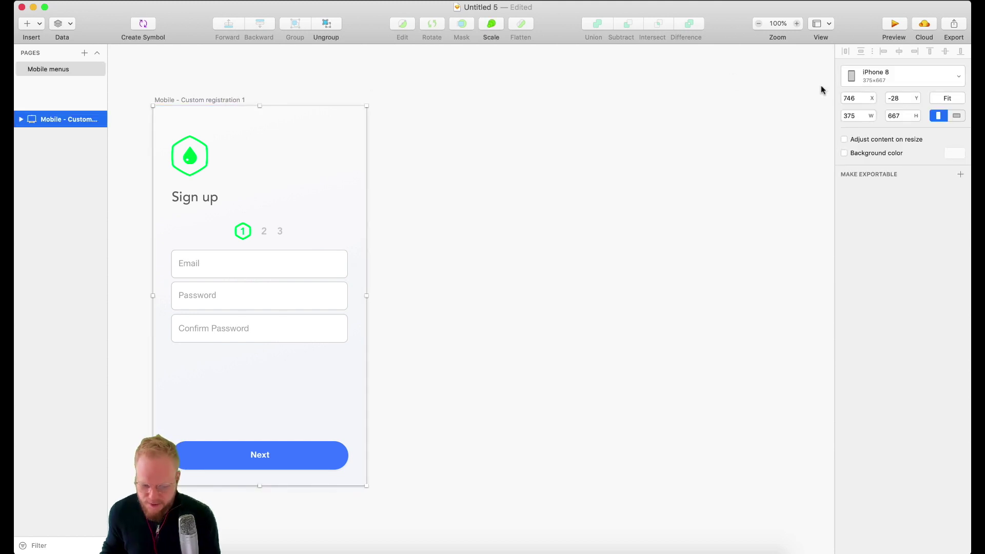
left_click(544, 150)
left_click(34, 26)
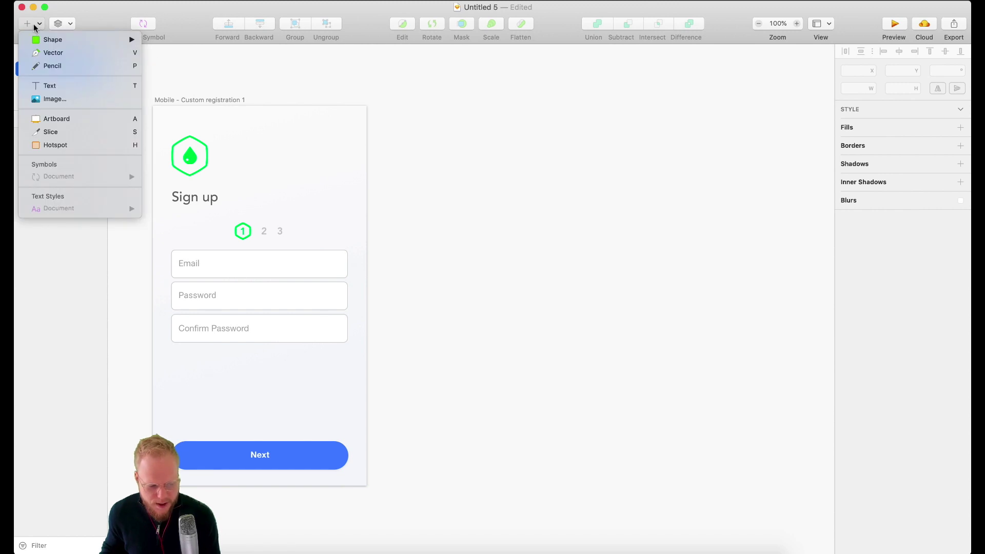
left_click(57, 118)
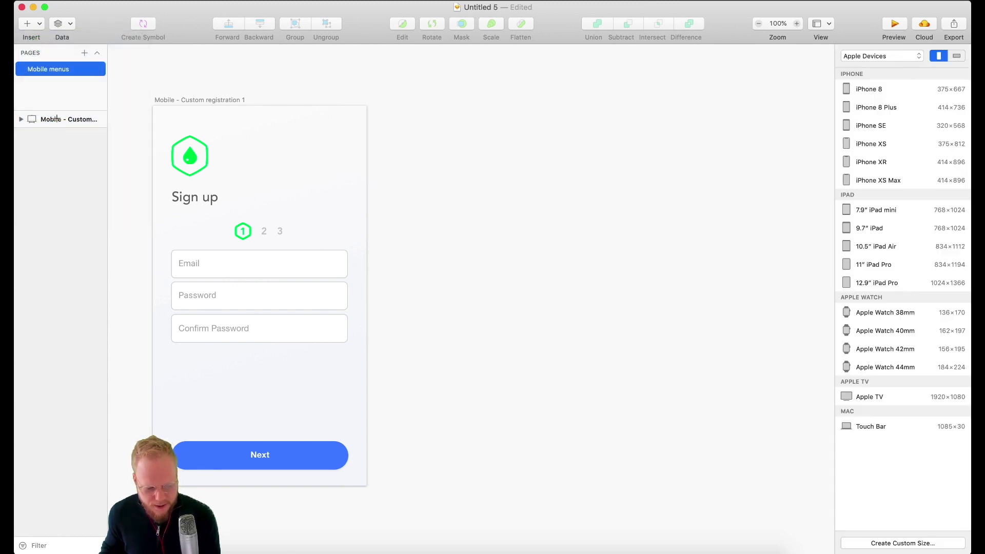
left_click(879, 89)
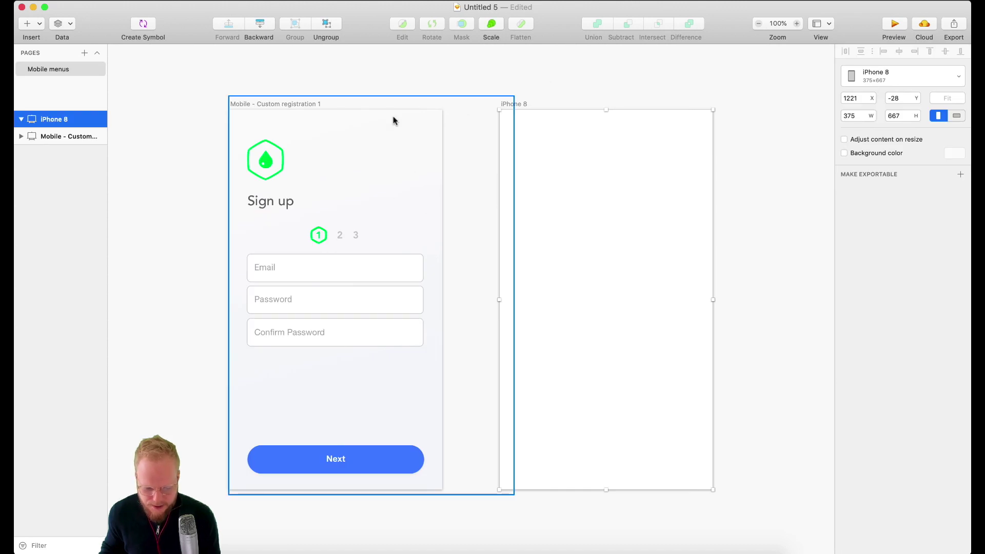
scroll(574, 92, "right", 5)
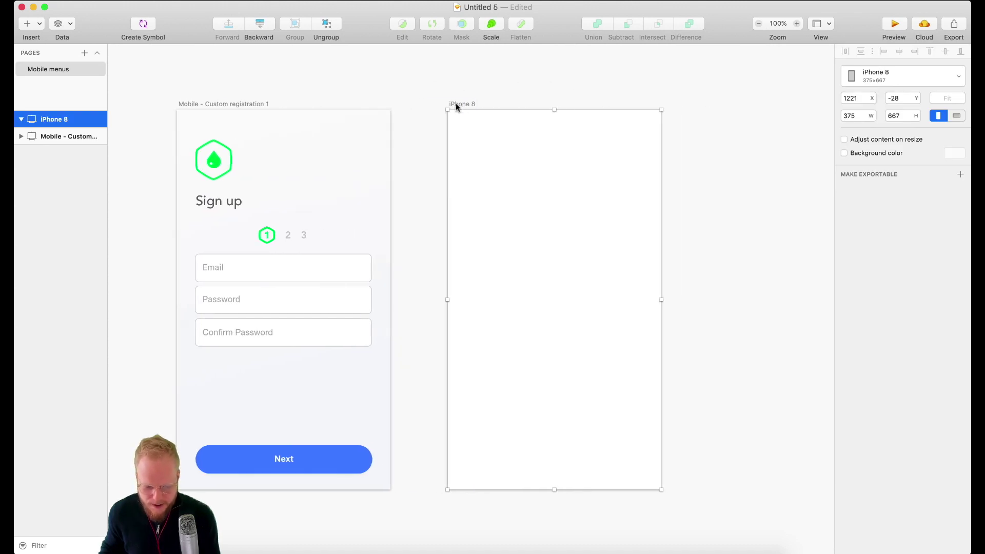
Rename the new artboard to 'Landing paghe - menu 1'.
double_click(55, 118)
type("Landing paghe")
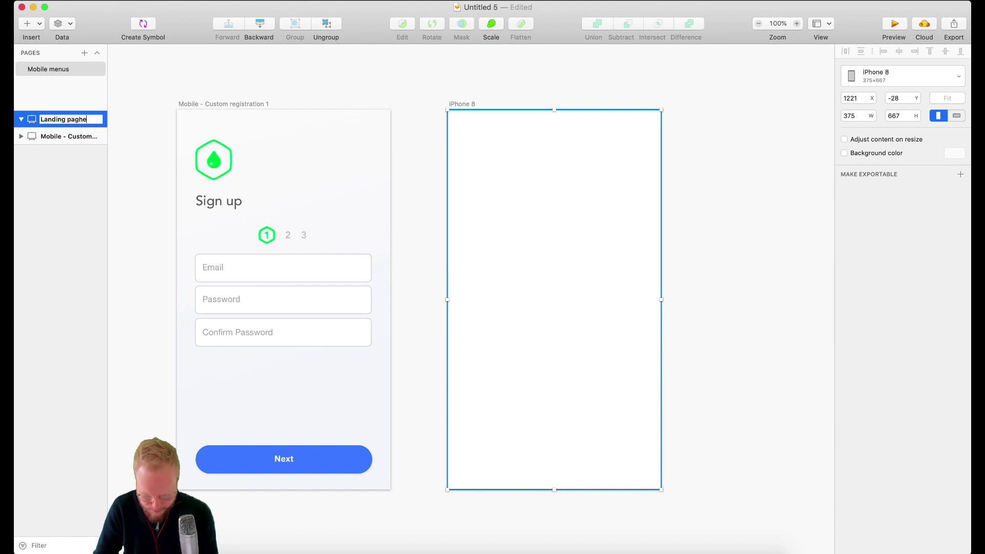
type(" - s")
key("BackSpace")
type("menu 1")
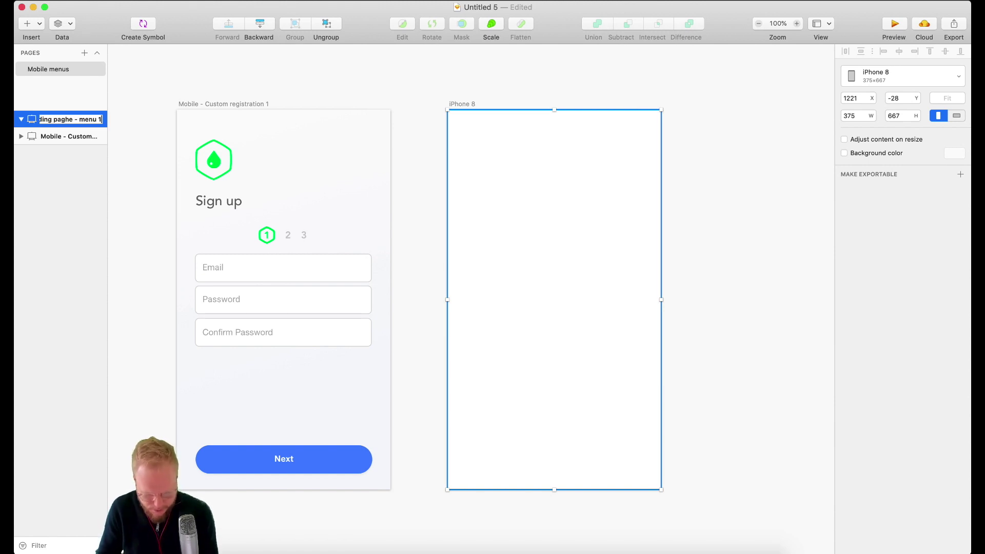
key("Return")
left_click(402, 138)
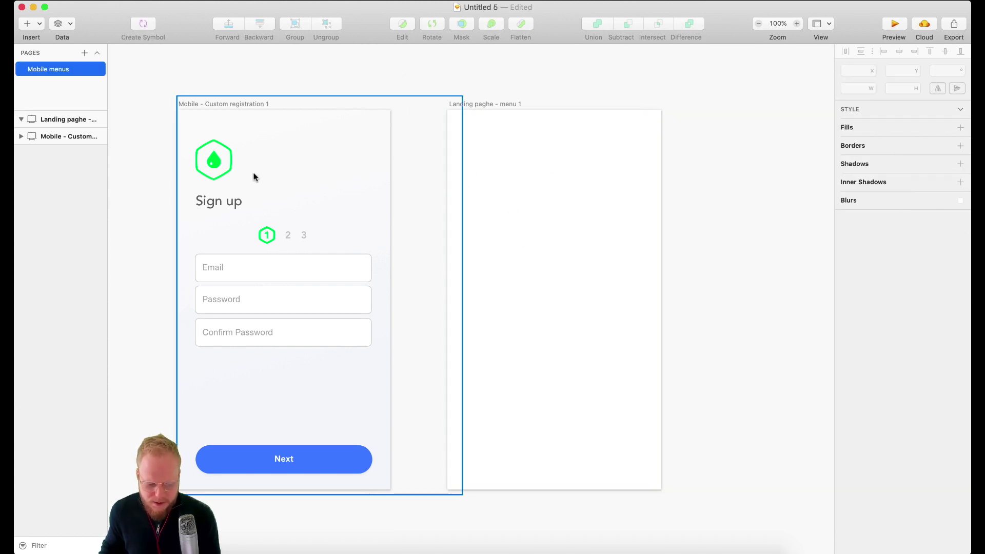
left_click(218, 162)
Paste a copy of the hexagon logo onto the landing artboard and shrink it to 58×58.
key("super+c")
left_click(506, 161)
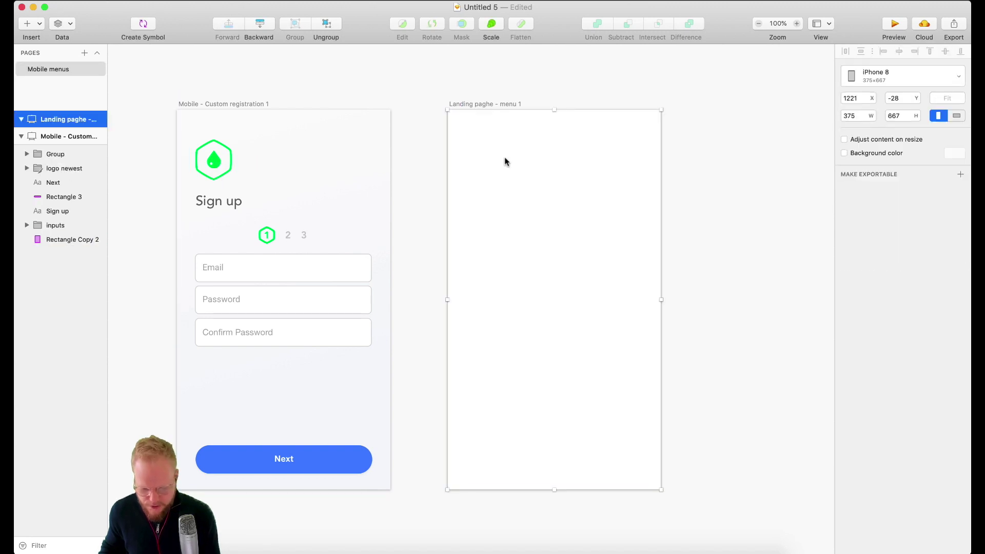
key("super+v")
left_click_drag(507, 183, 492, 168)
double_click(476, 152)
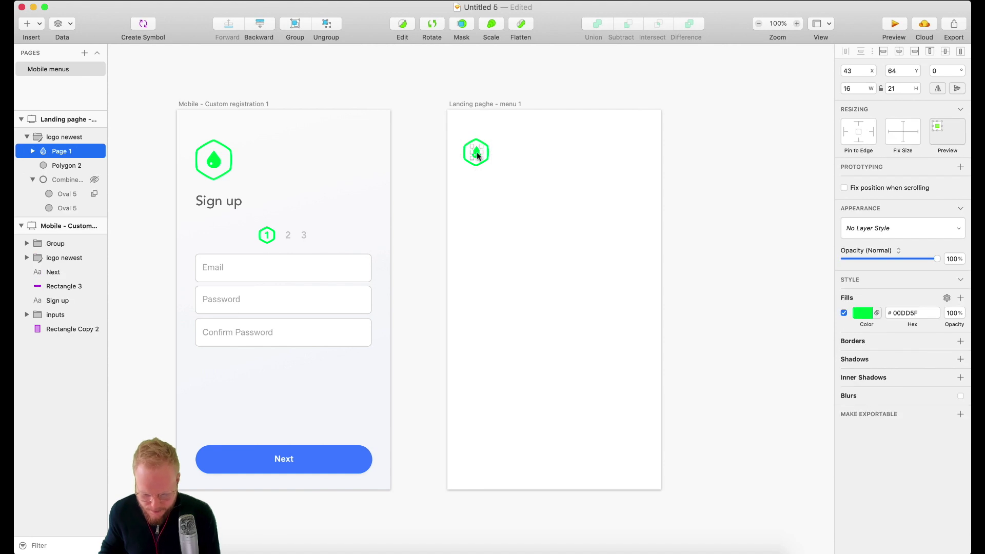
left_click(523, 162)
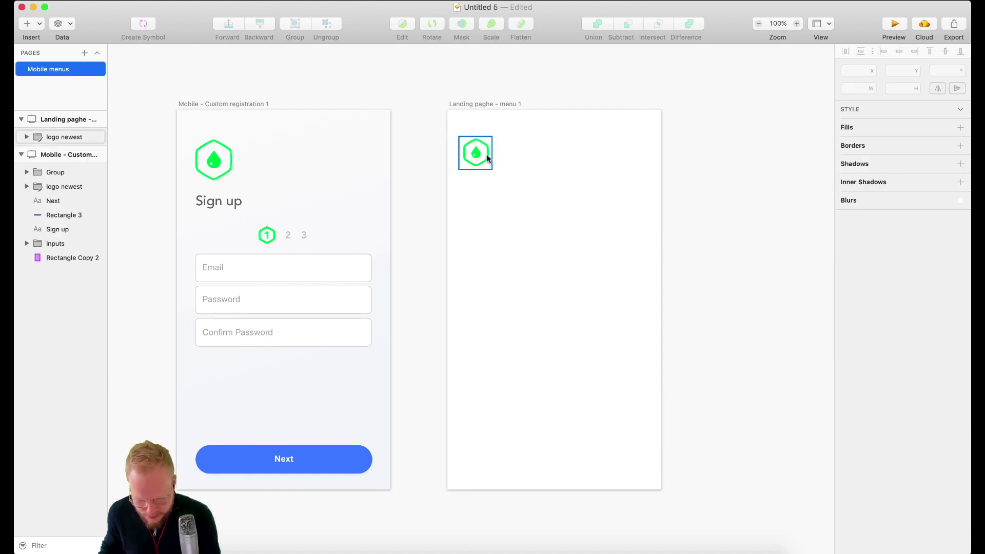
Move the logo into the landing artboard's top-right corner.
left_click_drag(477, 154, 556, 134)
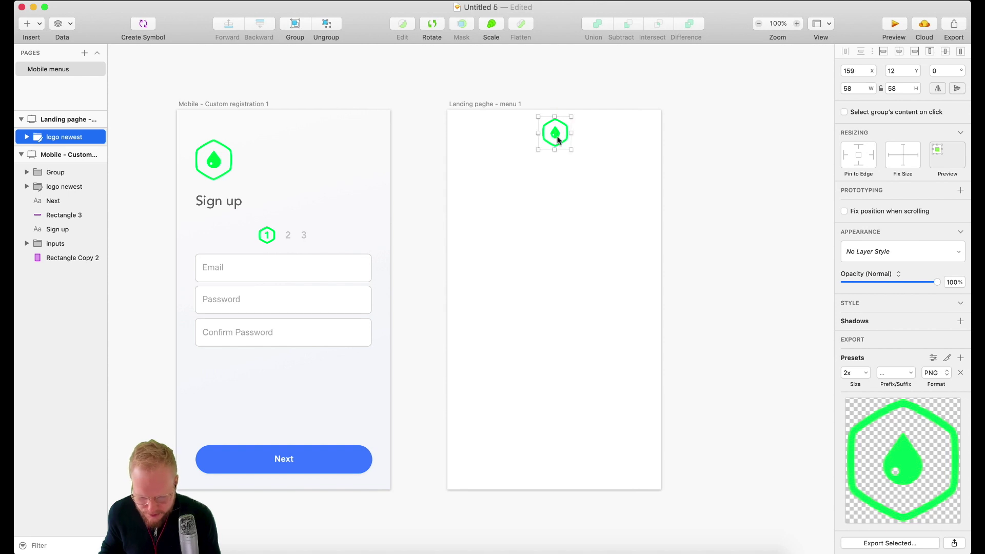
left_click(590, 169)
left_click(554, 137)
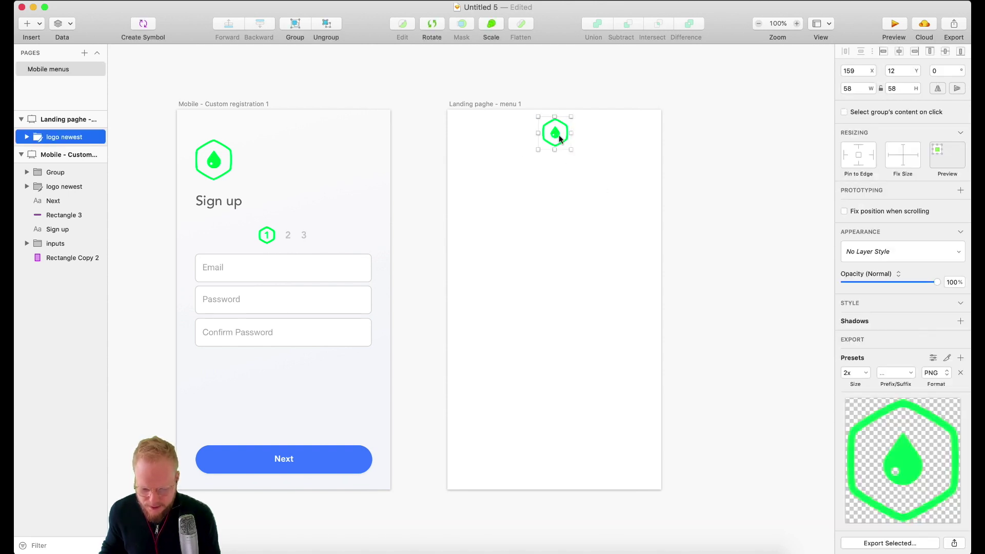
key("Escape")
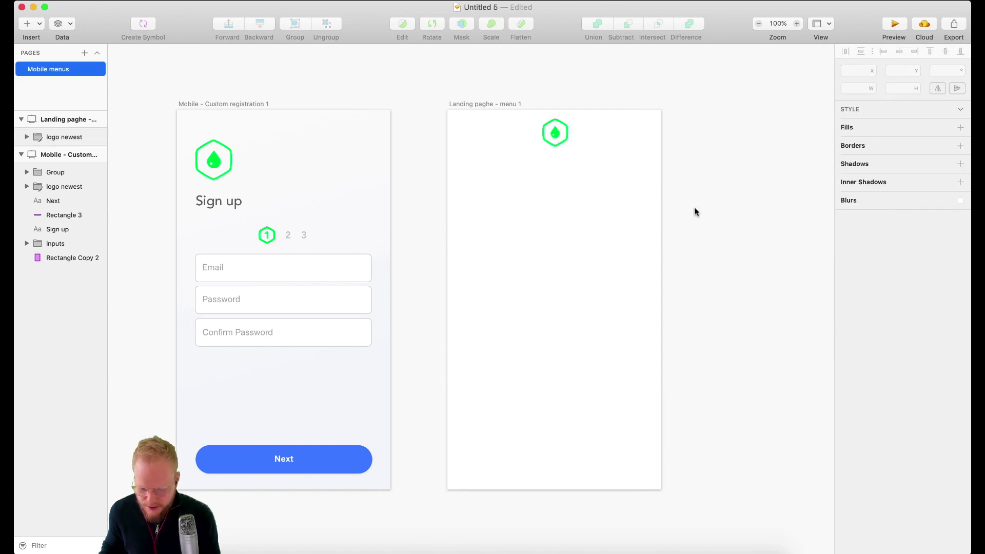
left_click(555, 132)
left_click_drag(555, 132, 637, 129)
left_click(693, 153)
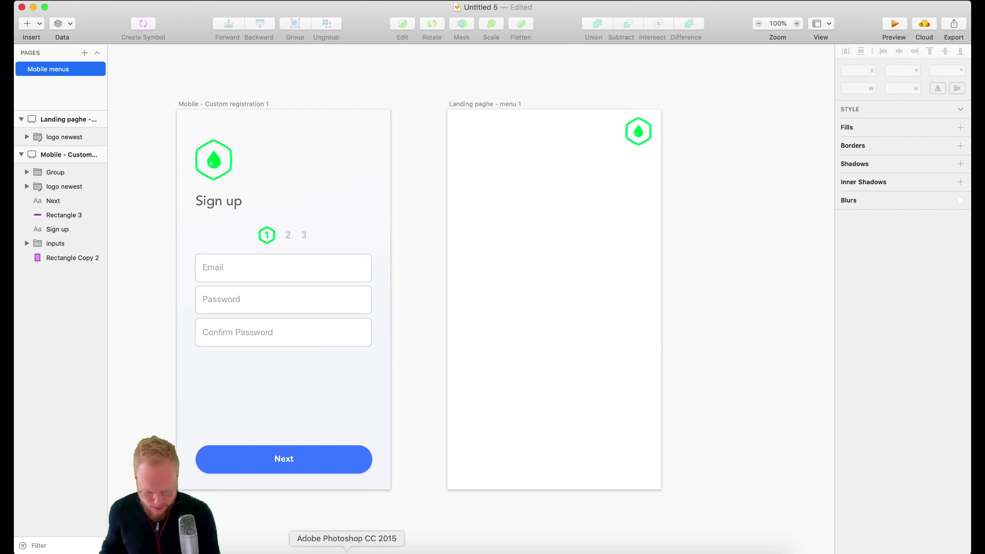
left_click(336, 543)
Search Noun Project for 'menu' icons and set the icon colour to grey #666666.
left_click_drag(135, 46, 829, 70)
type("menu")
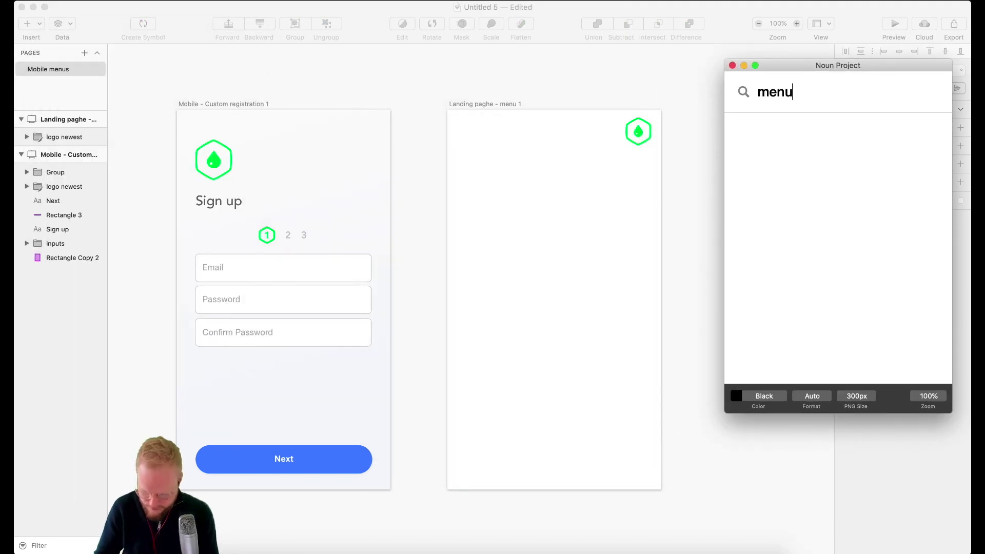
key("Return")
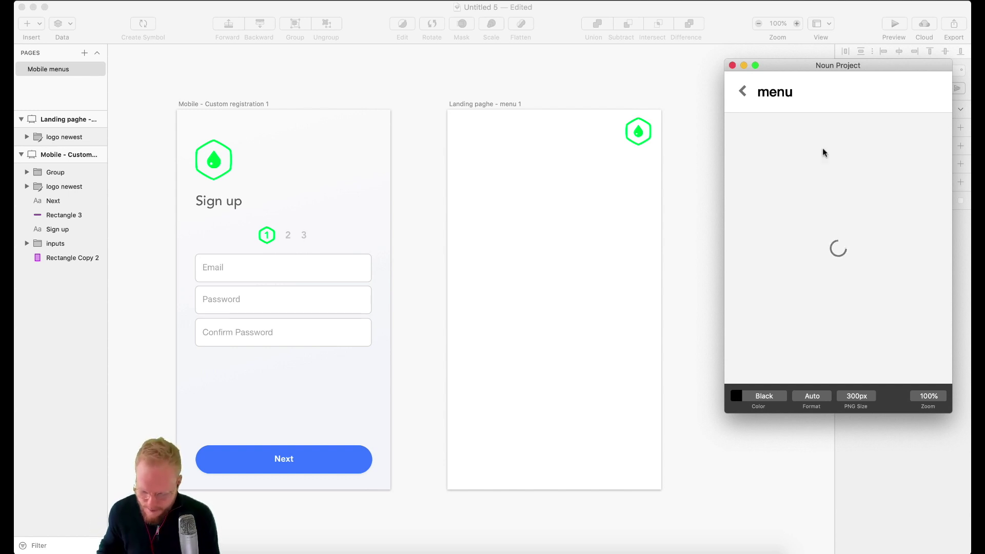
left_click(737, 395)
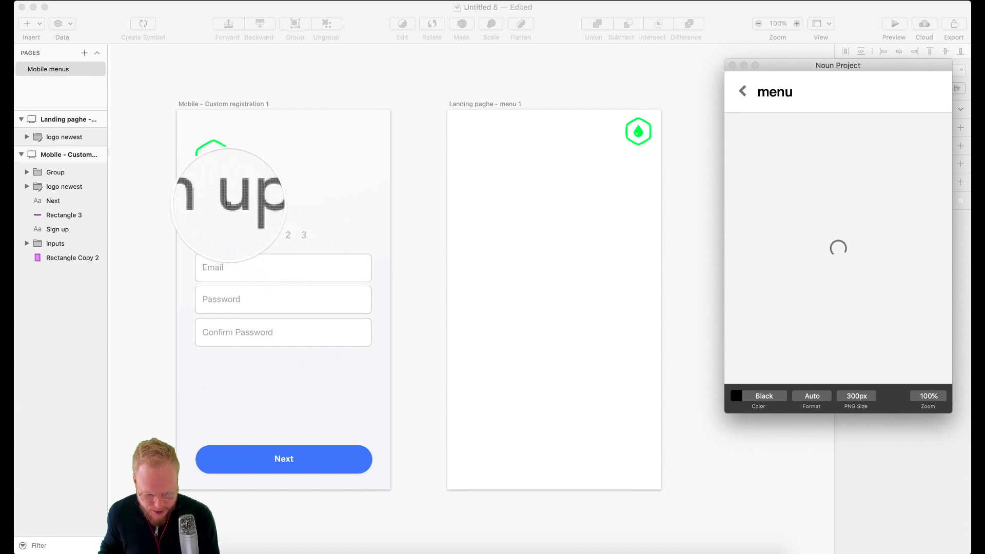
left_click(218, 202)
Drag a hamburger menu icon onto the landing artboard's top-left corner.
scroll(788, 239, "down", 3)
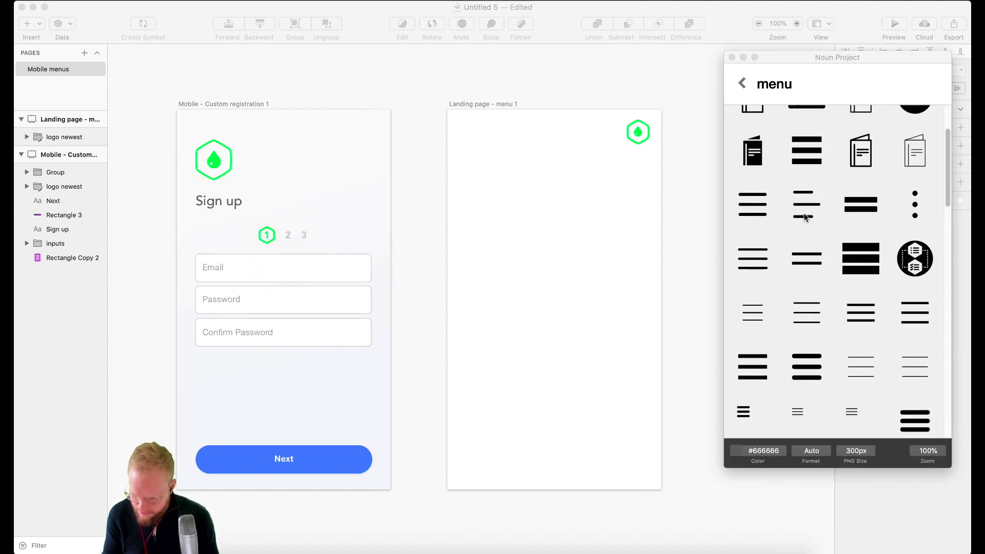
left_click(803, 218)
scroll(806, 220, "down", 2)
scroll(817, 225, "down", 10)
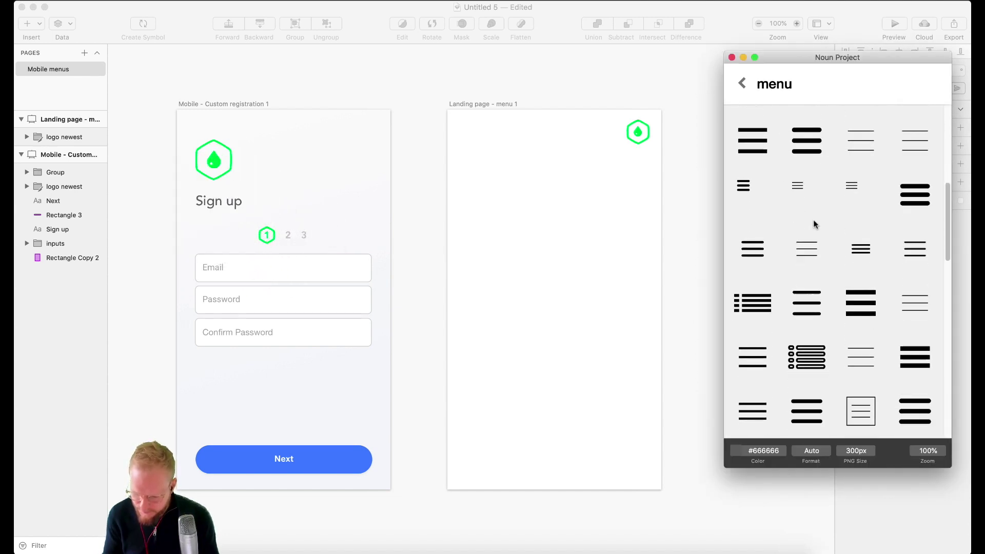
scroll(824, 207, "down", 5)
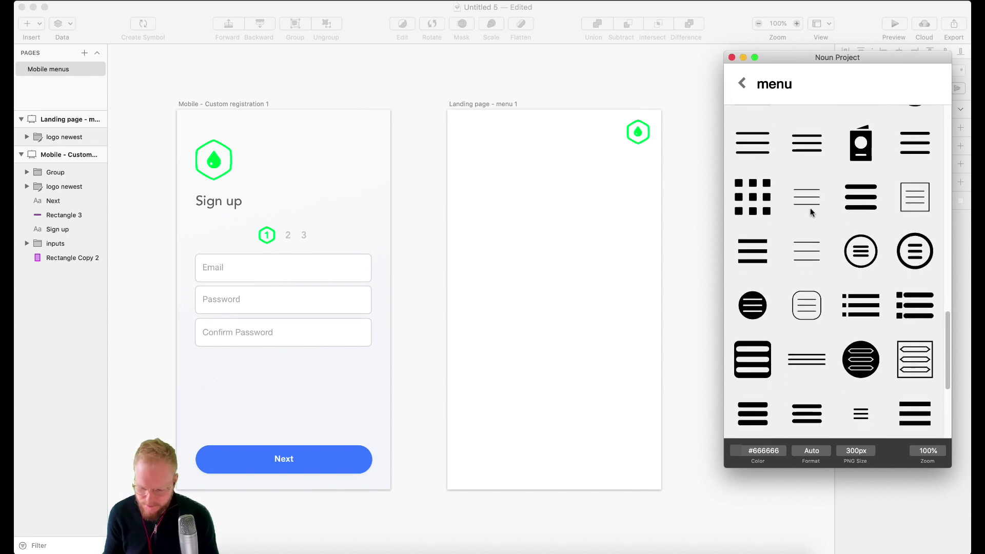
scroll(827, 288, "down", 6)
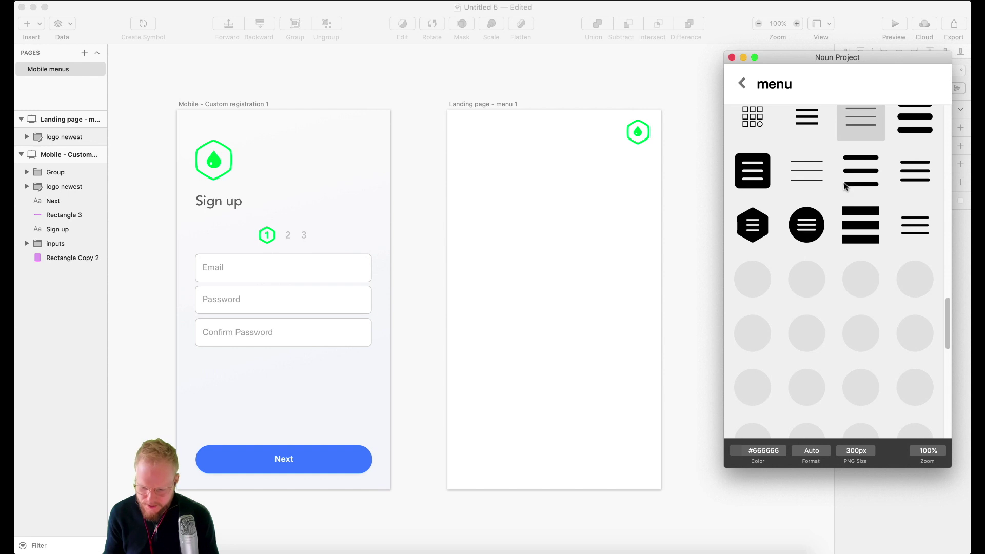
scroll(787, 234, "down", 1)
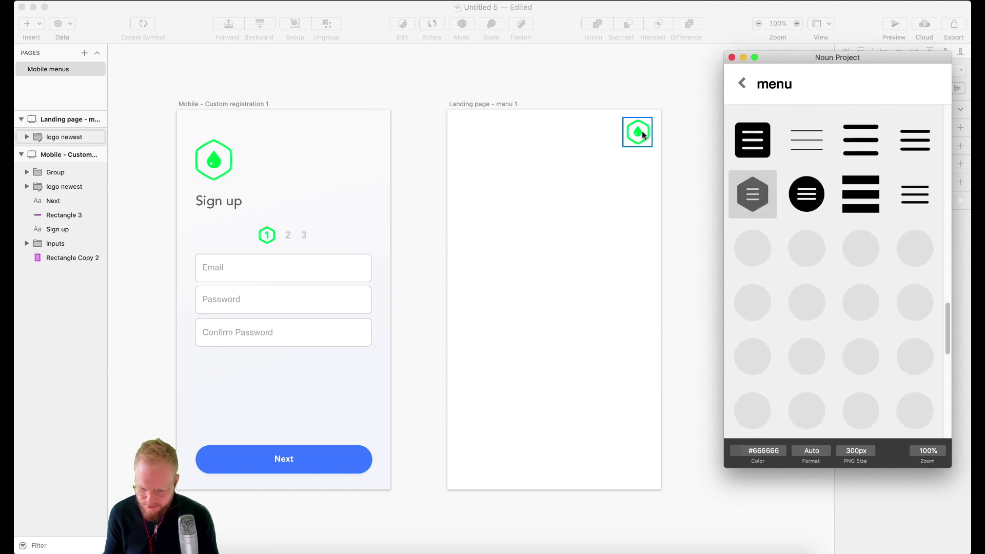
scroll(786, 208, "down", 4)
scroll(825, 229, "up", 5)
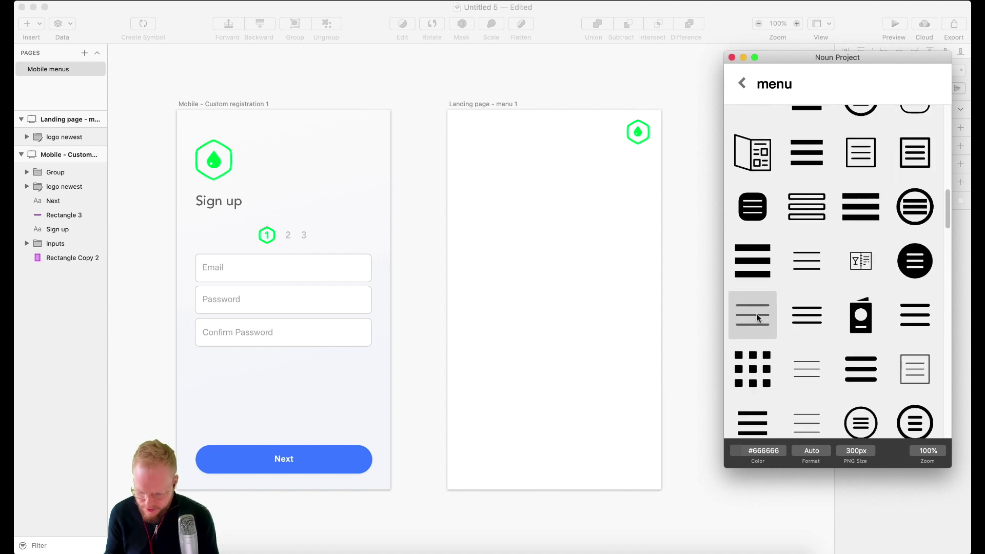
mouse_move(756, 313)
left_mouse_down()
mouse_move(468, 128)
mouse_move(477, 134)
left_mouse_up()
Resize the hamburger icon to 14 px high (26.25×14) in the Inspector.
scroll(568, 133, "up", 5)
left_click(345, 154)
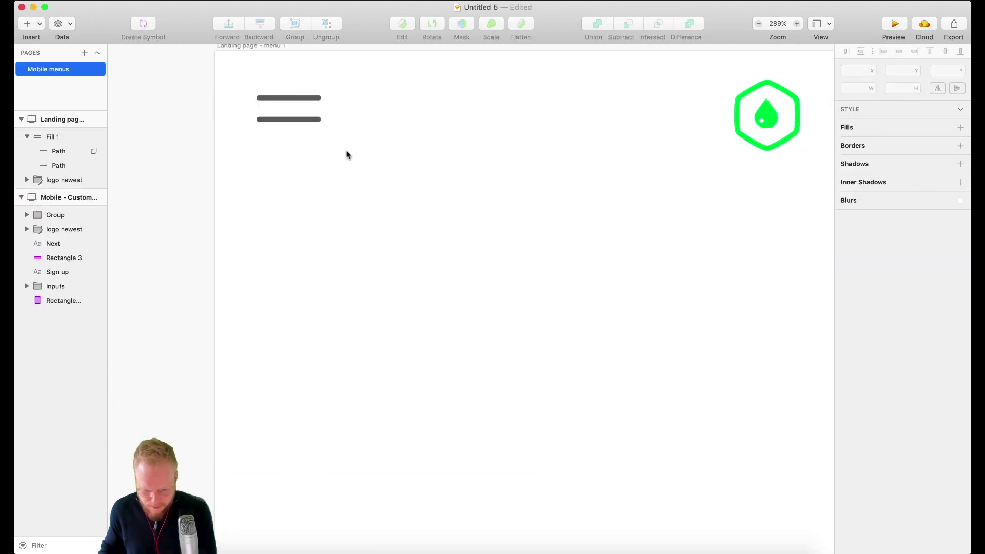
scroll(346, 154, "down", 5)
left_click(589, 150)
left_click(556, 204)
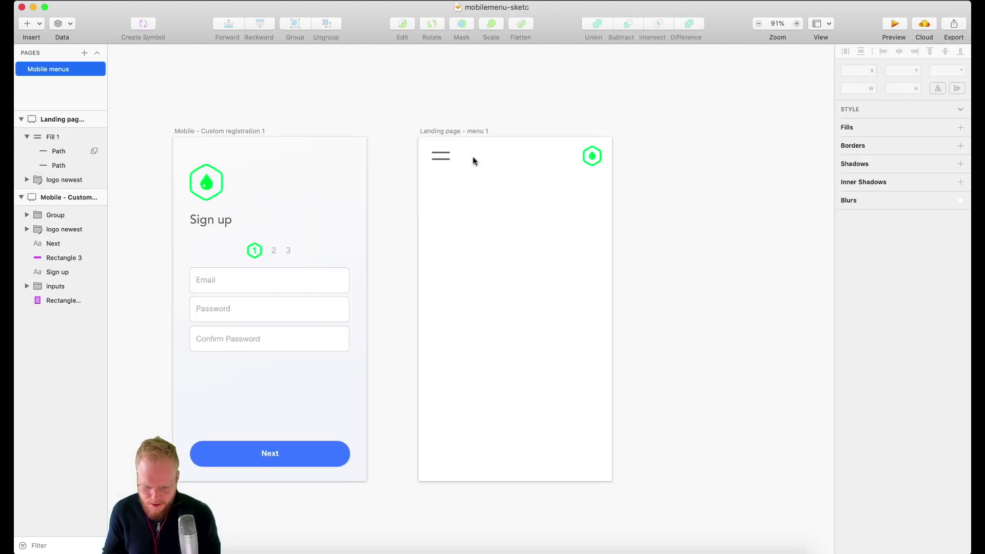
left_click(441, 156)
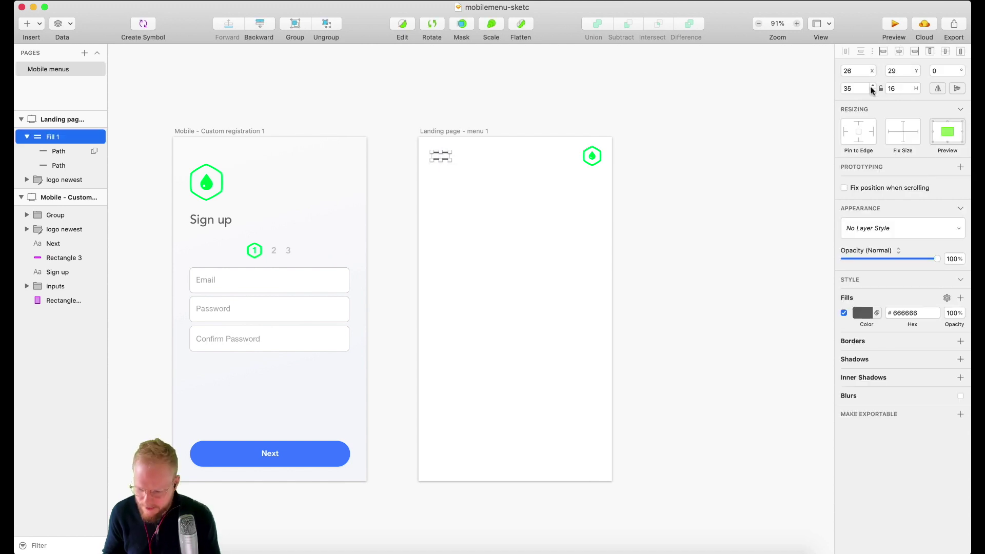
left_click(862, 87)
key("BackSpace")
type("3")
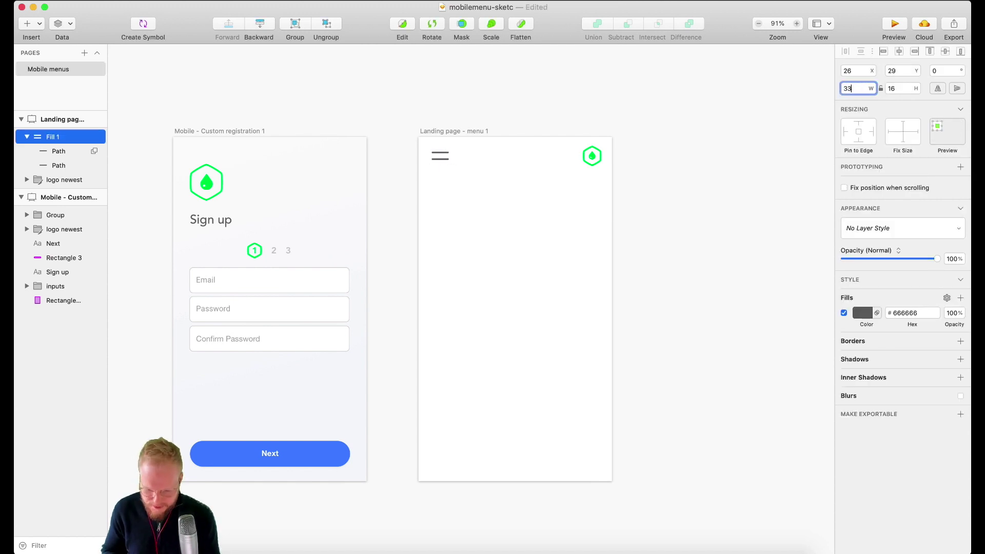
key("Tab")
type("14")
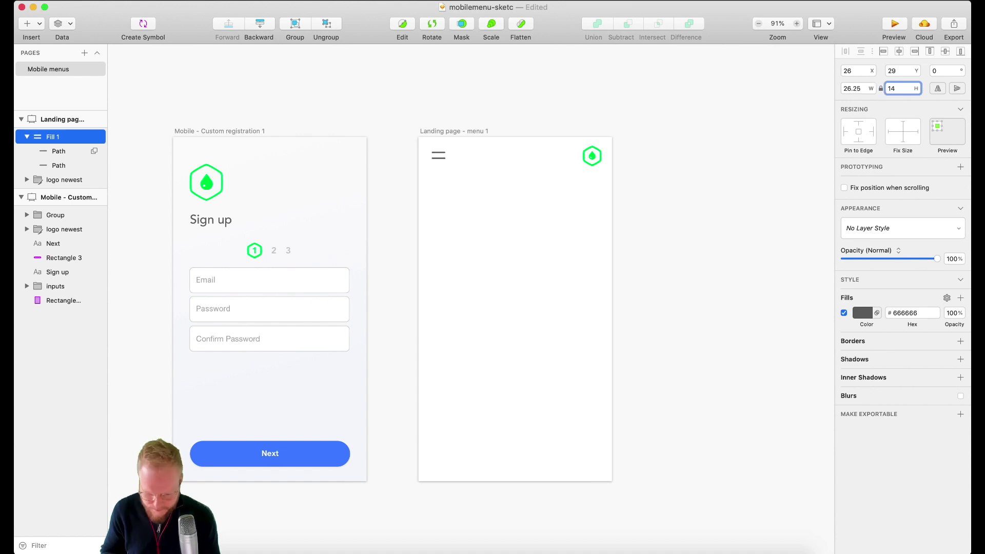
left_click(688, 276)
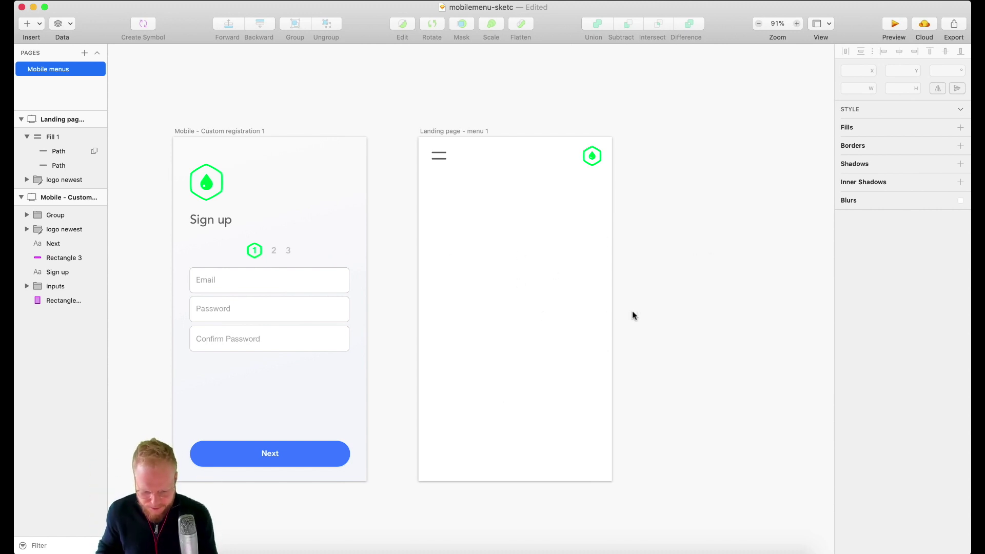
Save the mockup document.
key("super+s")
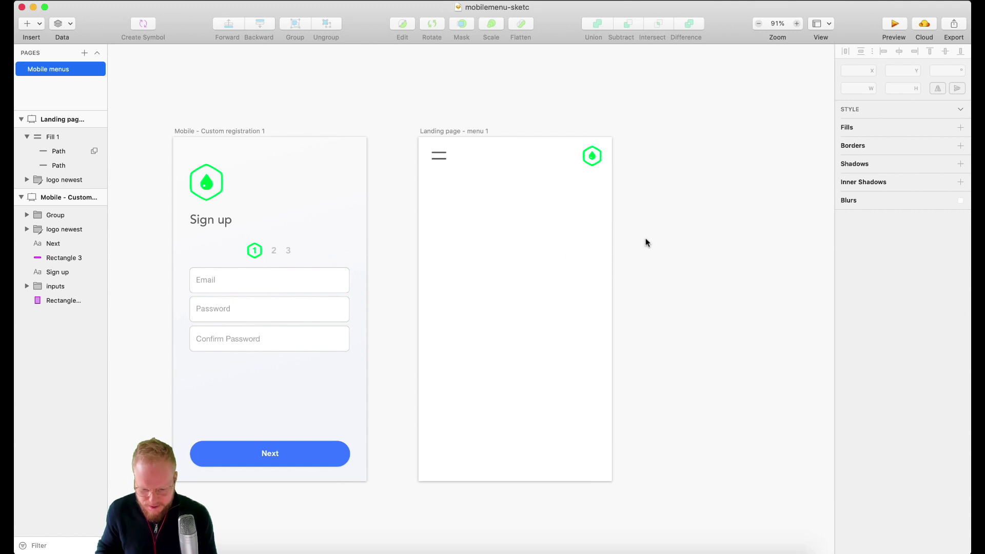
scroll(645, 242, "down", 1)
left_click(458, 128)
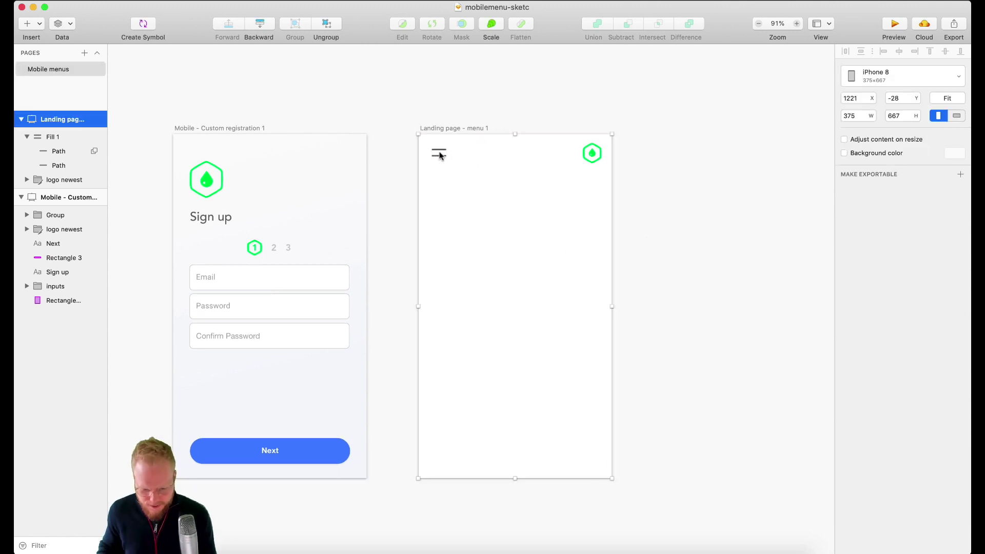
Group the hamburger icon layer Fill 1 with logo newest and name it 'header elements'.
left_click(55, 136)
left_click(26, 137)
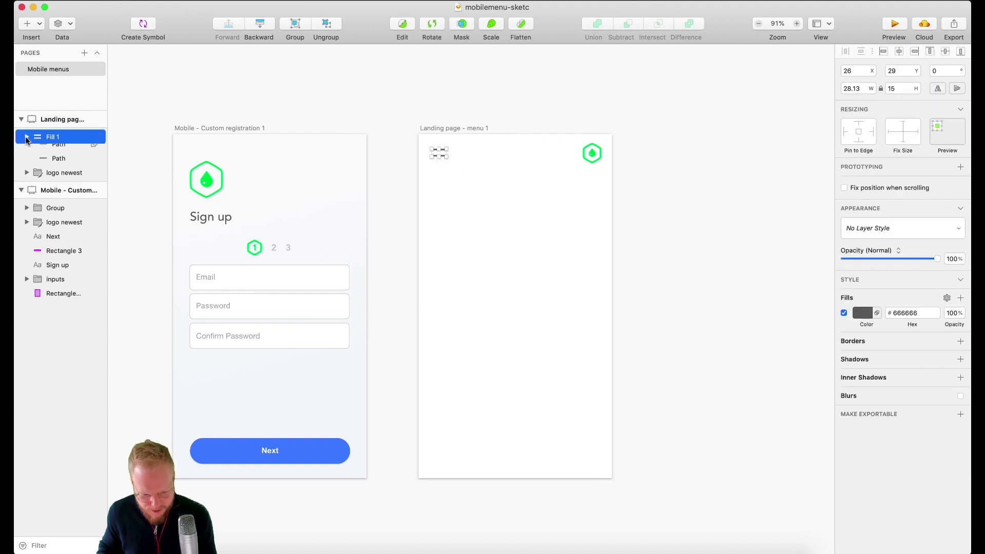
left_click(45, 151, "shift")
key("super+g")
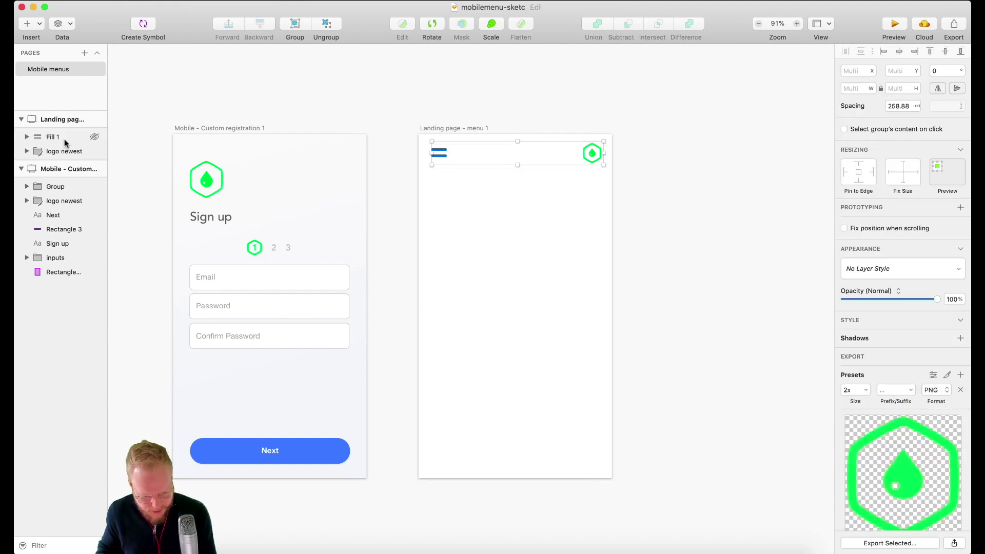
double_click(52, 137)
type("header elements")
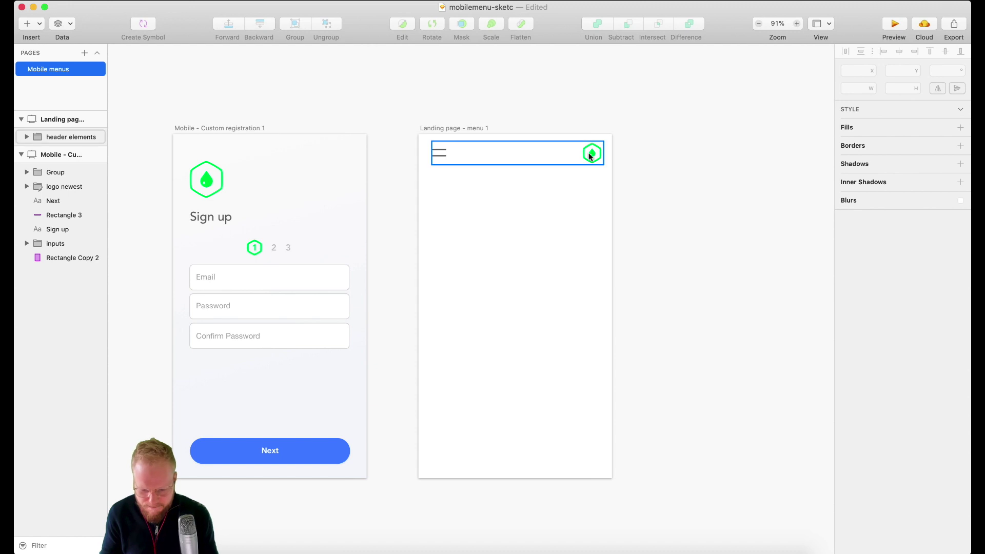
Nudge the header elements group into position, undoing a mistaken grouping with the background.
left_click(589, 152)
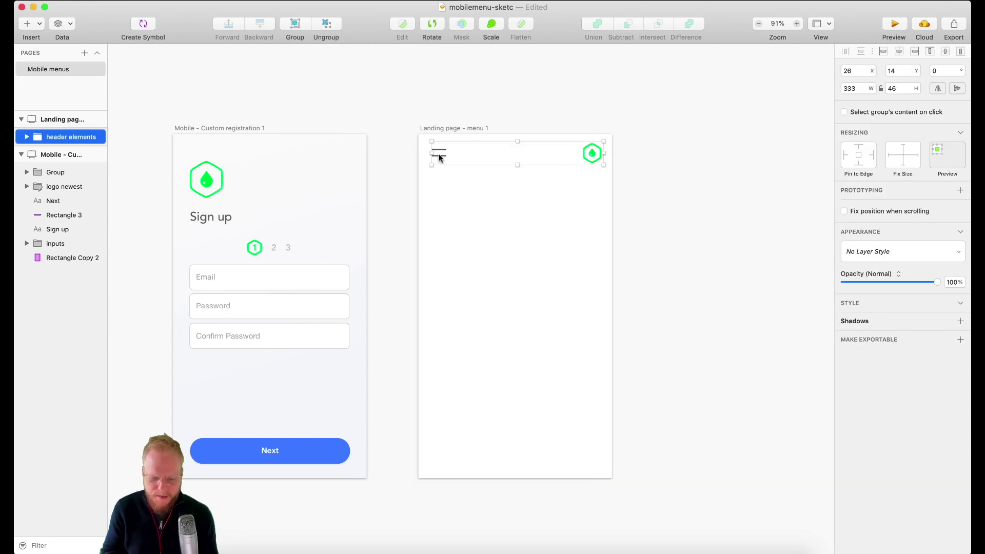
mouse_move(439, 157)
left_mouse_down()
mouse_move(559, 163)
mouse_move(426, 151)
left_mouse_up()
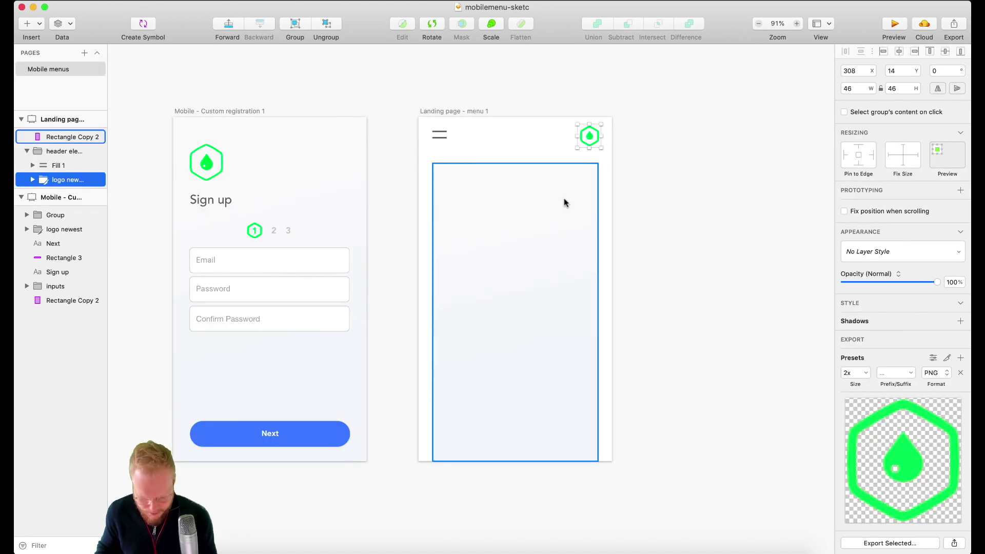
left_click(564, 199, "shift")
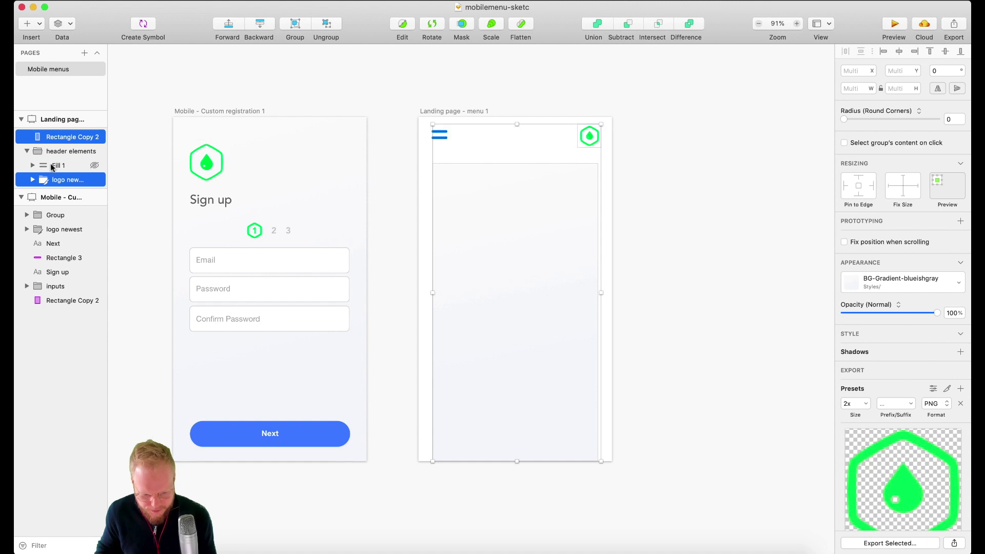
key("super+g")
key("super+z")
key("super+z")
key("super+z")
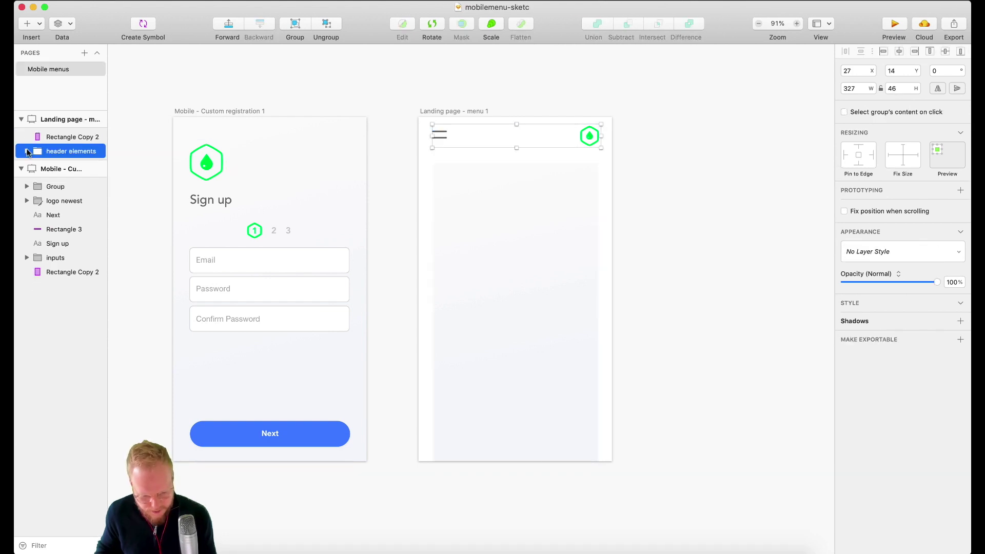
Group the background rectangle and header elements as 'Content' and slide it right to x 319.
key("super+g")
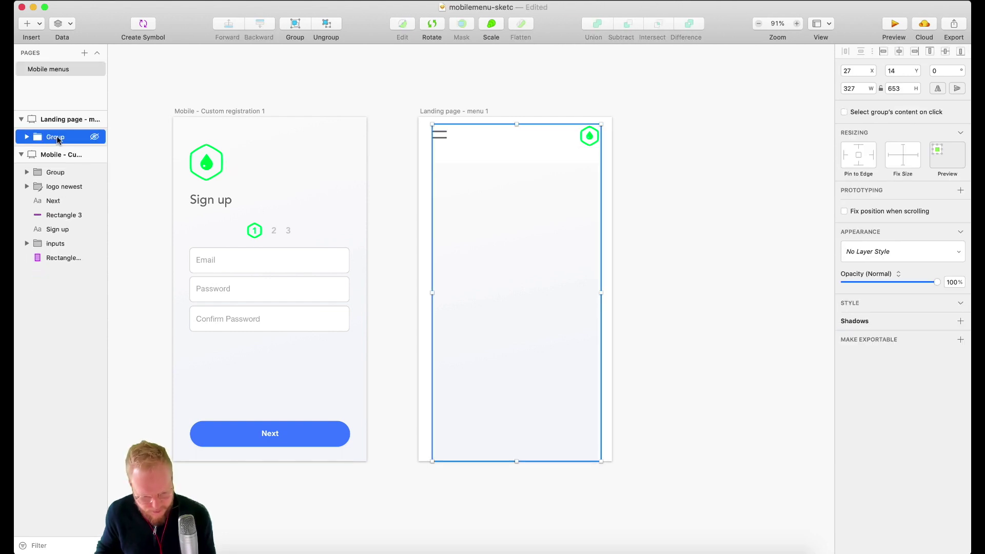
double_click(55, 137)
type("Content")
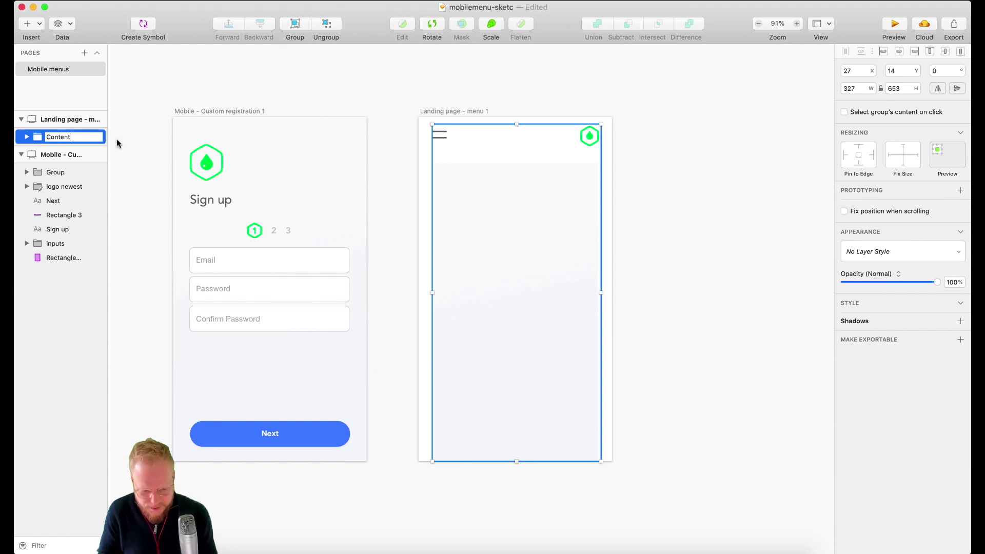
left_click(384, 69)
left_click(543, 279)
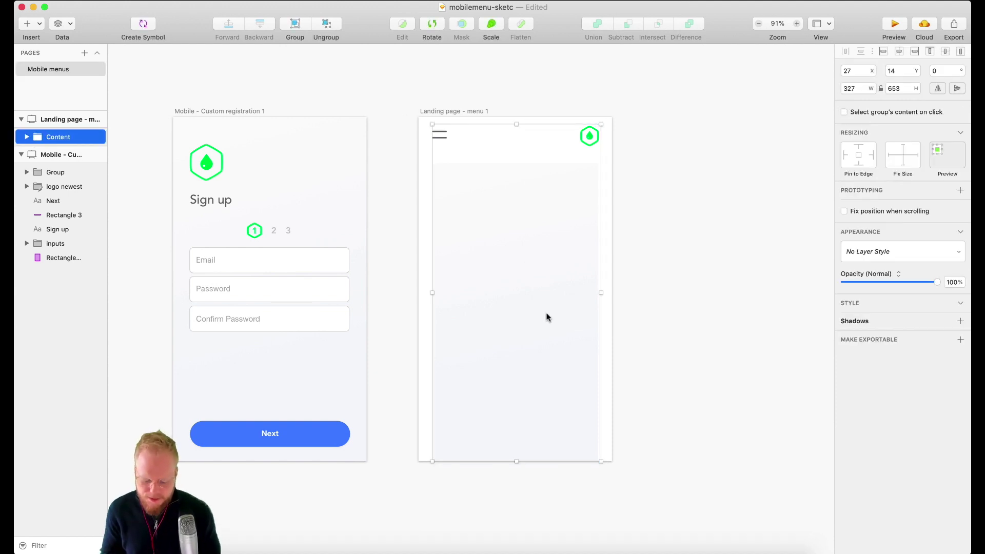
left_click_drag(505, 269, 656, 268)
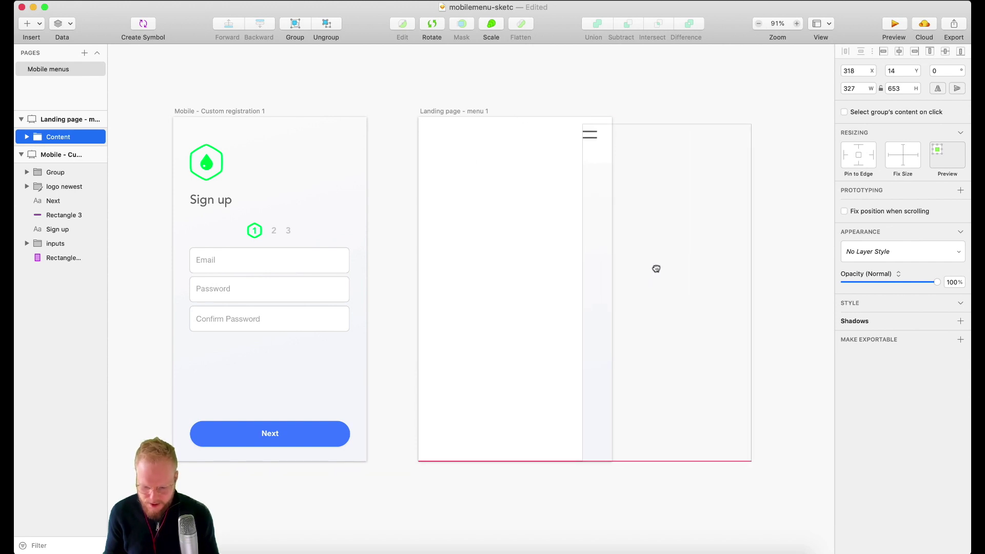
left_click(559, 85)
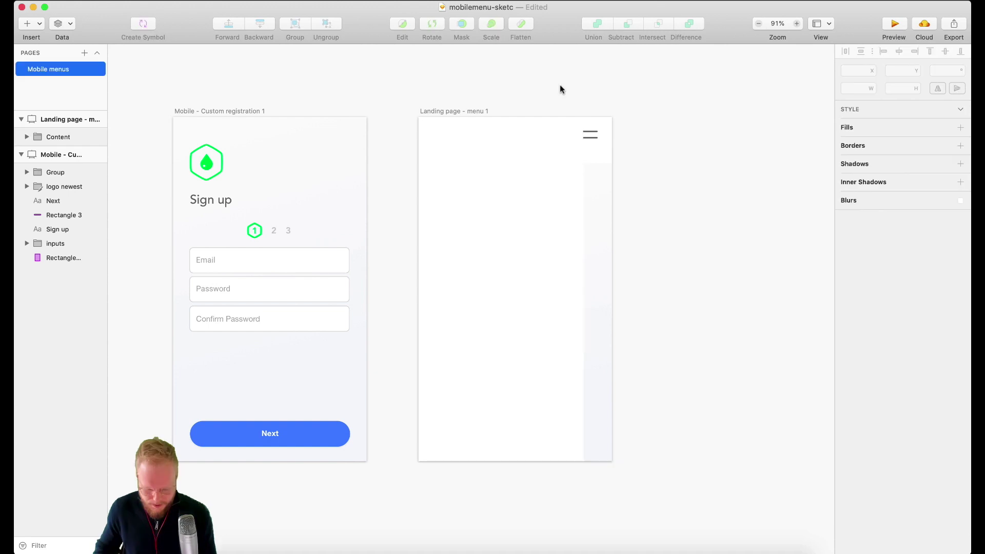
scroll(559, 113, "up", 3)
scroll(596, 137, "up", 8)
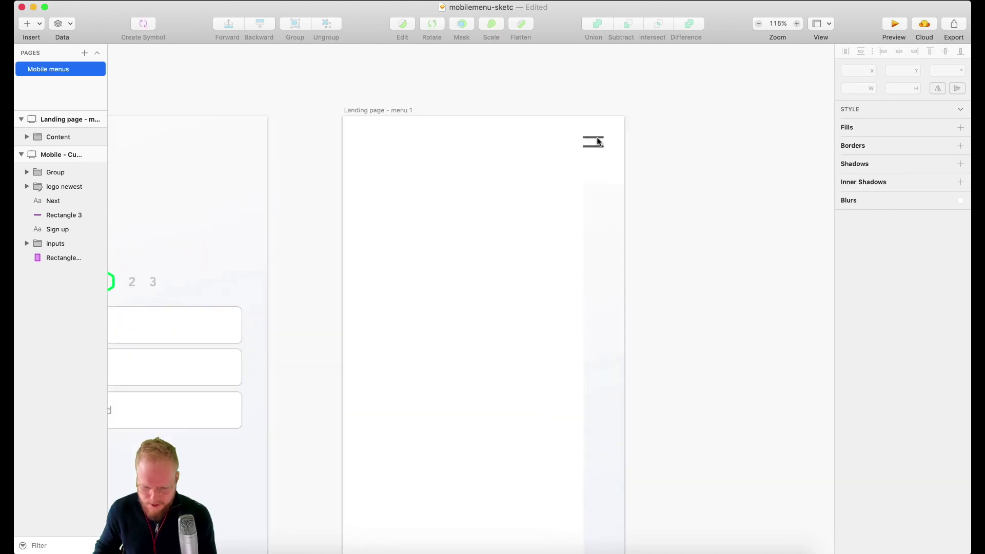
Wrap the hamburger icon layer Fill 1 in its own group named 'icon menu'.
left_click(596, 155)
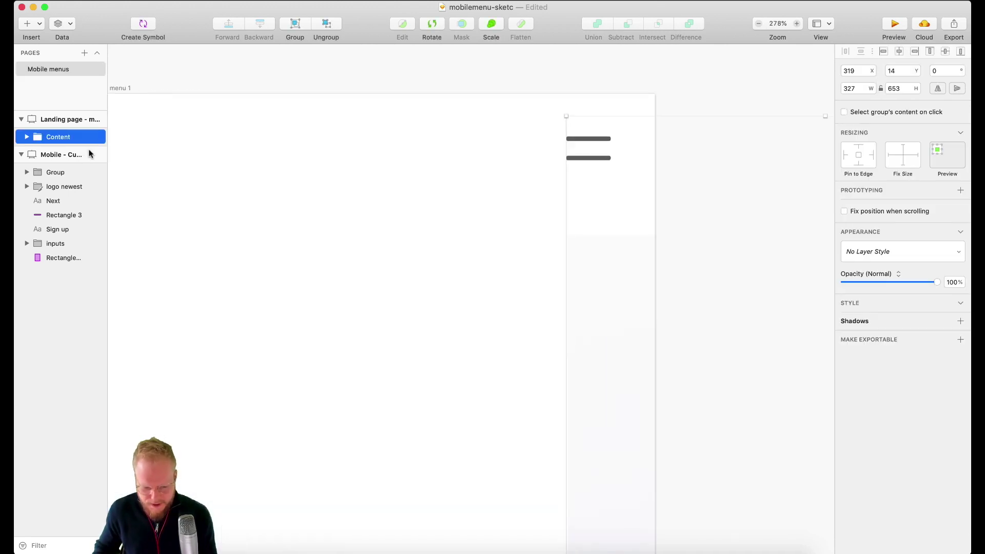
left_click(27, 137)
left_click(64, 163)
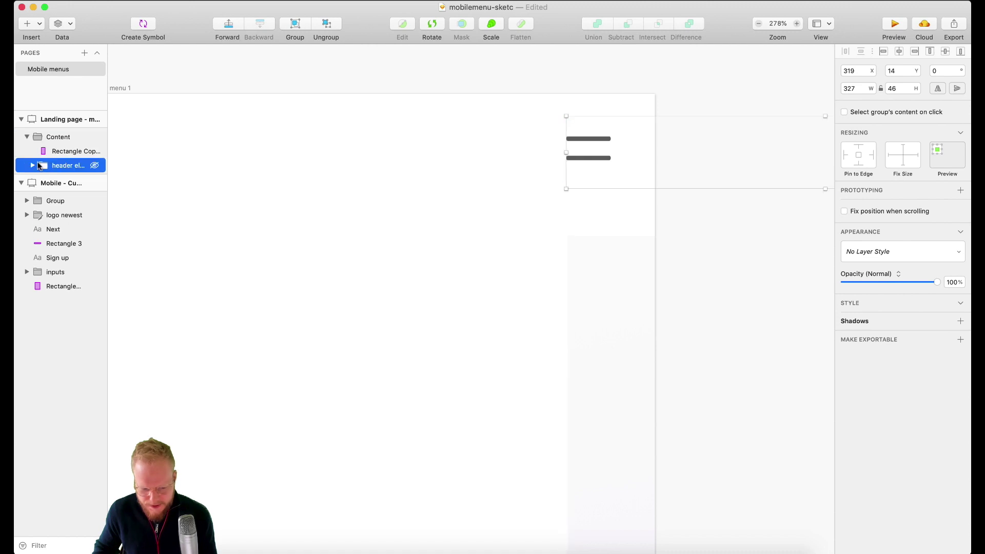
left_click(32, 165)
left_click(64, 179)
key("super+v")
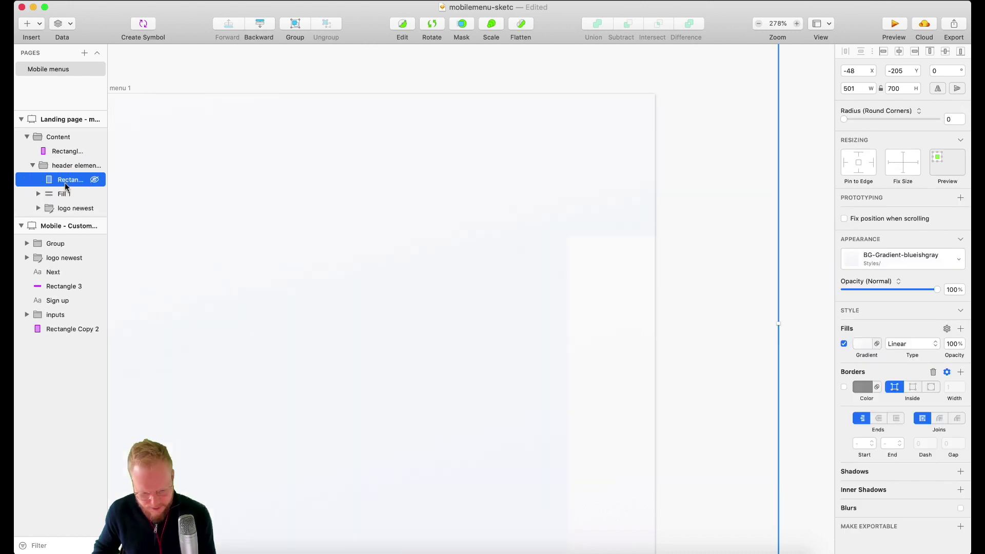
key("super+z")
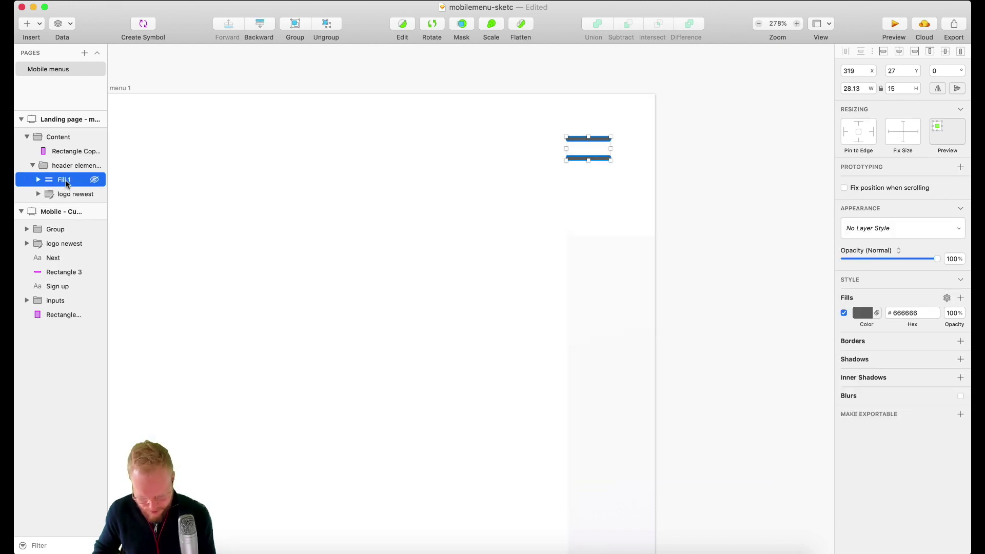
key("super+z")
double_click(65, 180)
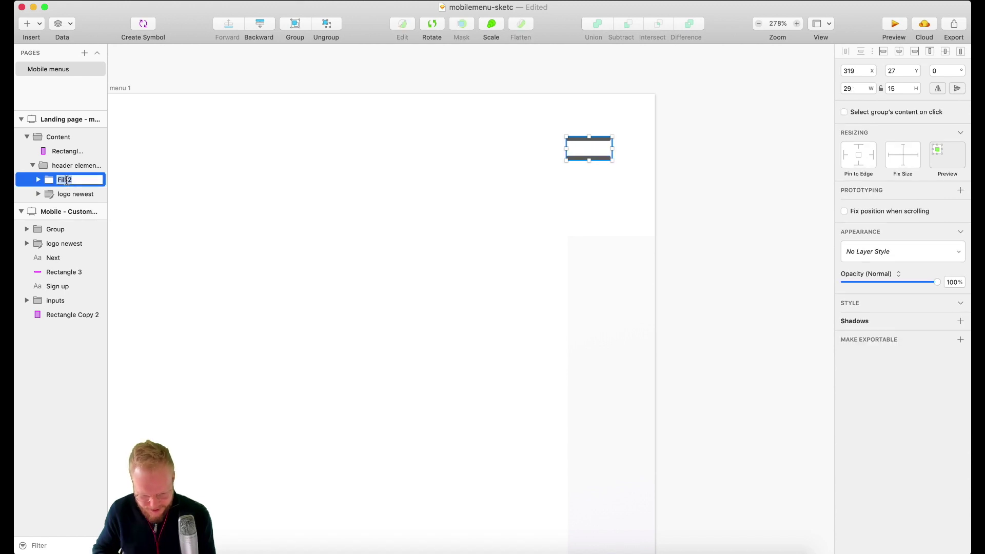
key("BackSpace")
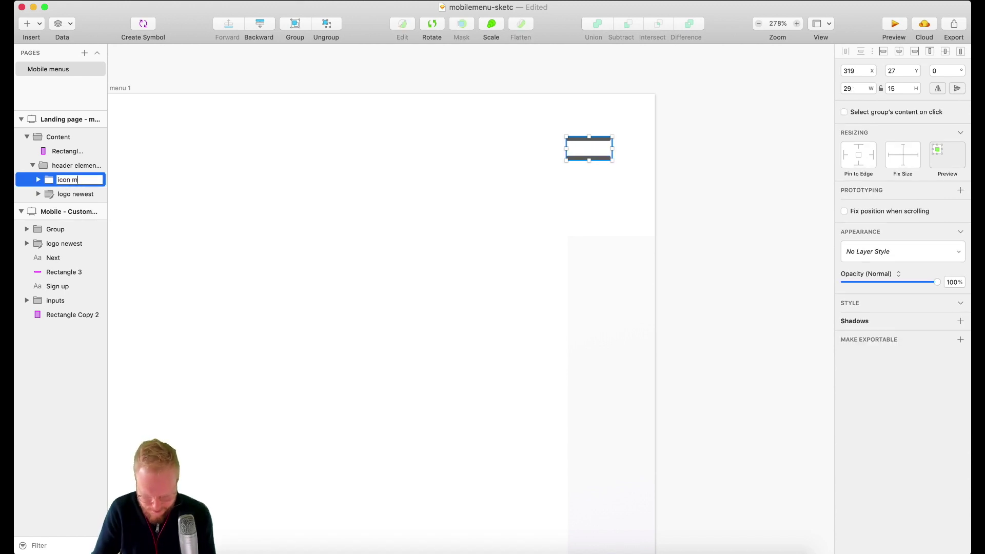
key("Return")
Duplicate the icon menu group as 'icon close' and hide the original icon menu.
right_click(61, 183)
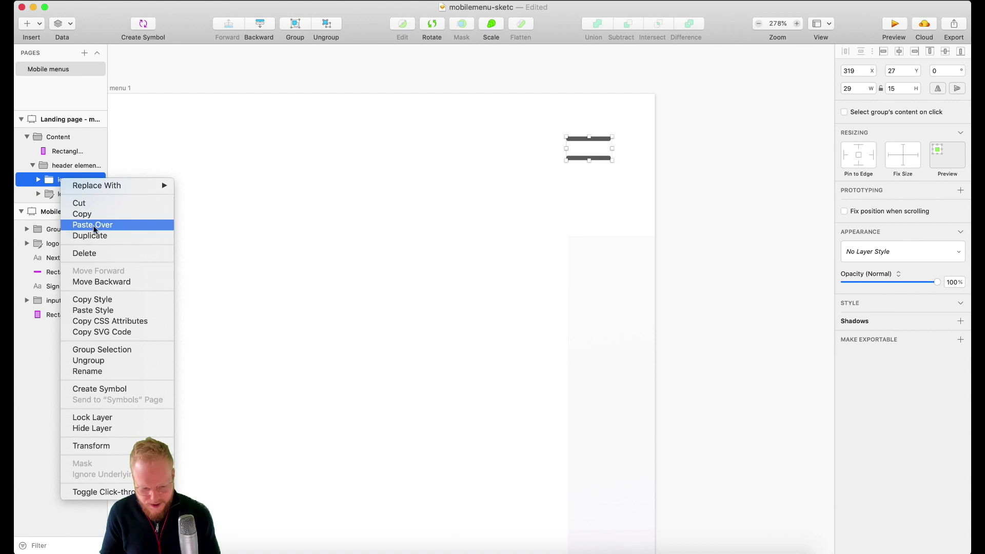
left_click(94, 236)
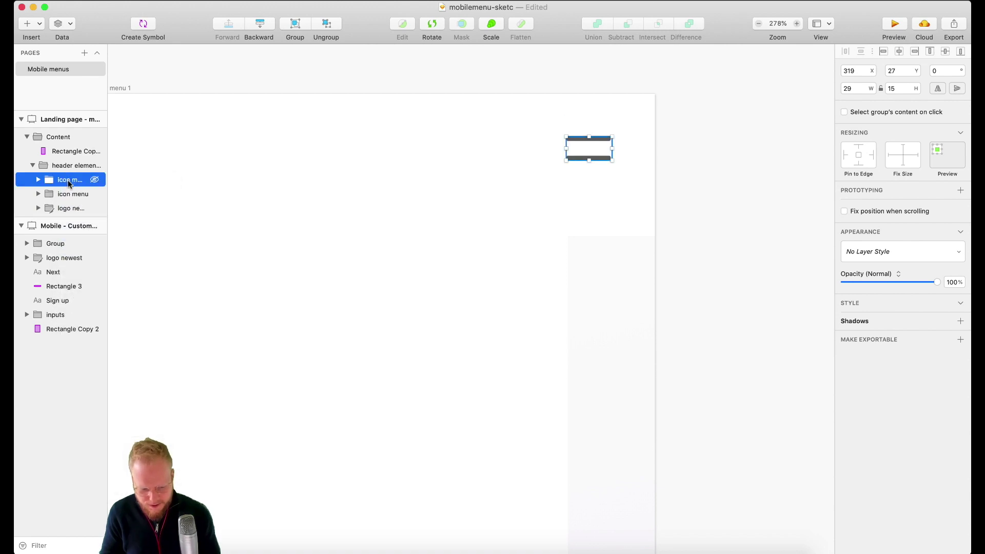
double_click(69, 182)
type("u")
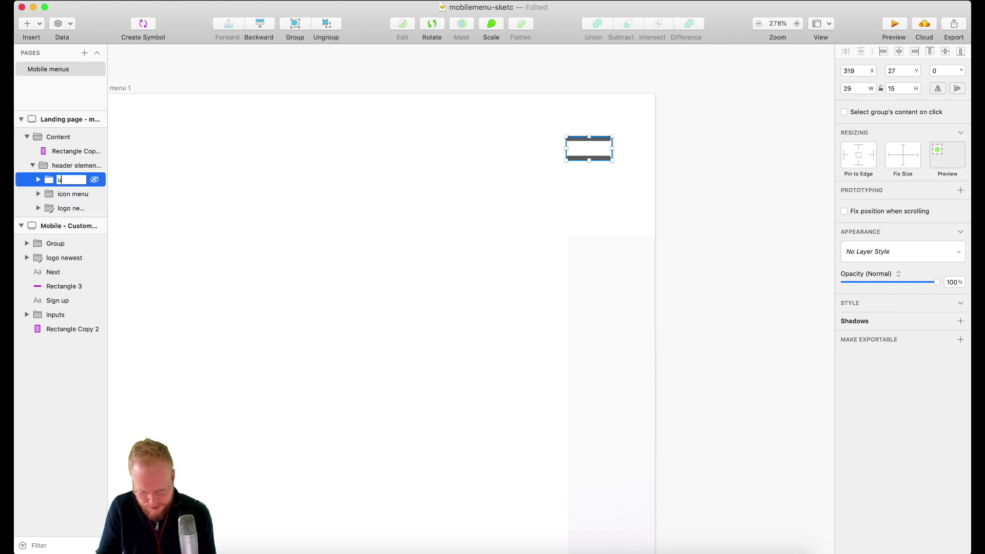
type("con c")
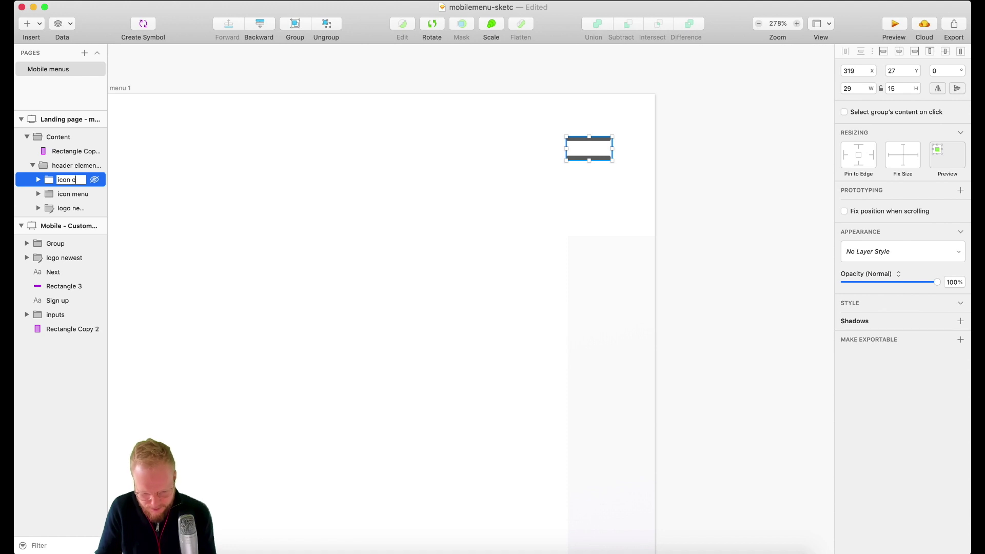
type("lose")
key("Return")
left_click(60, 193)
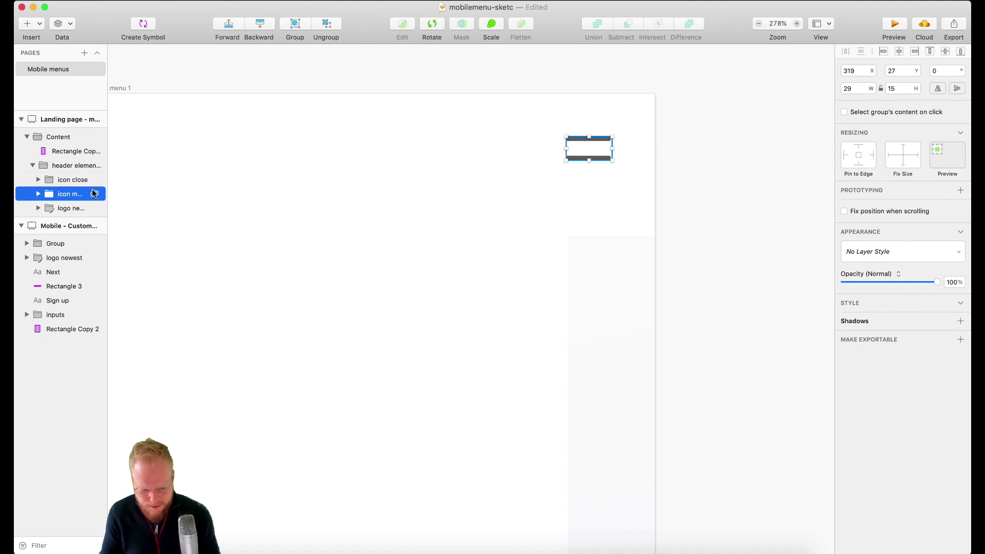
left_click(95, 195)
left_click(36, 181)
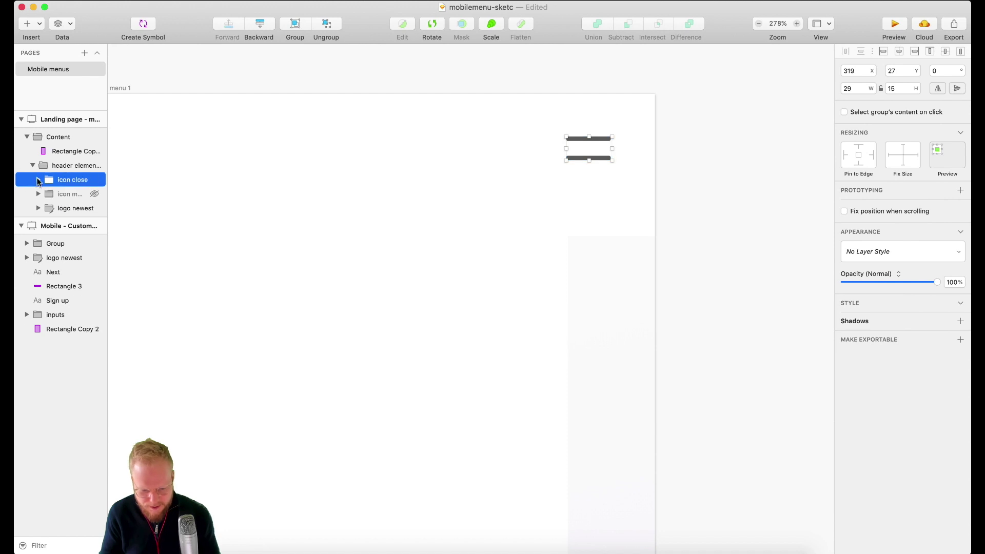
Turn the icon close bars into a plus-shaped cross by rotating one bar vertical.
left_click(38, 181)
left_click(65, 194)
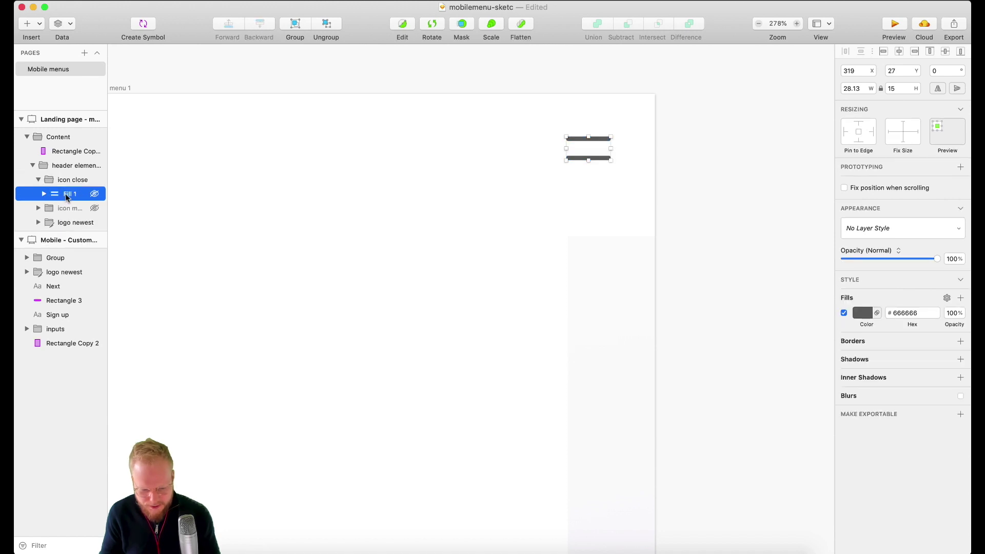
double_click(594, 158)
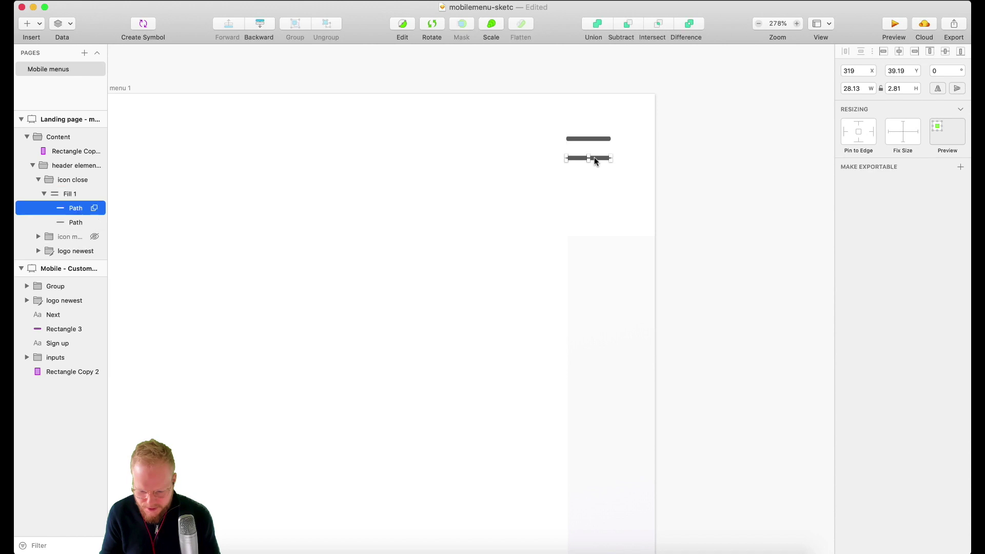
right_click(596, 159)
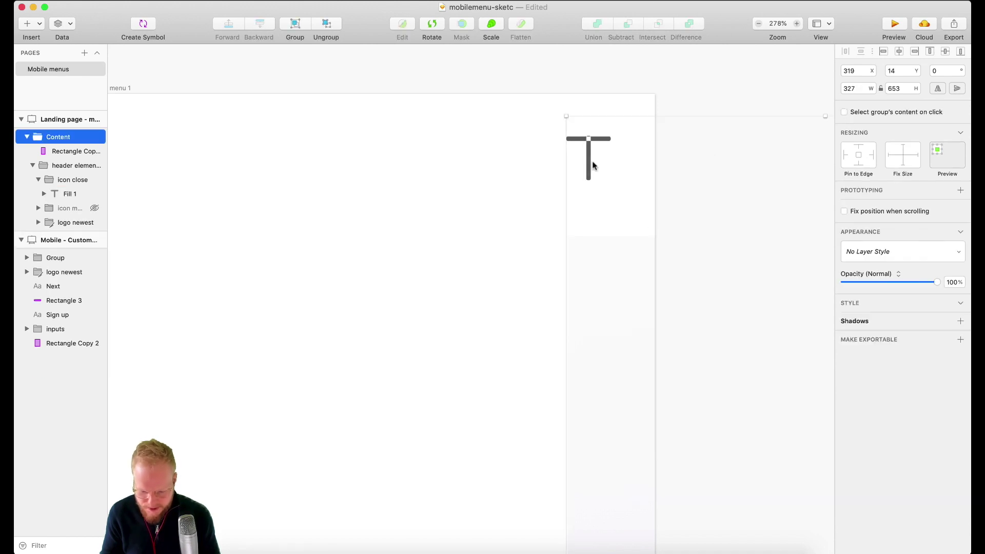
left_click_drag(608, 199, 608, 144)
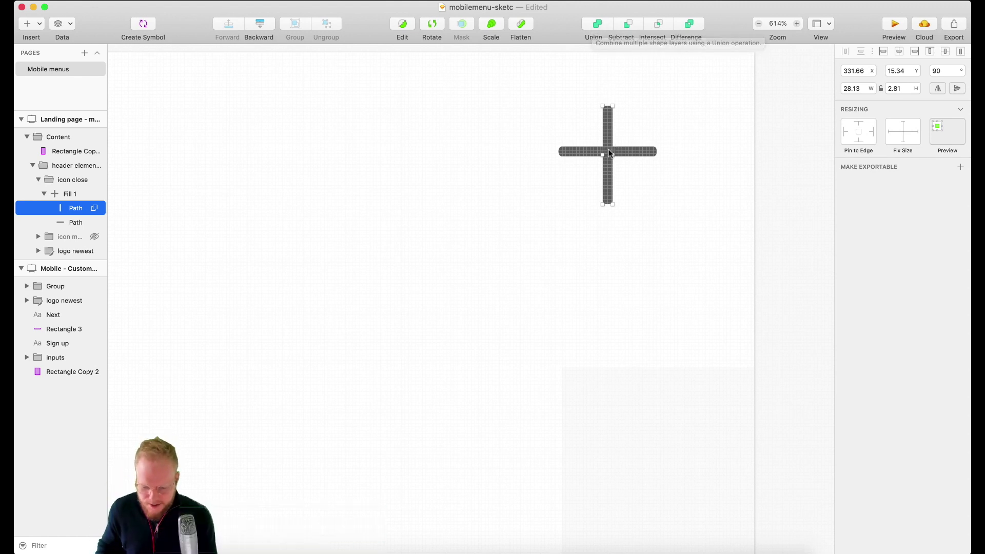
Rotate the grouped cross 45° so it becomes an X close icon.
left_click(68, 195)
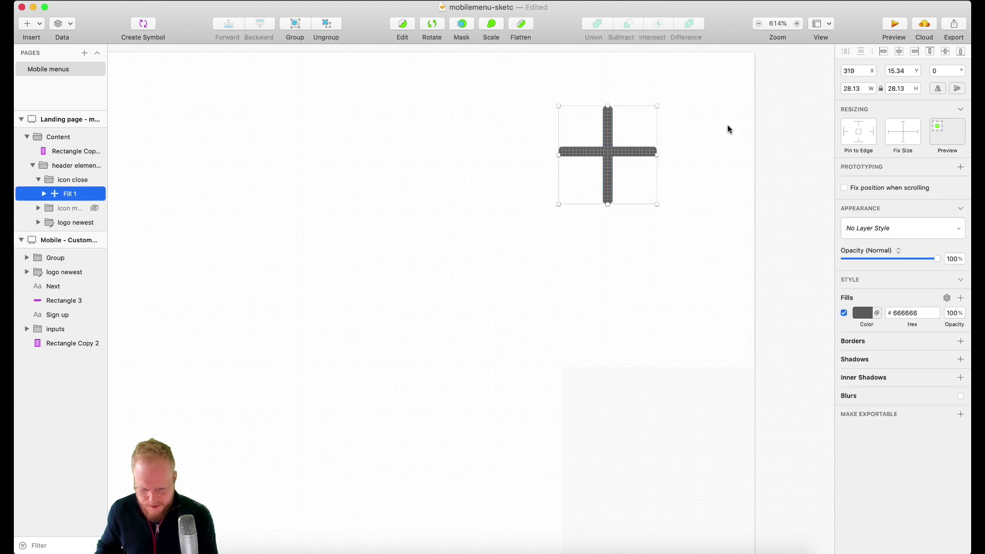
right_click(622, 149)
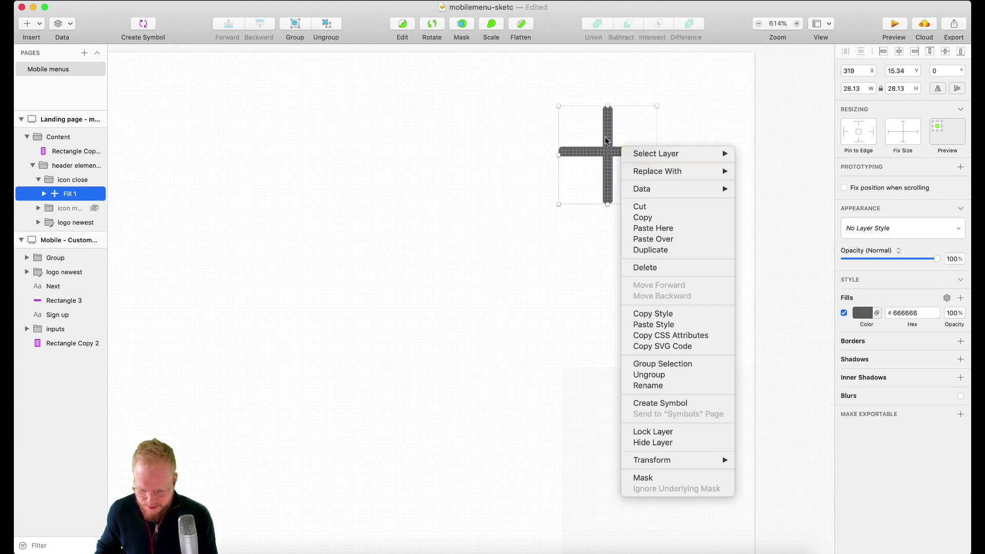
left_click(663, 199)
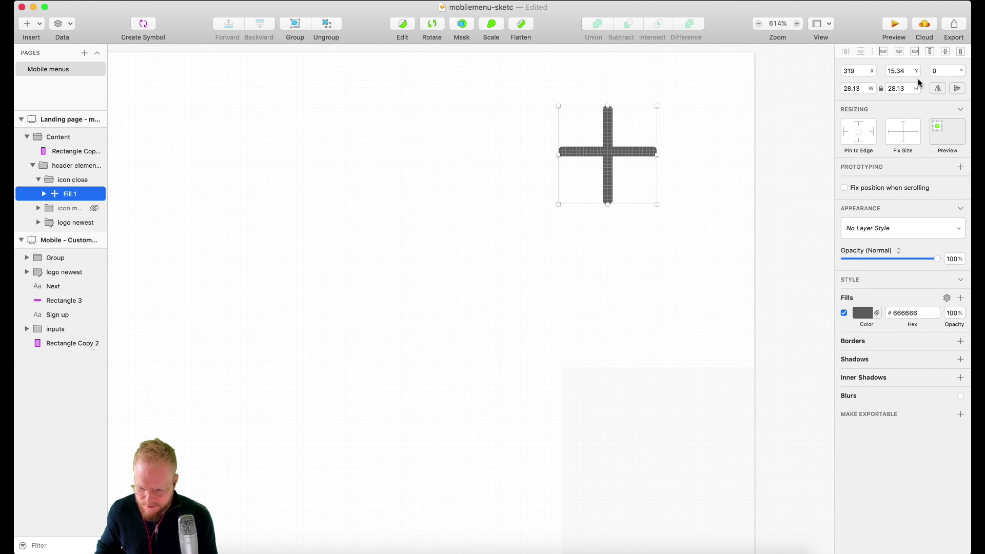
left_click(942, 70)
type("45")
key("Return")
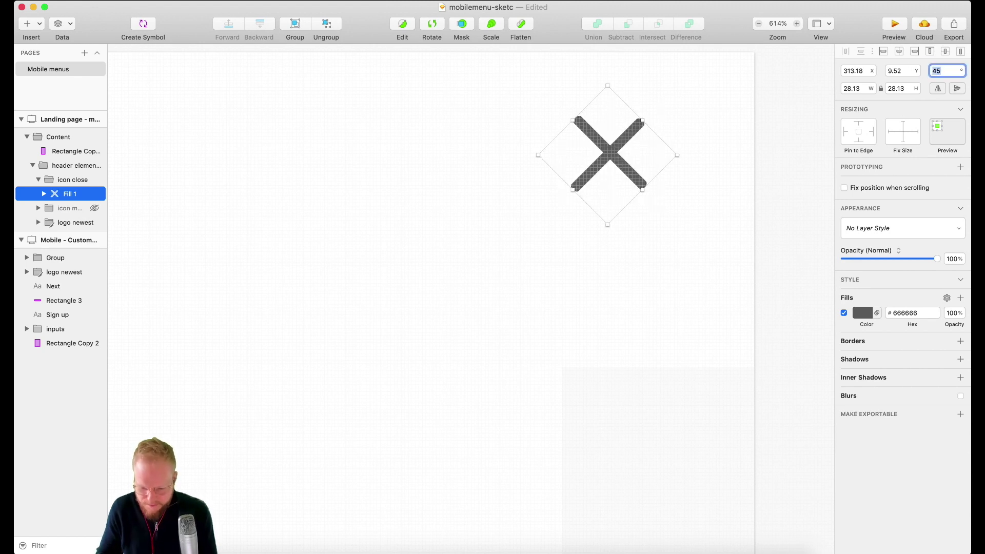
left_click(766, 132)
scroll(616, 205, "down", 5)
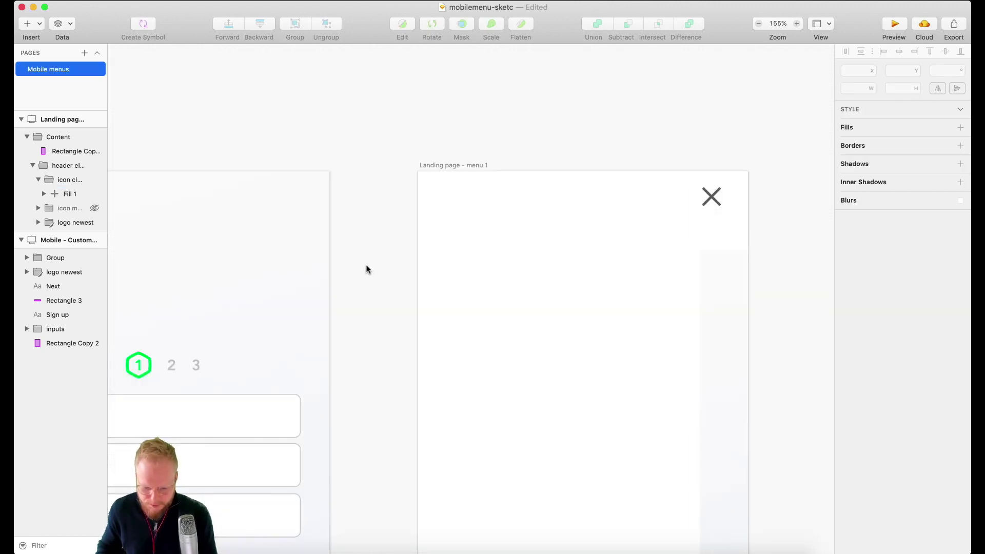
scroll(368, 263, "down", 1)
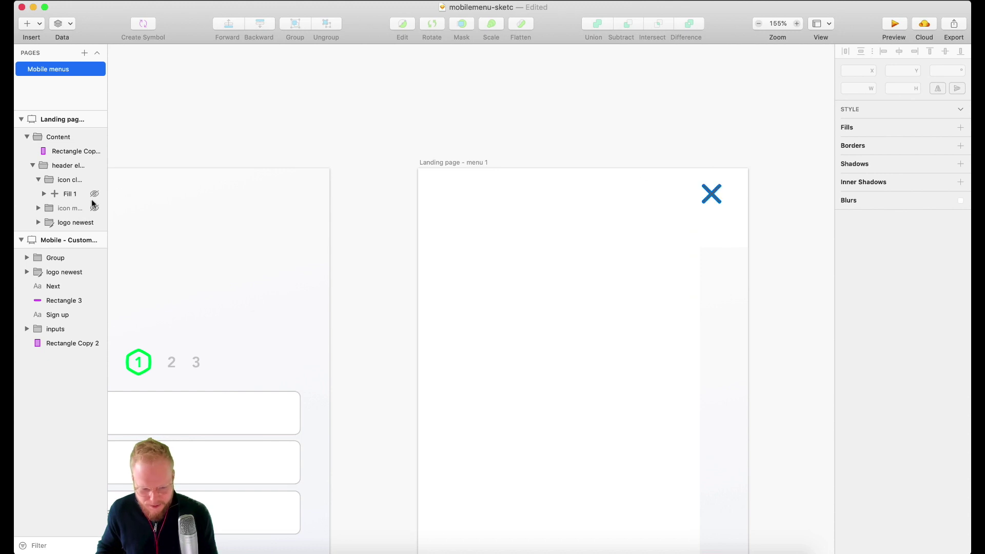
left_click(43, 181)
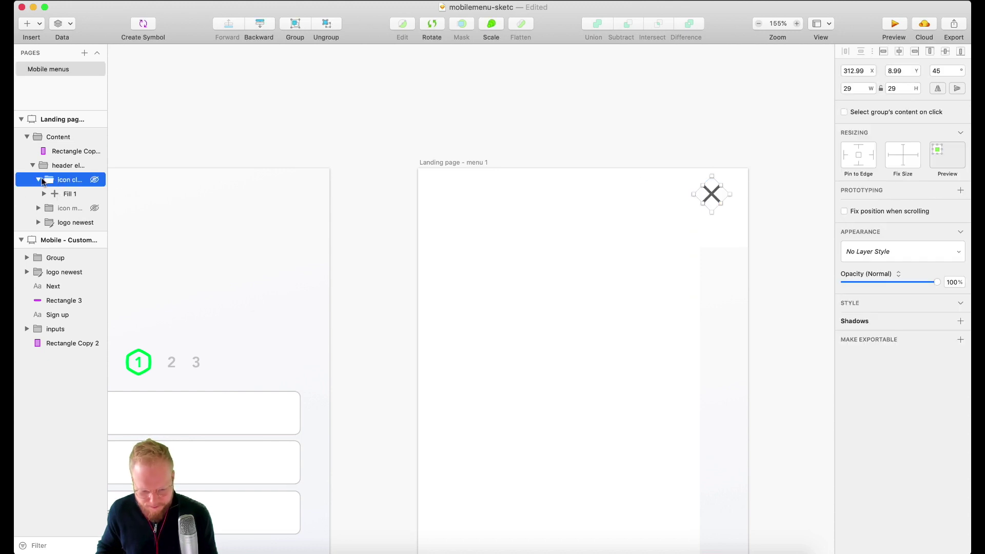
left_click(39, 180)
left_click(95, 179)
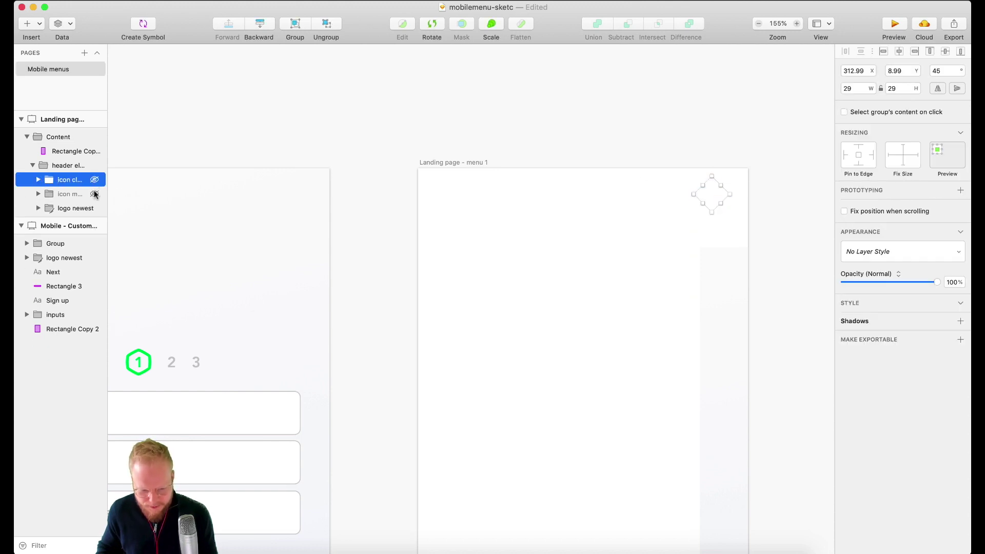
left_click(95, 194)
left_click(620, 128)
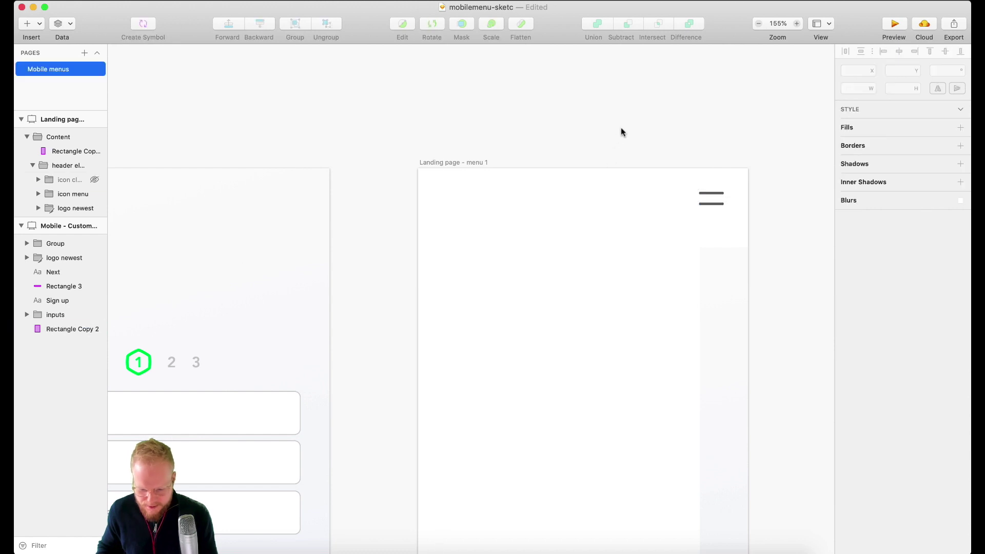
left_click(95, 194)
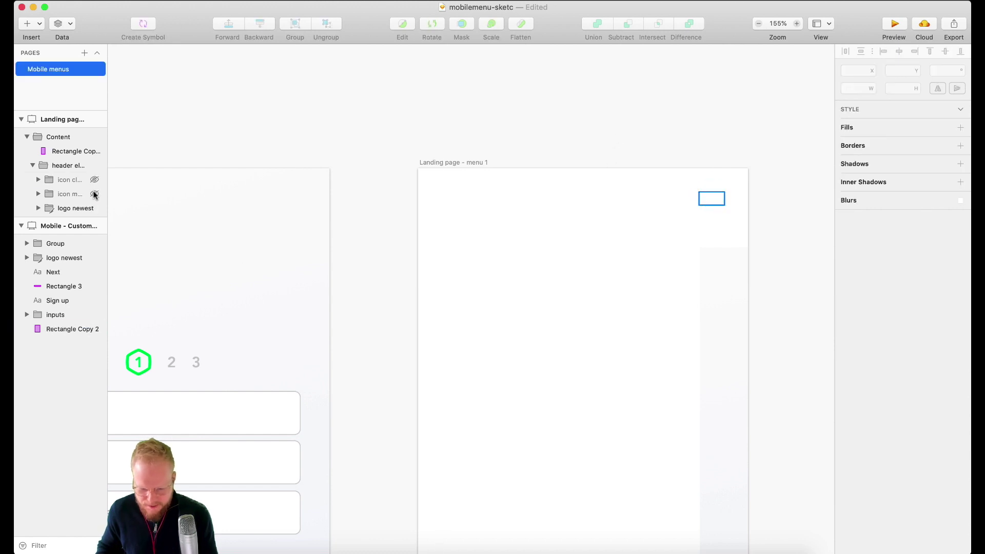
left_click(94, 179)
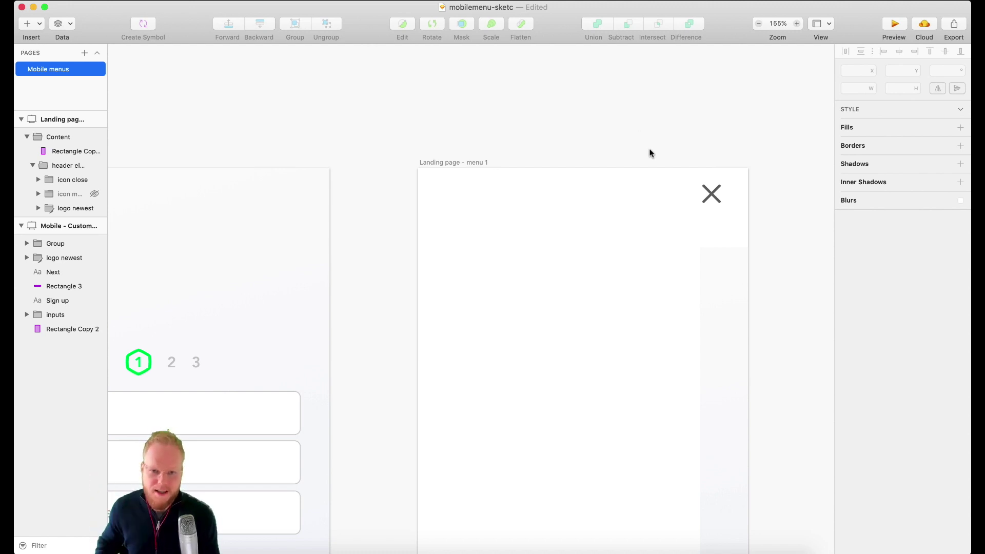
scroll(709, 152, "down", 2)
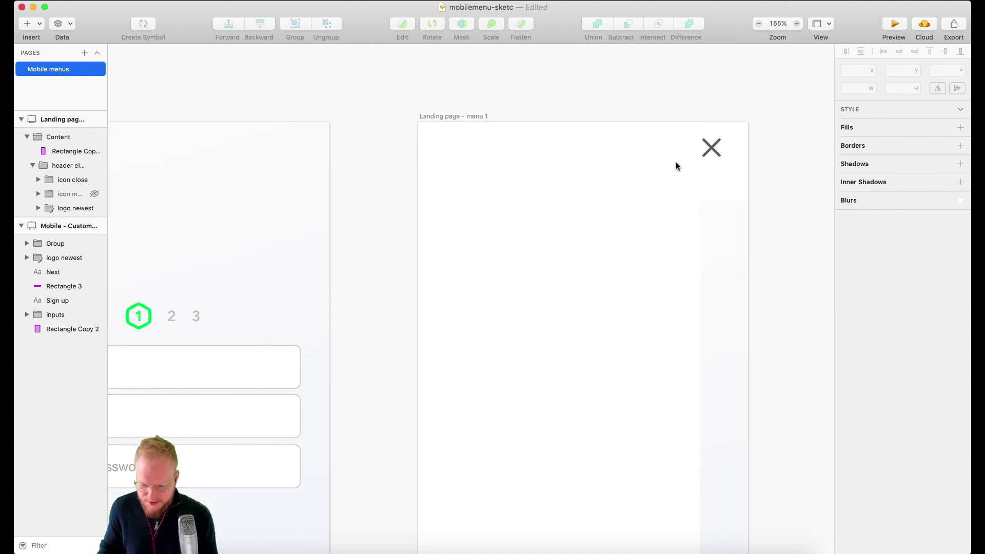
scroll(675, 163, "down", 2)
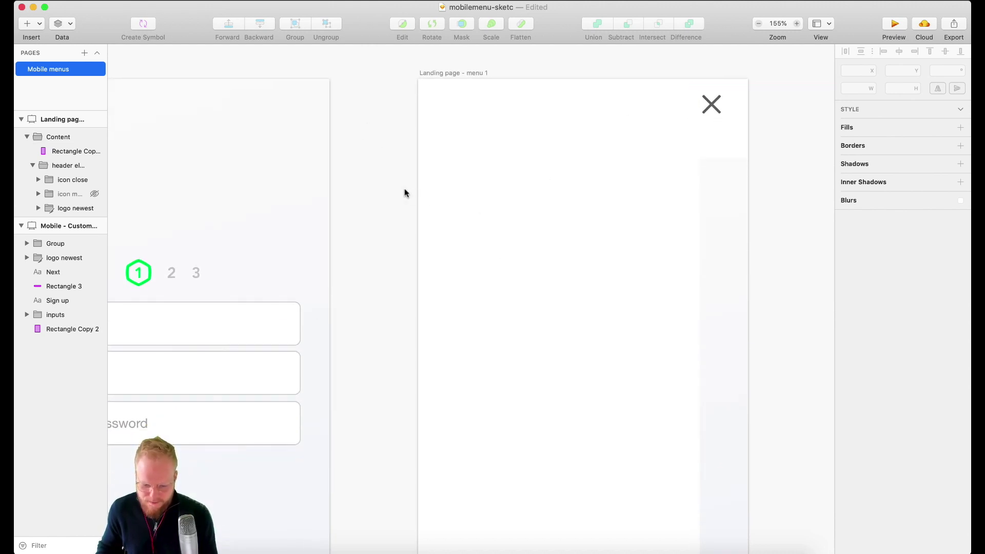
scroll(459, 167, "down", 1)
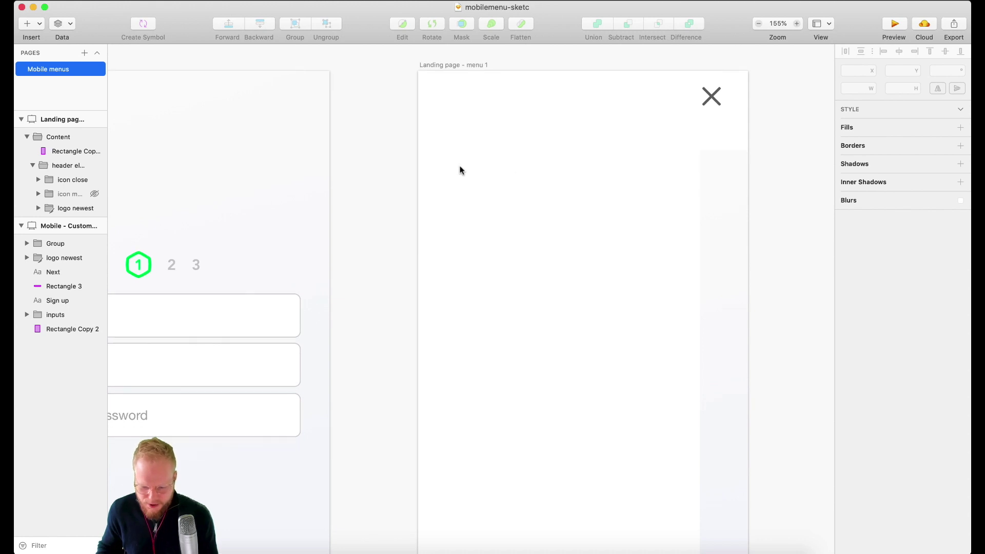
Draw a 667 px vertical line down the full artboard height, just left of the X.
scroll(460, 171, "up", 2)
scroll(638, 294, "up", 1)
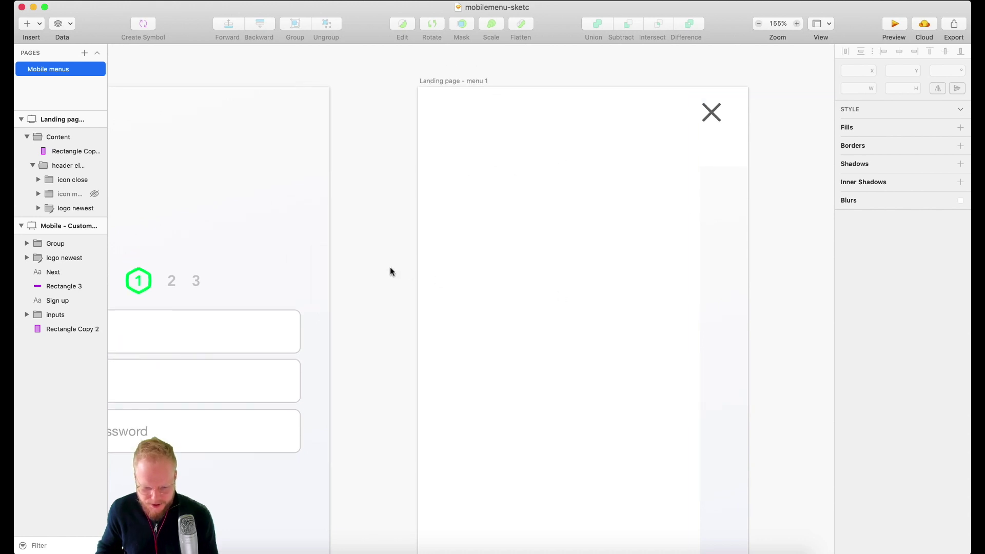
left_click(30, 24)
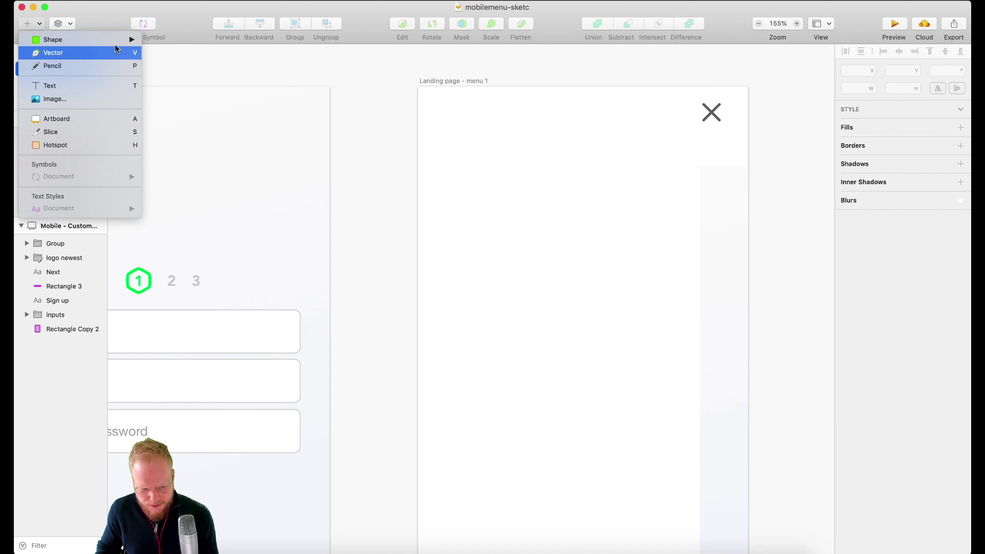
mouse_move(123, 40)
left_click(176, 76)
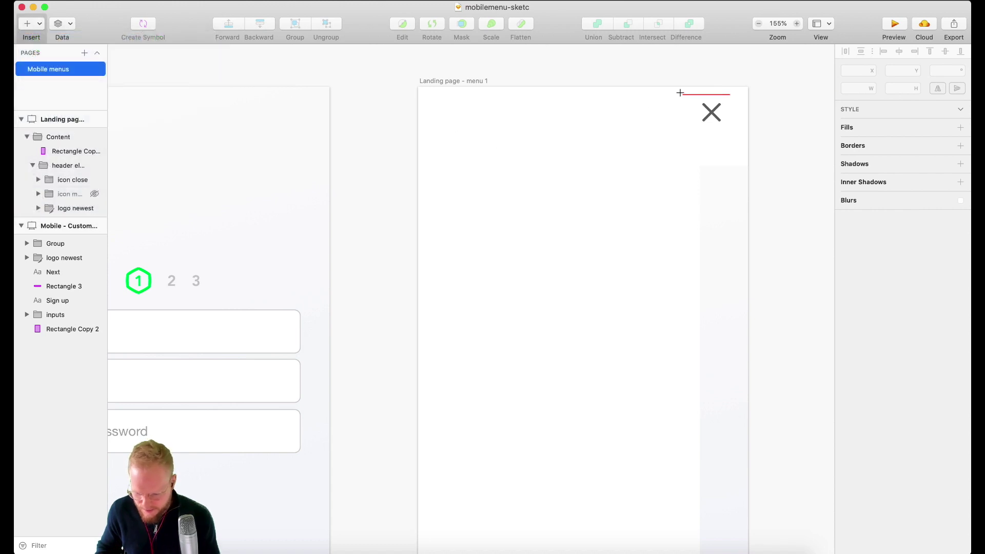
left_click_drag(675, 88, 676, 543)
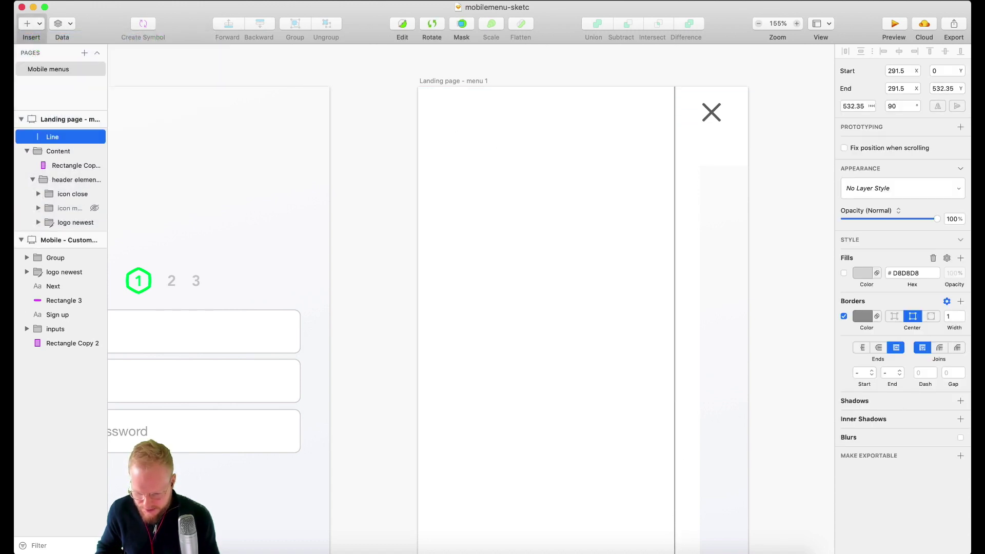
scroll(675, 380, "down", 5)
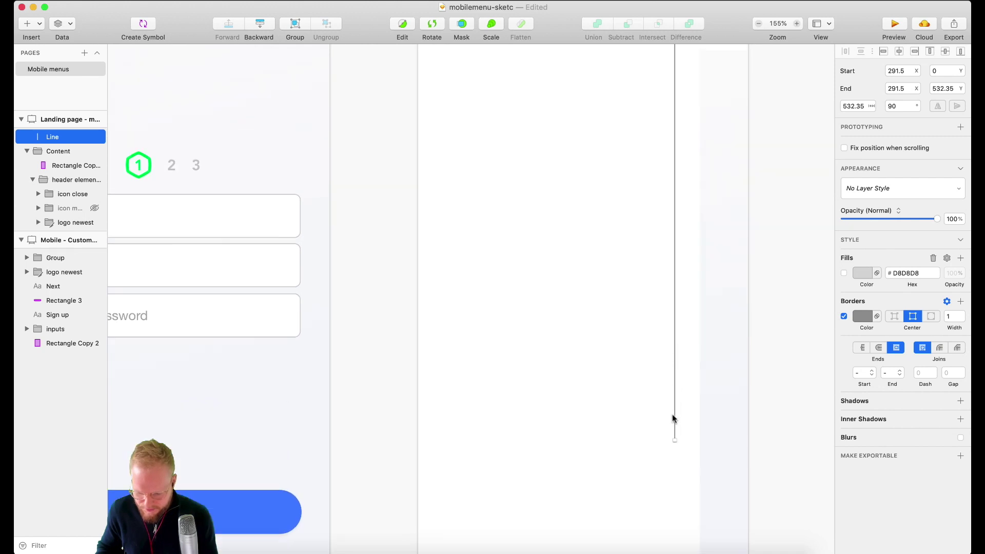
left_click_drag(675, 441, 675, 537)
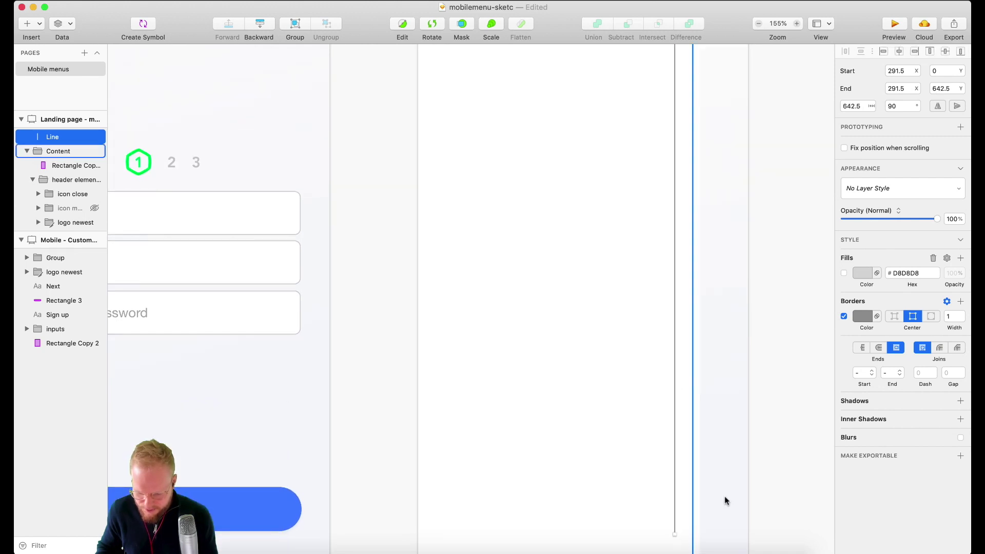
scroll(723, 496, "down", 2)
left_click_drag(675, 485, 676, 506)
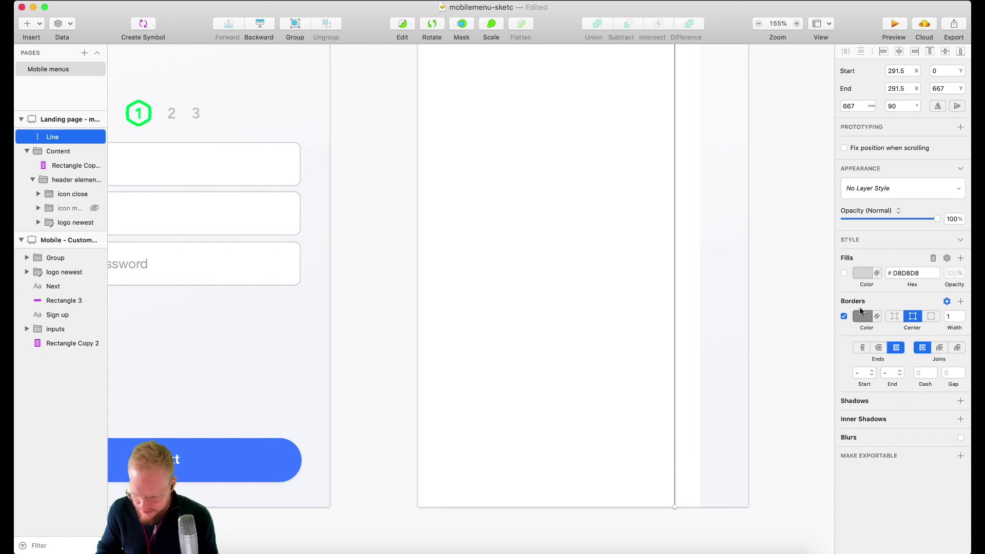
Lower the line's grey #979797 border to 21% opacity.
left_click(863, 317)
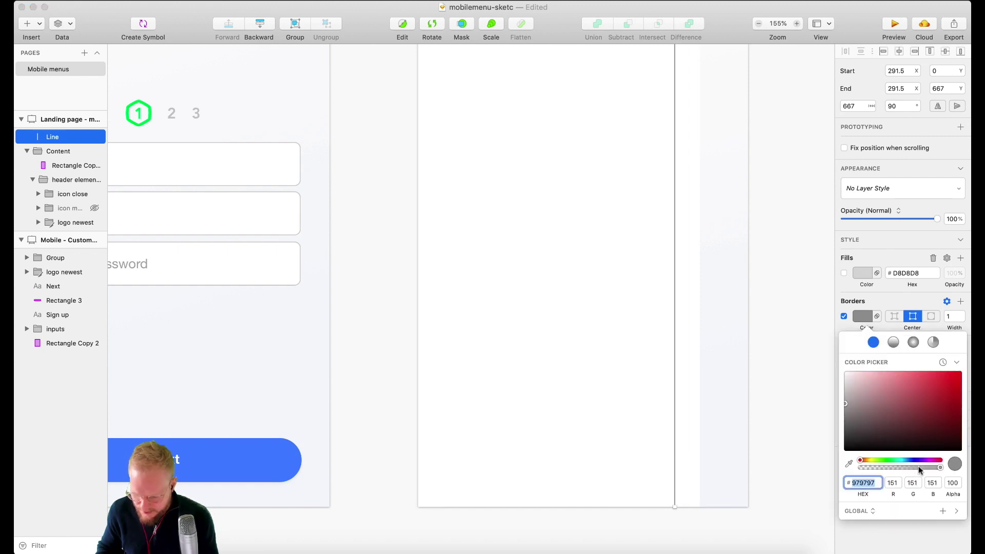
left_click_drag(920, 472, 873, 467)
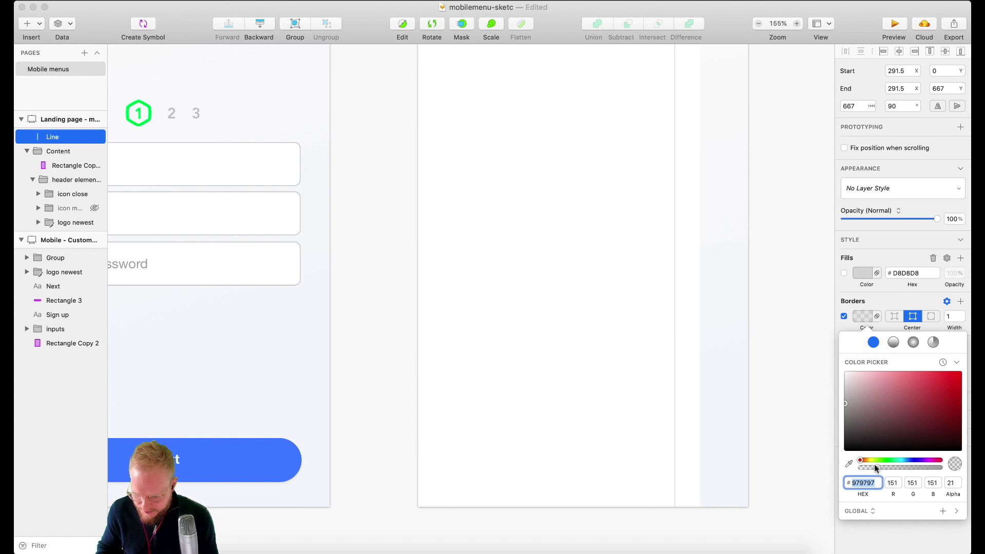
left_click(793, 297)
scroll(793, 298, "up", 5)
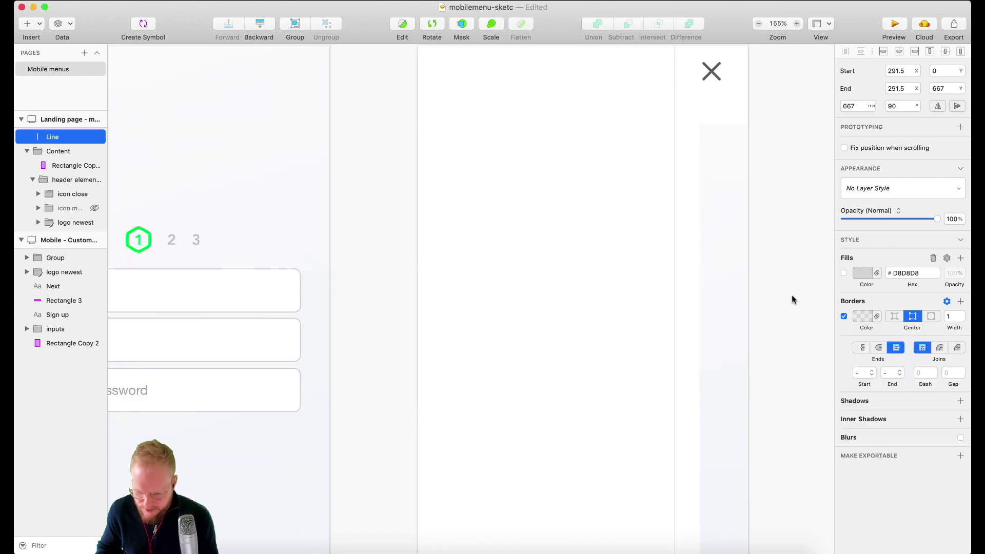
left_click(797, 264)
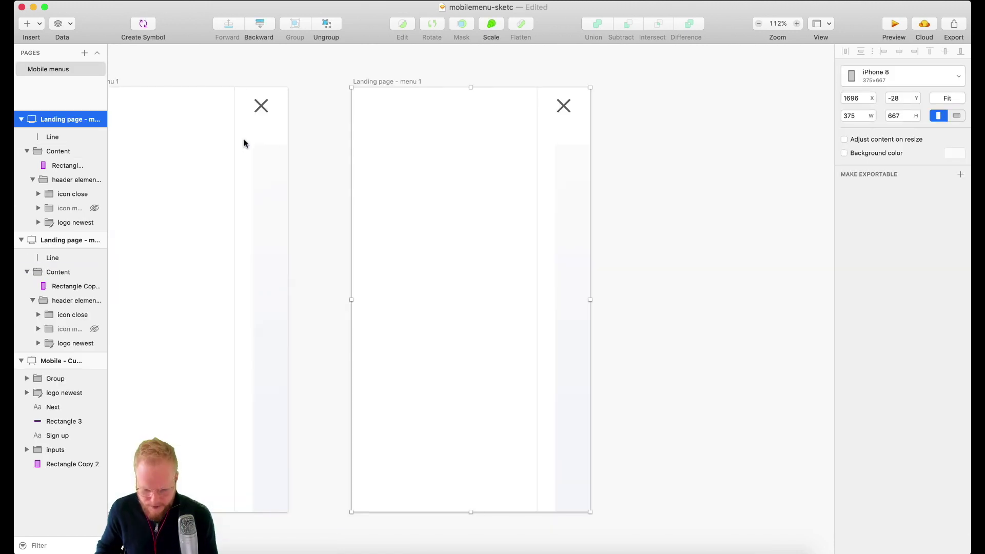
Rename the duplicated left artboard to 'Landing page' by removing its name suffix.
scroll(518, 214, "left", 5)
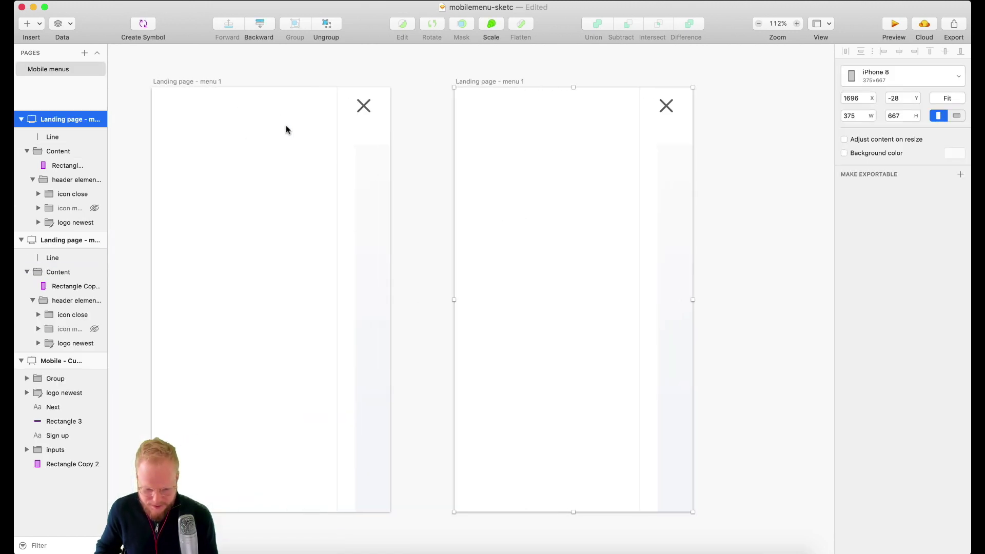
left_click(195, 82)
double_click(77, 240)
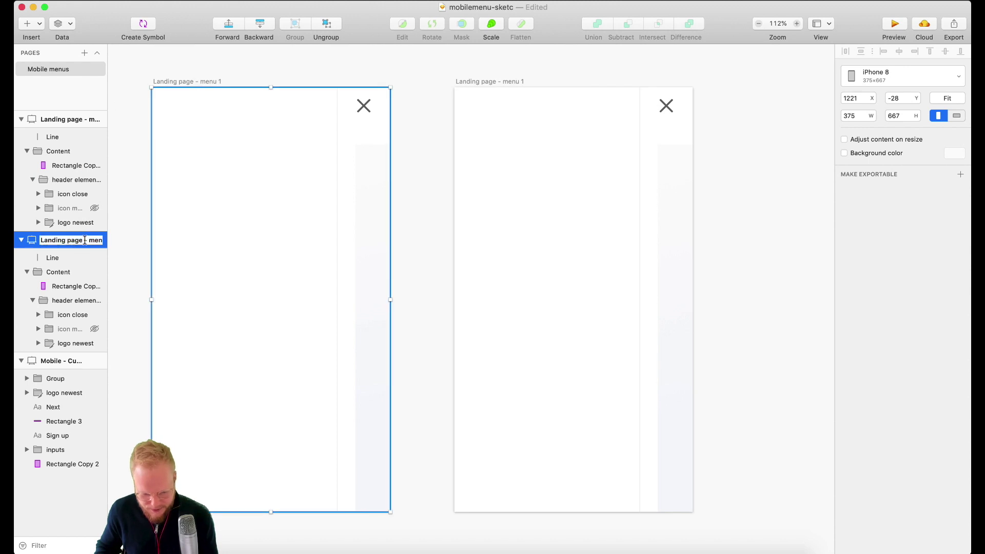
left_click_drag(82, 240, 113, 240)
key("BackSpace")
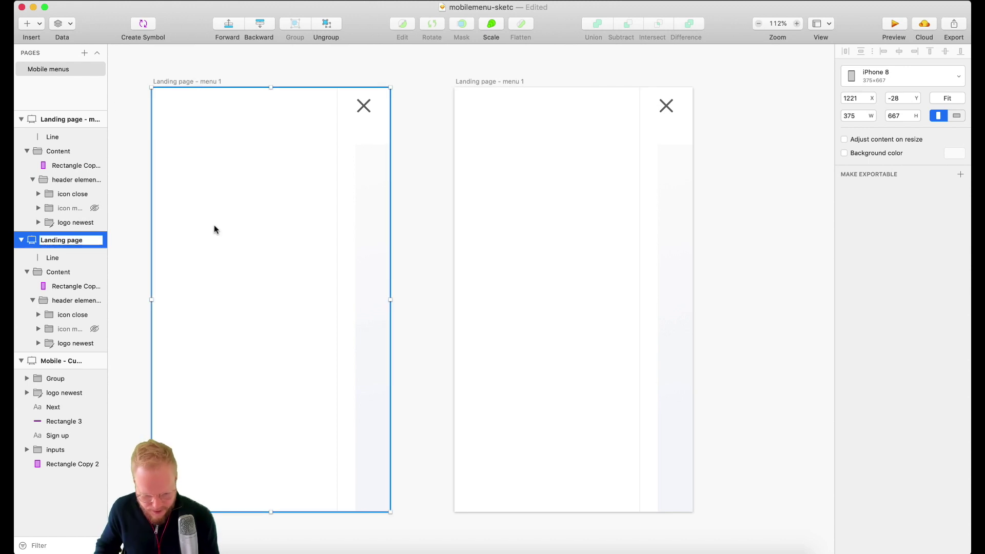
left_click(383, 147)
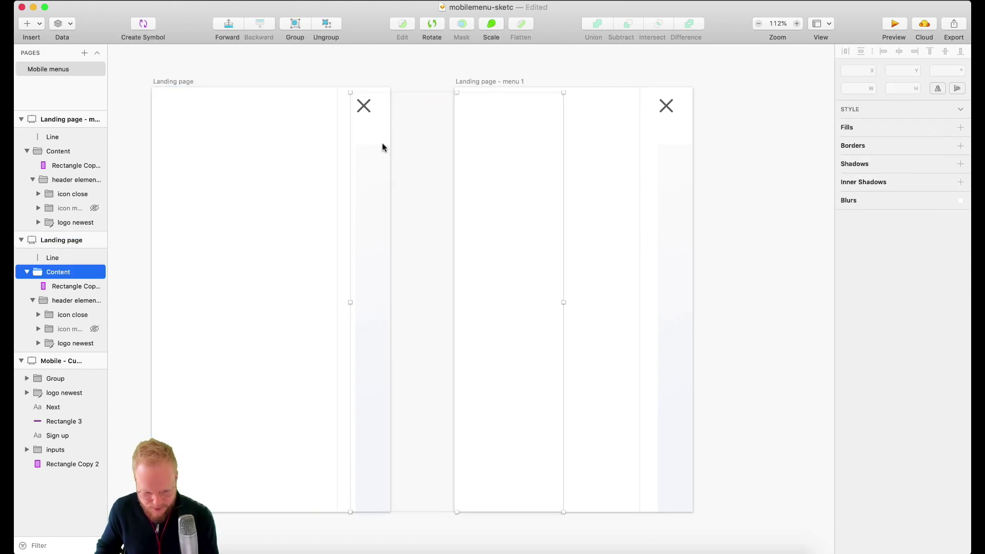
Move the Content group left so the close X sits at the top-left.
left_click(337, 163)
left_click(407, 186)
left_click(374, 204)
left_click_drag(375, 204, 189, 206)
left_click(270, 76)
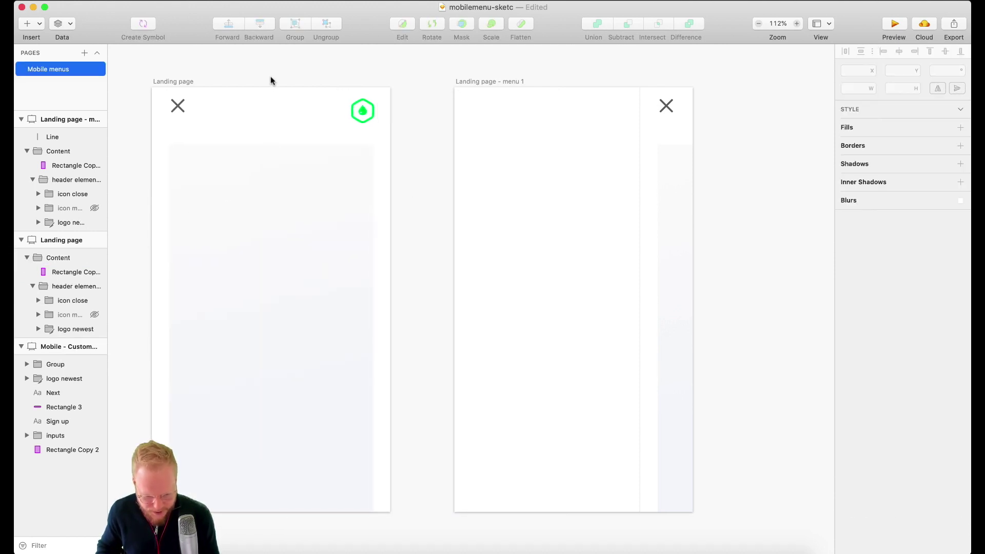
In the header group, show 'icon menu' and hide 'icon close'.
left_click(184, 115)
left_click(173, 107)
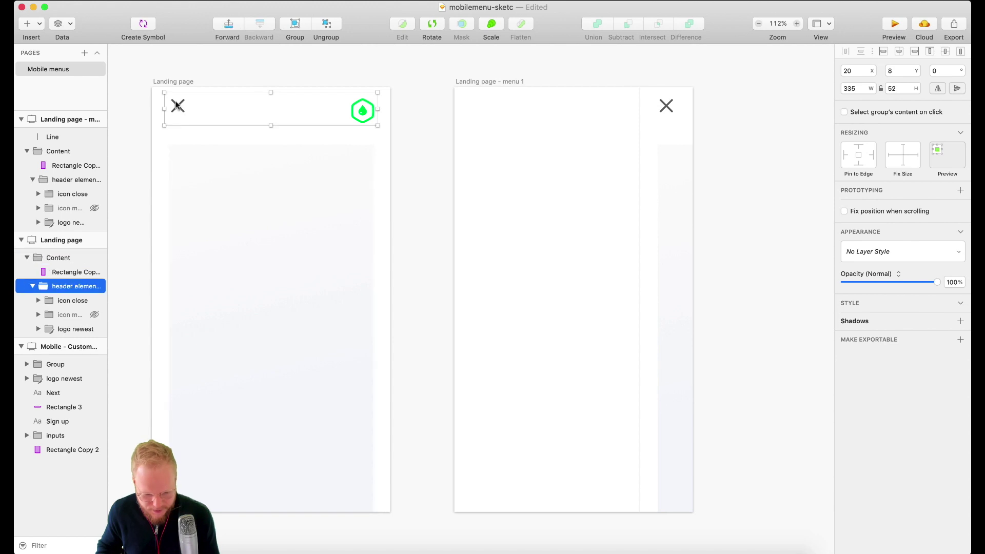
left_click(95, 314)
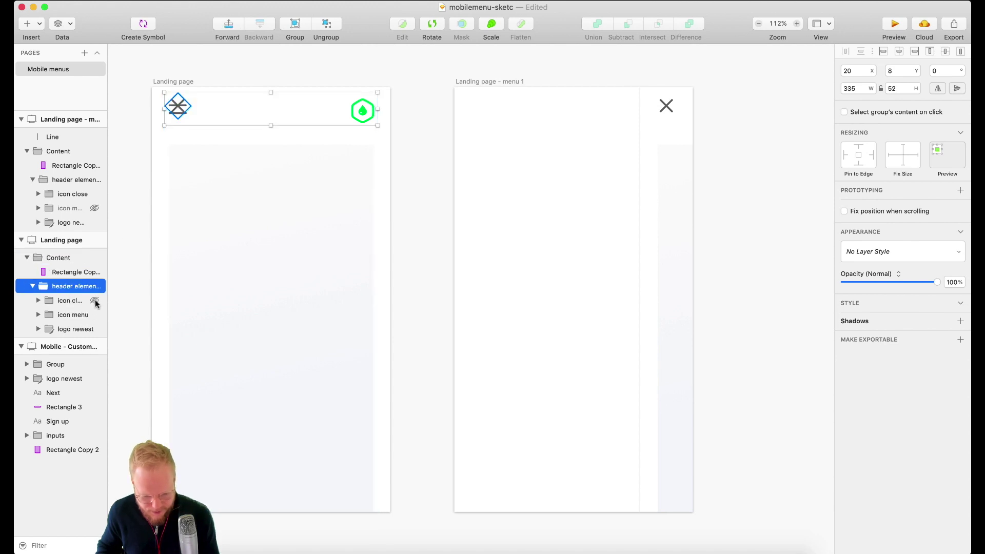
left_click(95, 300)
left_click(420, 130)
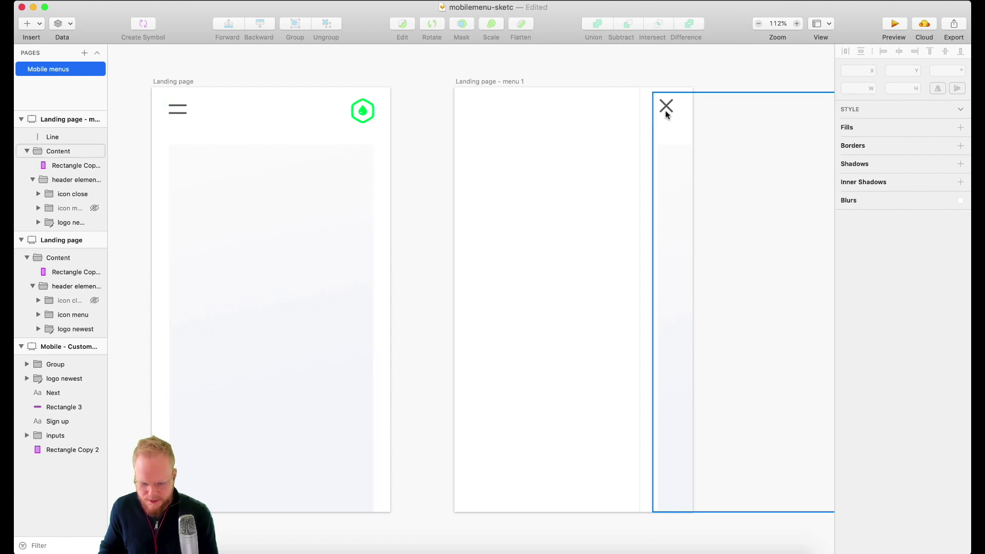
scroll(639, 159, "up", 2)
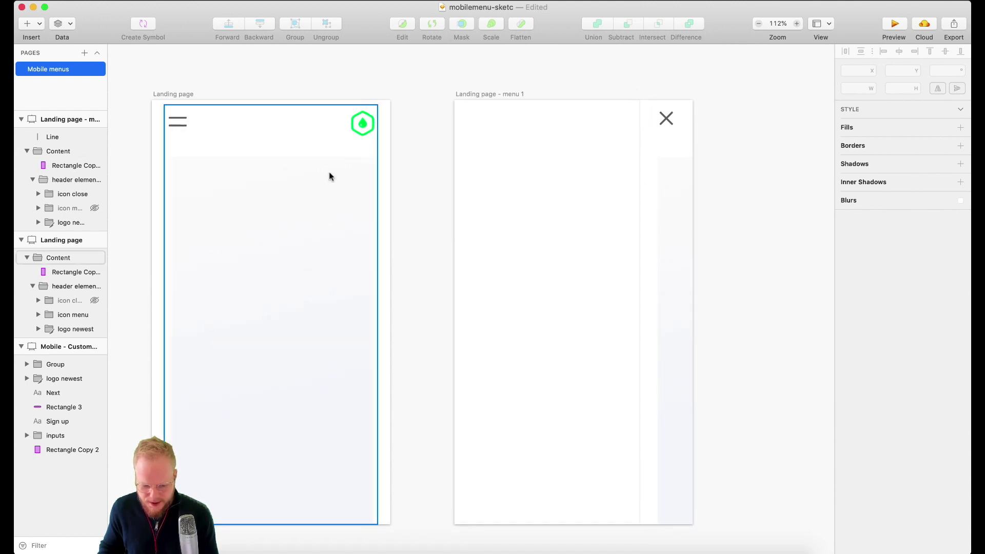
Nudge the menu divider line down and shorten it to 622.5 px, then save.
left_click(639, 136)
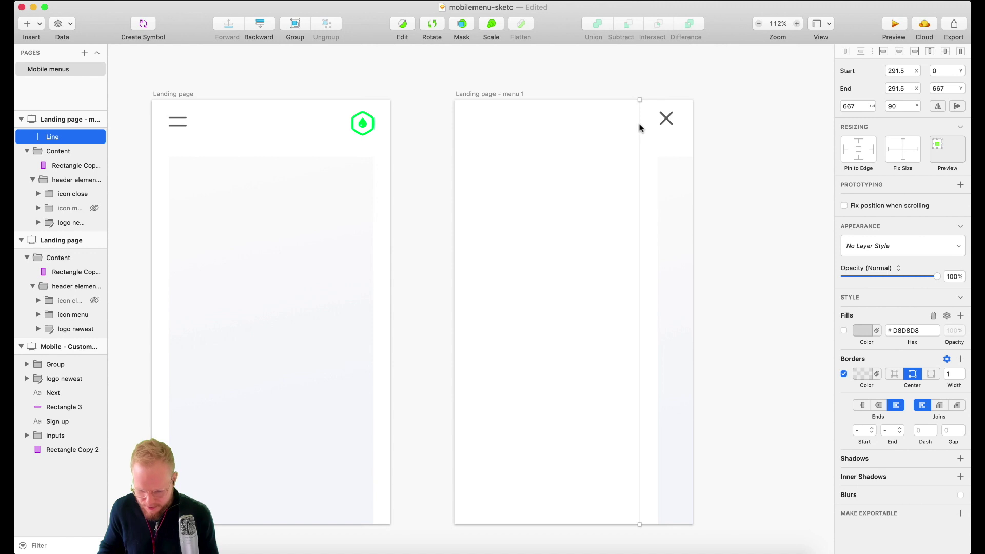
key("shift+Down")
key("Down")
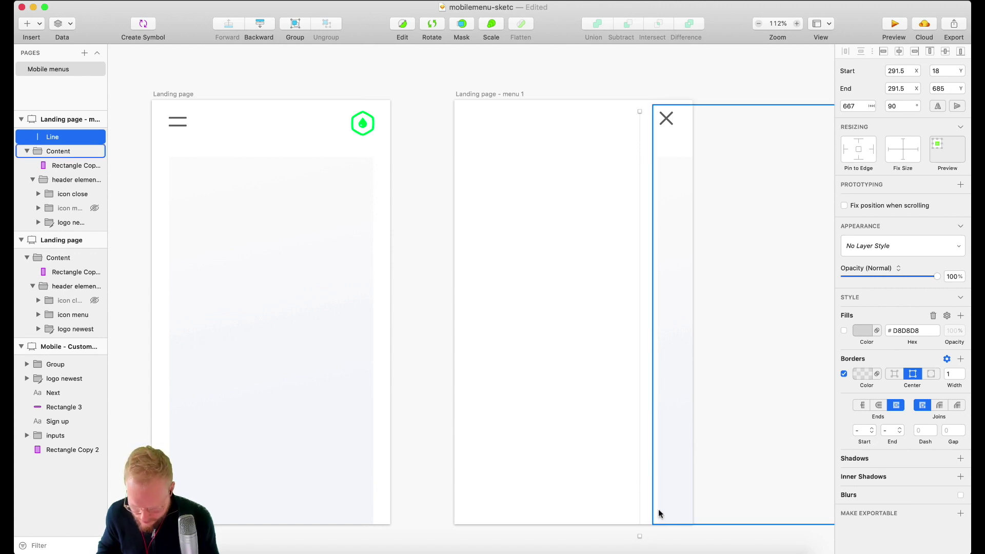
left_click_drag(639, 535, 640, 506)
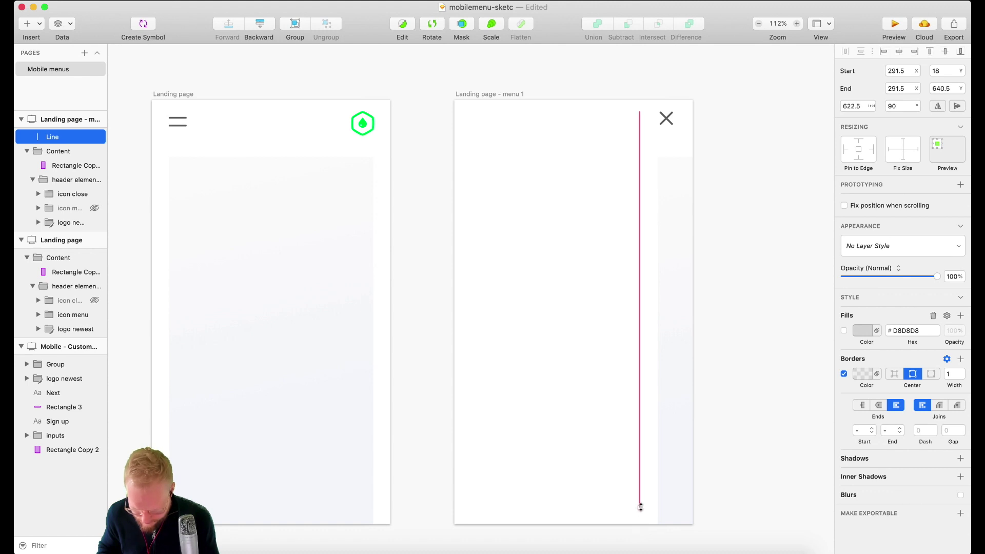
left_click(734, 384)
key("super+s")
Paste a copy of the Sign up heading near the menu artboard's top-left, narrowed beside the divider.
scroll(646, 184, "left", 10)
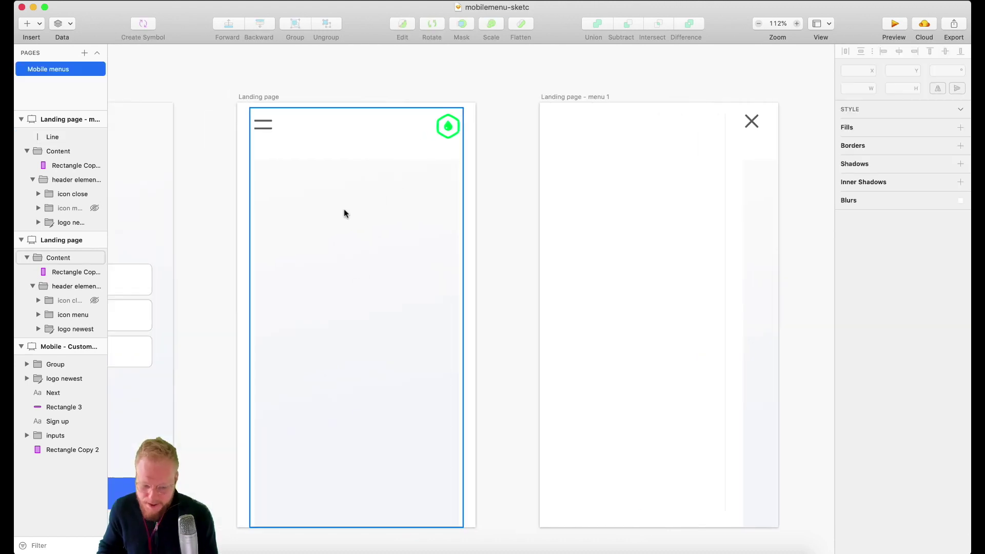
left_click(202, 204)
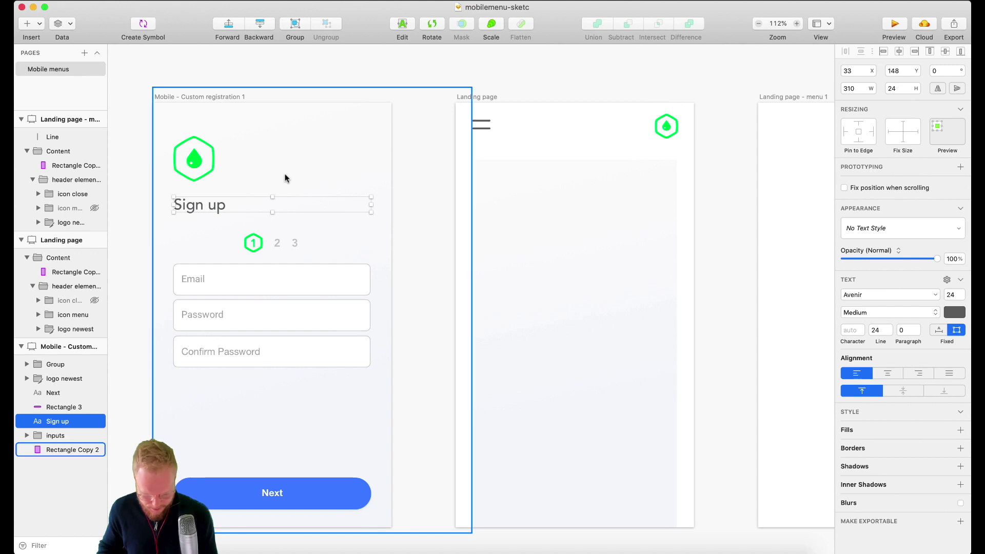
scroll(451, 190, "right", 4)
scroll(468, 194, "right", 5)
scroll(699, 191, "up", 3)
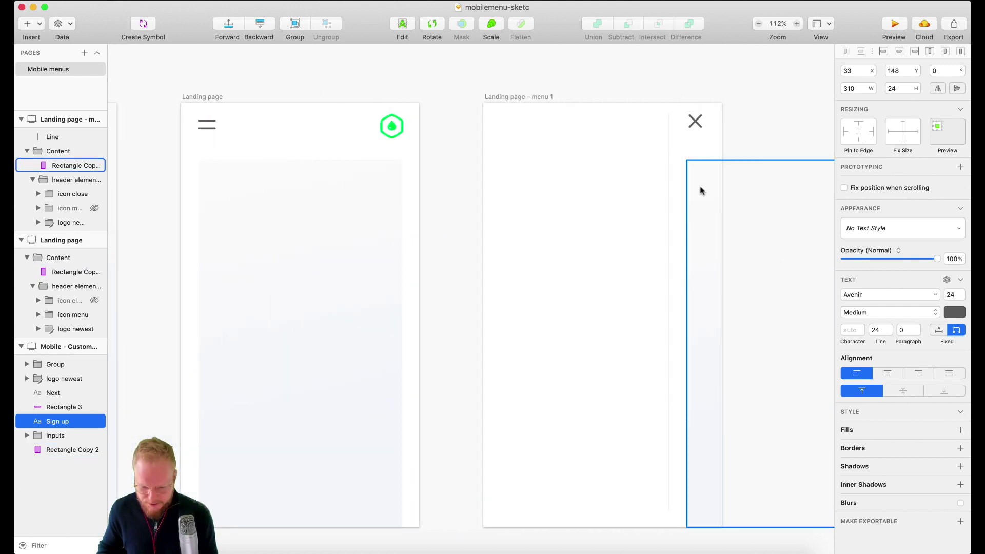
key("super+v")
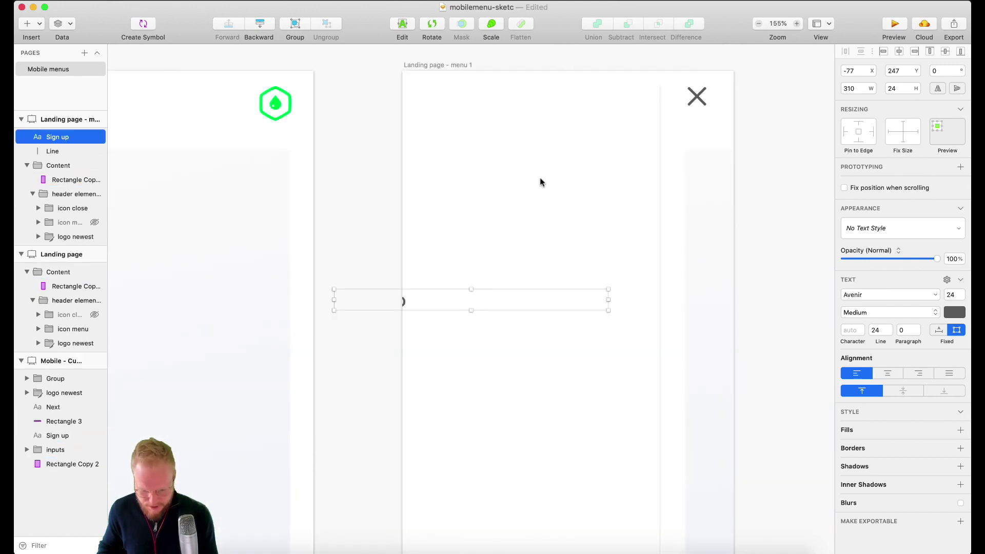
left_click_drag(405, 304, 496, 153)
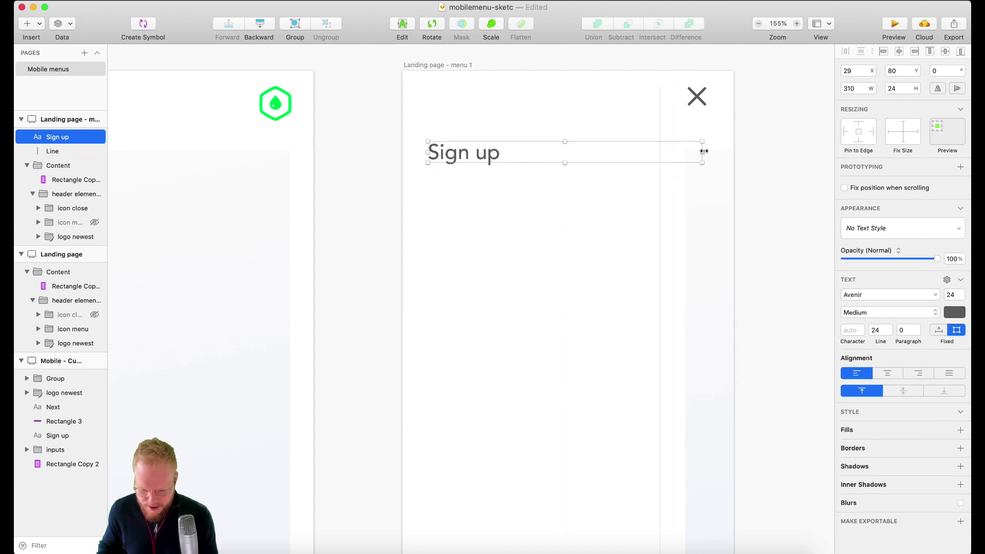
left_click_drag(704, 152, 627, 152)
Retype the text as four lines: Dashboard, Team, Profile, Settings.
double_click(488, 149)
type("Dashboard")
key("Return")
type("Profile")
key("Return")
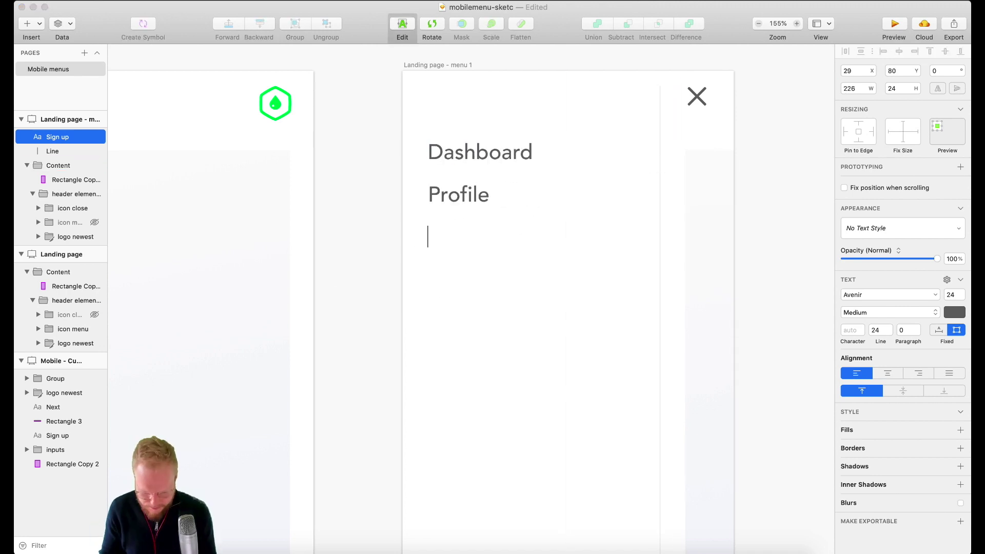
type("Settings")
key("Up")
key("super+Left")
key("Return")
key("Up")
type("Team")
key("Escape")
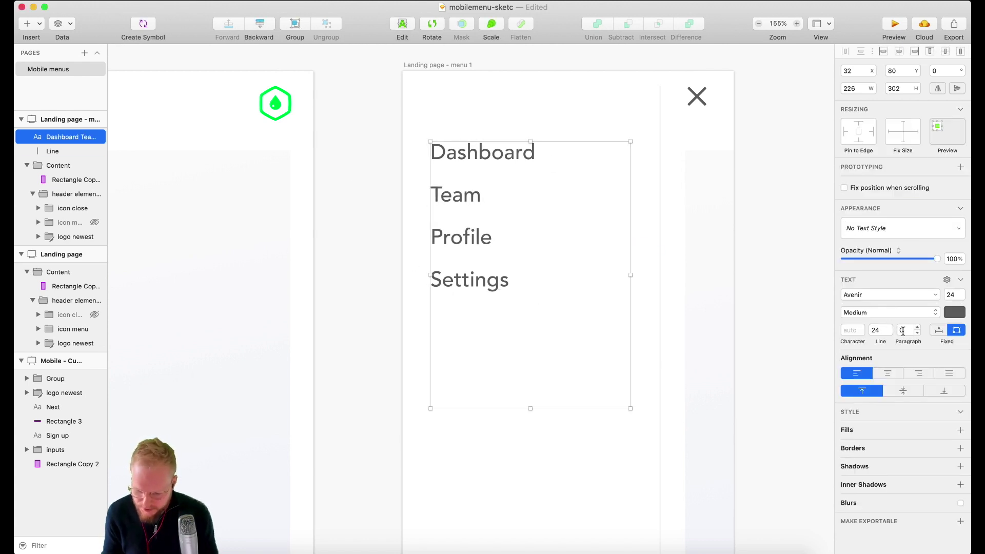
Set the menu list's line height to 40.
left_click(880, 330)
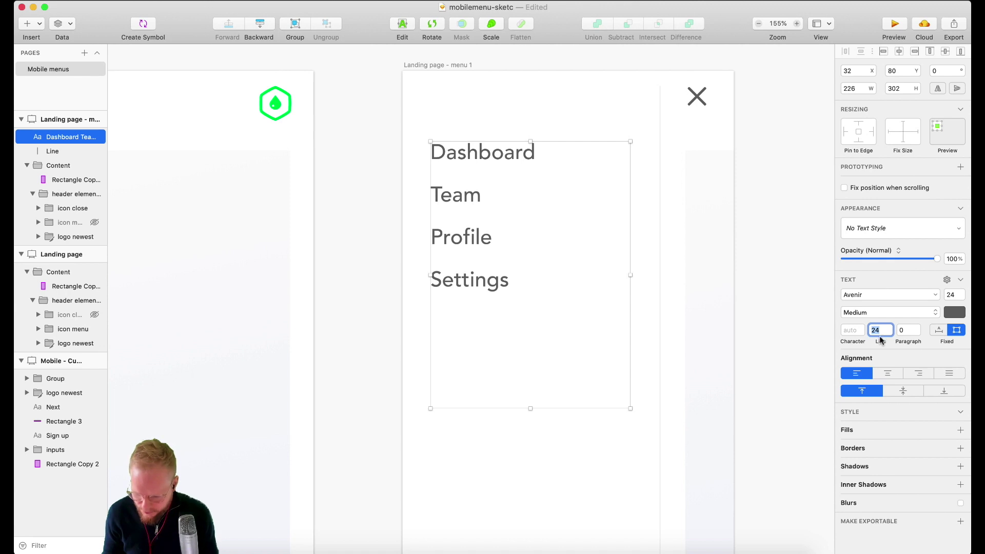
mouse_move(881, 339)
left_mouse_down()
mouse_move(895, 340)
mouse_move(886, 340)
left_mouse_up()
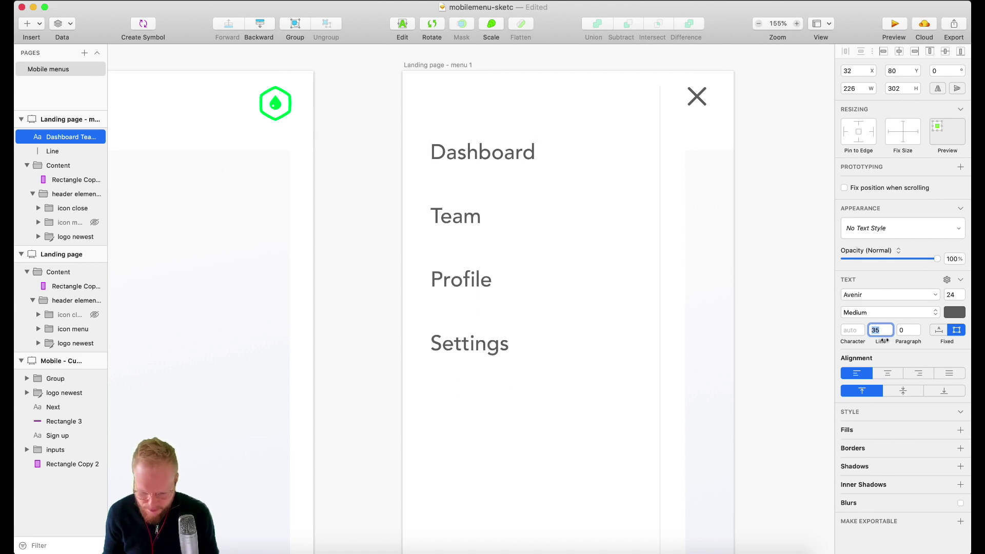
key("Up")
key("Up")
key("Up")
key("Up")
key("Up")
Move the Dashboard–Settings list slightly lower, center-align it, and nudge it left.
left_click(337, 268)
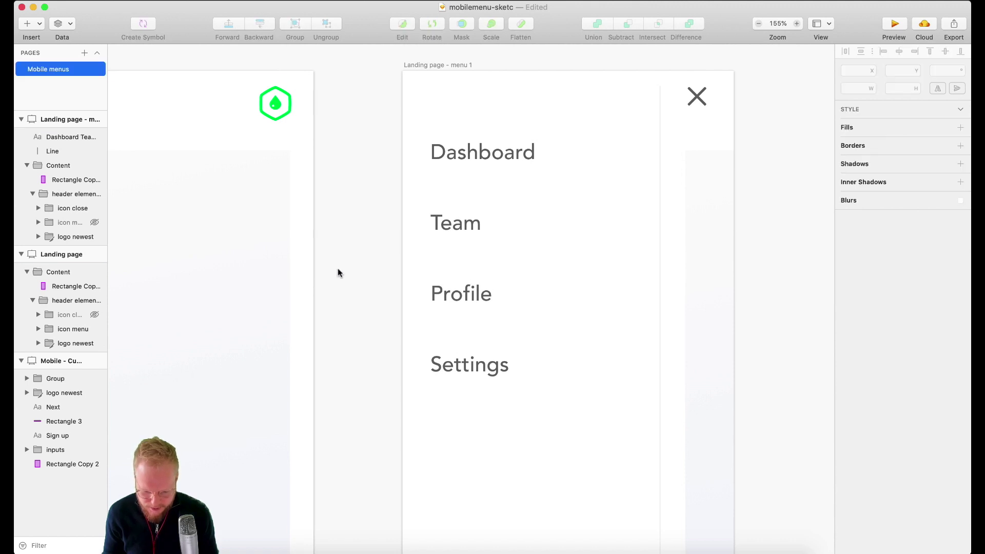
scroll(353, 272, "down", 5)
left_click(433, 284)
mouse_move(433, 283)
left_mouse_down()
mouse_move(418, 301)
mouse_move(425, 293)
left_mouse_up()
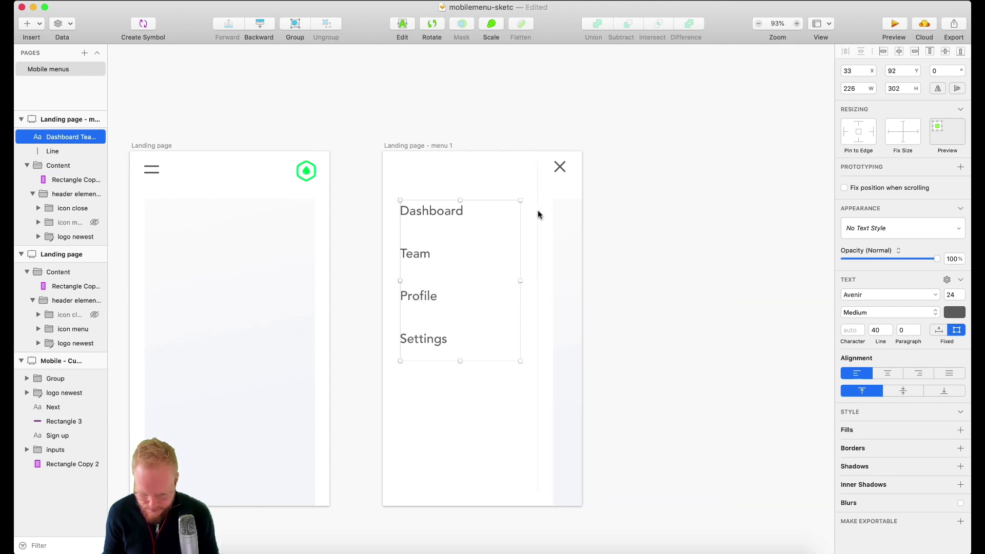
left_click(893, 373)
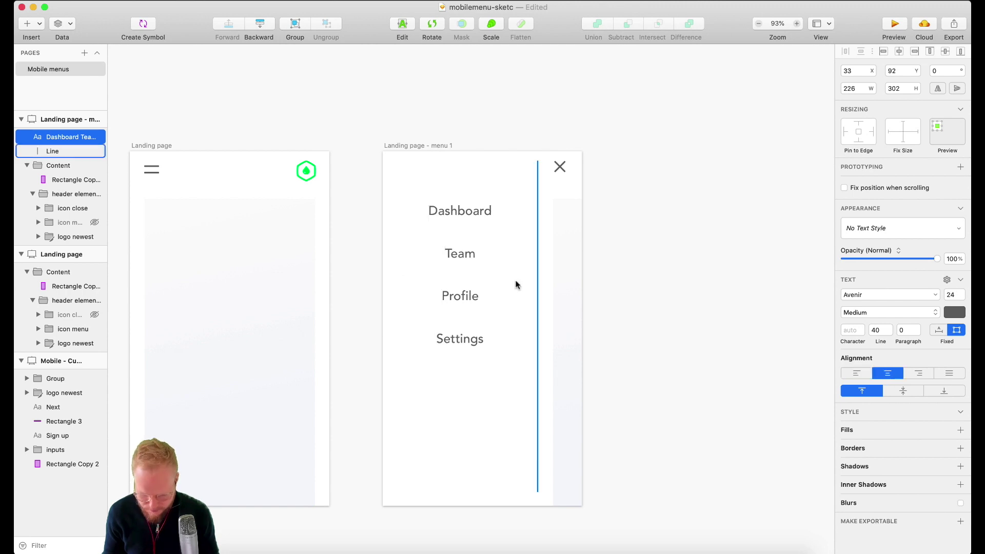
left_click(467, 258)
left_click_drag(469, 256, 464, 255)
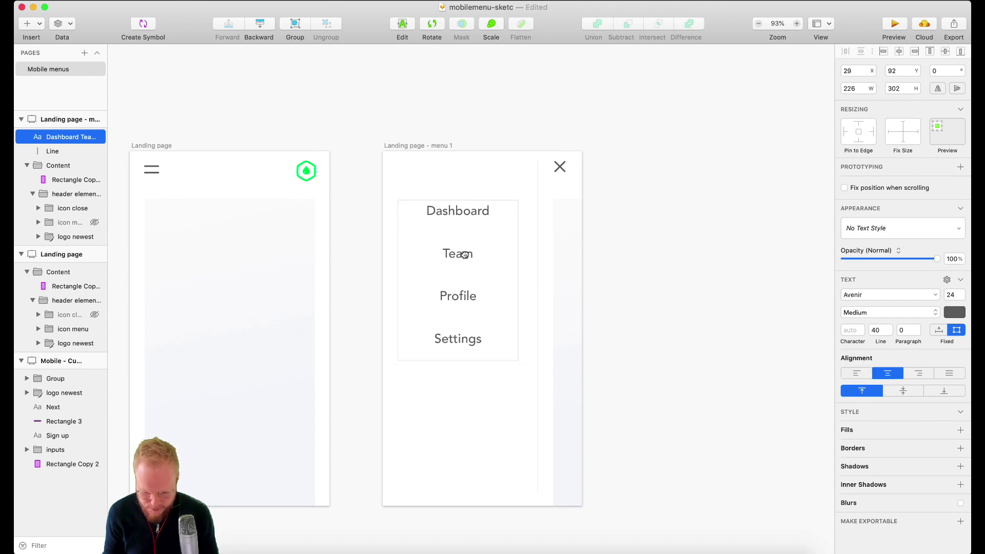
left_click(356, 214)
scroll(354, 220, "left", 5)
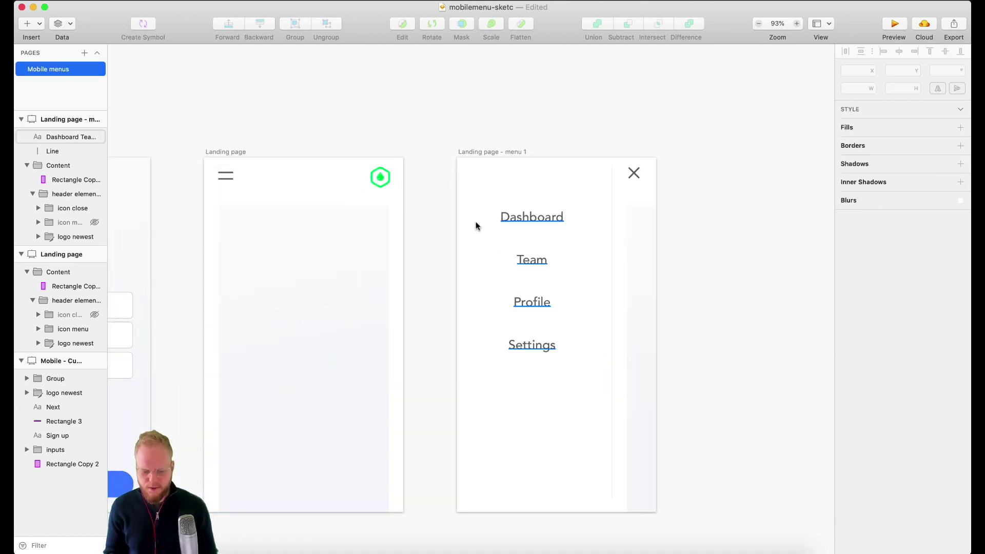
Save, then draw a small circle beside Team filled with the logo's green.
key("super+s")
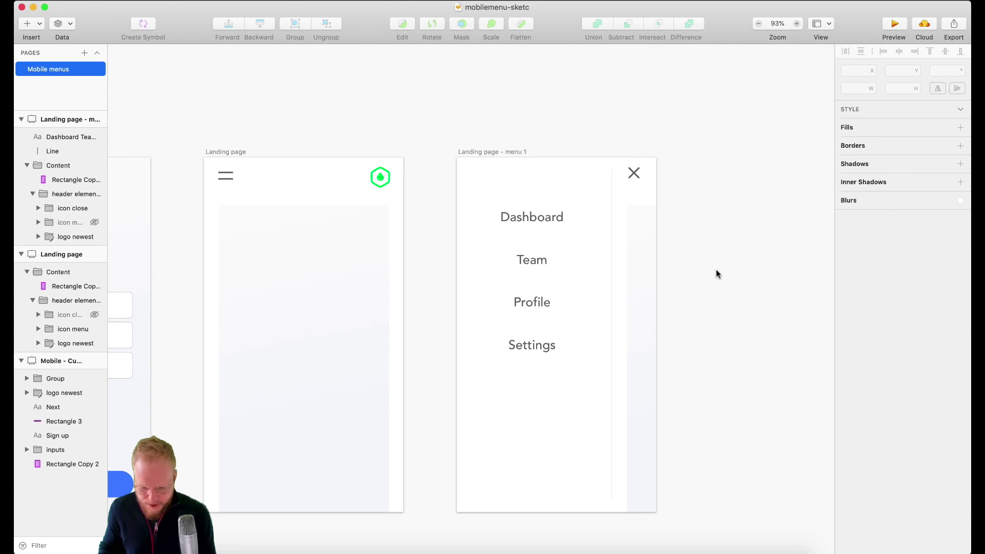
scroll(598, 285, "up", 5)
left_click_drag(538, 240, 563, 268)
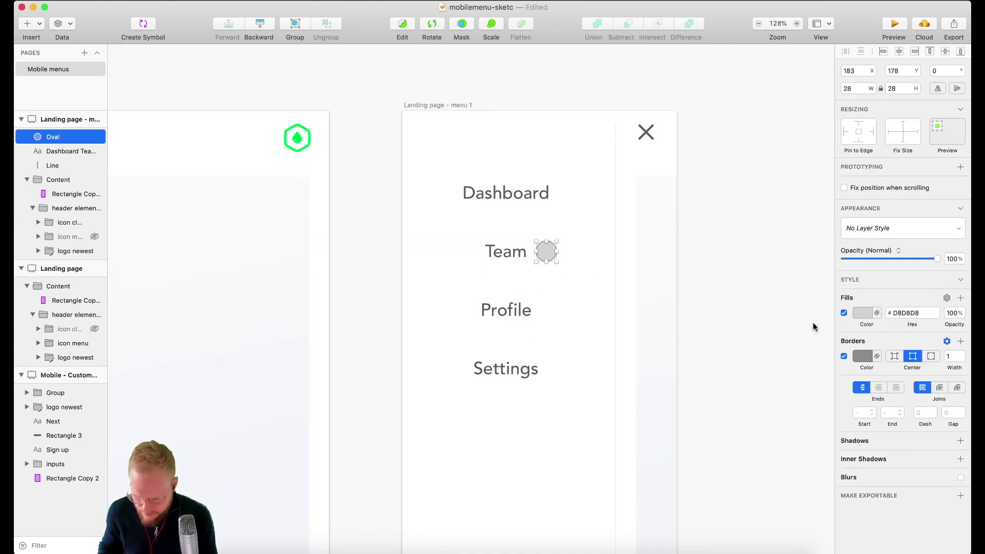
left_click(865, 315)
key("ctrl+c")
left_click(297, 139)
Add a white '5' text on the circle as the badge number.
scroll(577, 185, "up", 3)
key("super+d")
key("Return")
type("5")
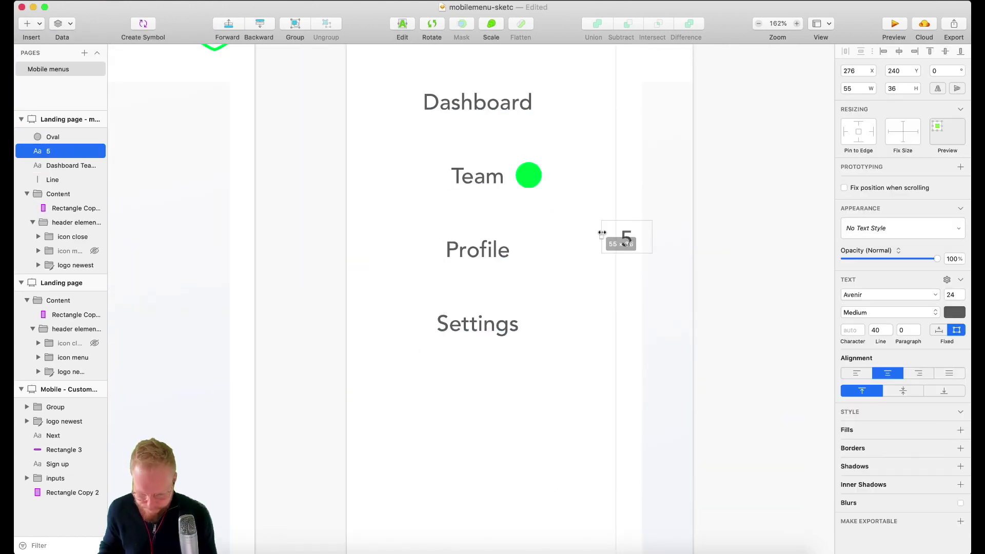
key("Escape")
left_click(954, 312)
key("Escape")
scroll(684, 231, "down", 5)
scroll(683, 231, "up", 5)
Group the 5 and the green circle and name the group 'team number'.
left_click(587, 166)
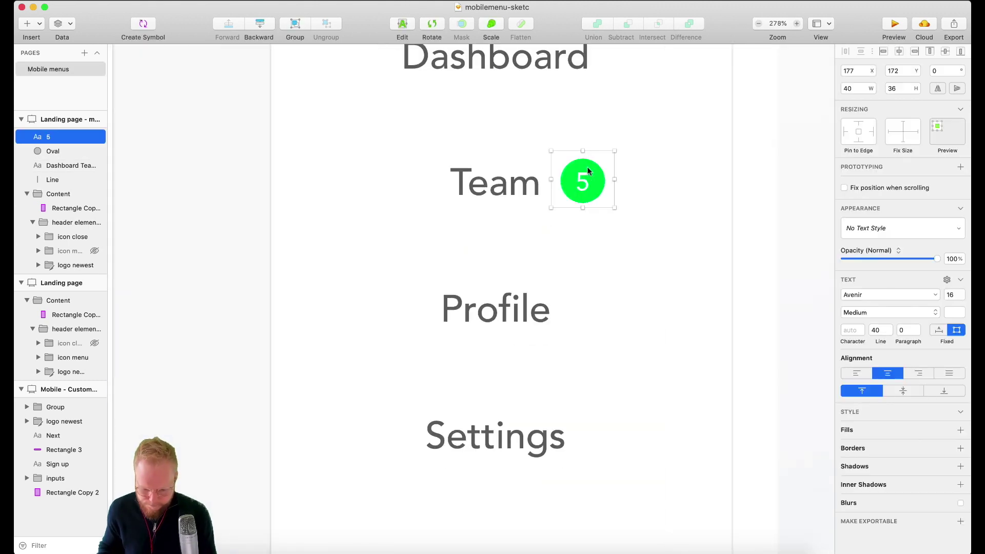
scroll(587, 166, "down", 5)
left_click(591, 193, "shift")
scroll(591, 192, "up", 5)
key("super+g")
key("super+r")
type("team number")
key("Return")
Duplicate the divider line to start a horizontal line under Dashboard.
double_click(585, 238)
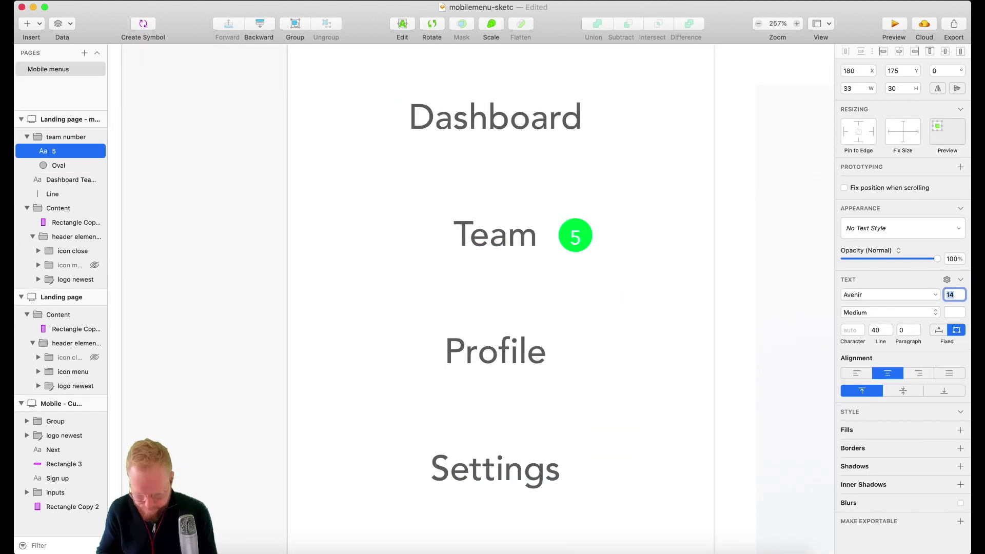
scroll(653, 132, "down", 5)
left_click(488, 365)
key("super+d")
key("Return")
scroll(506, 449, "down", 5)
Make the copied line horizontal under Dashboard and duplicate it for the other rows.
scroll(505, 449, "up", 5)
left_click_drag(489, 415, 660, 110)
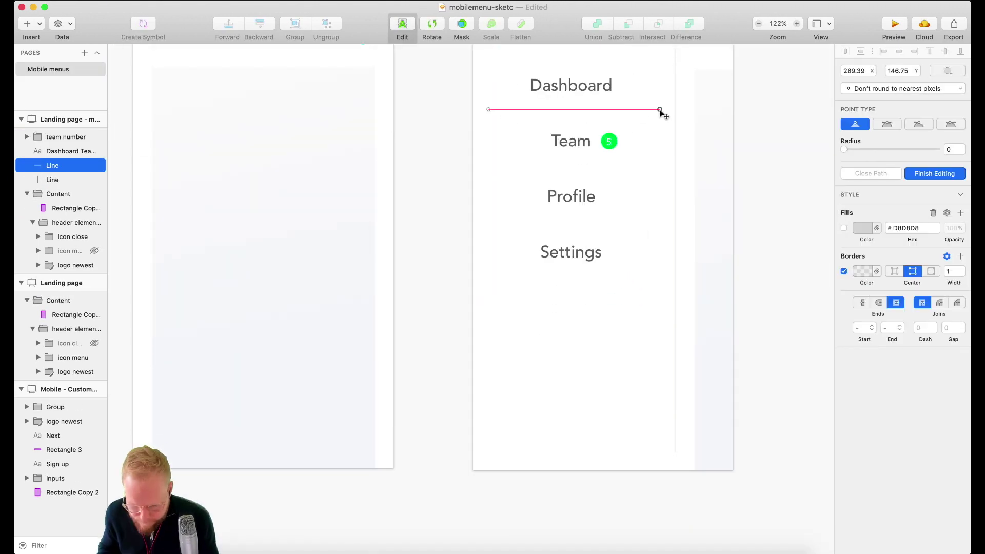
key("Return")
key("super+d")
key("super+d")
key("super+d")
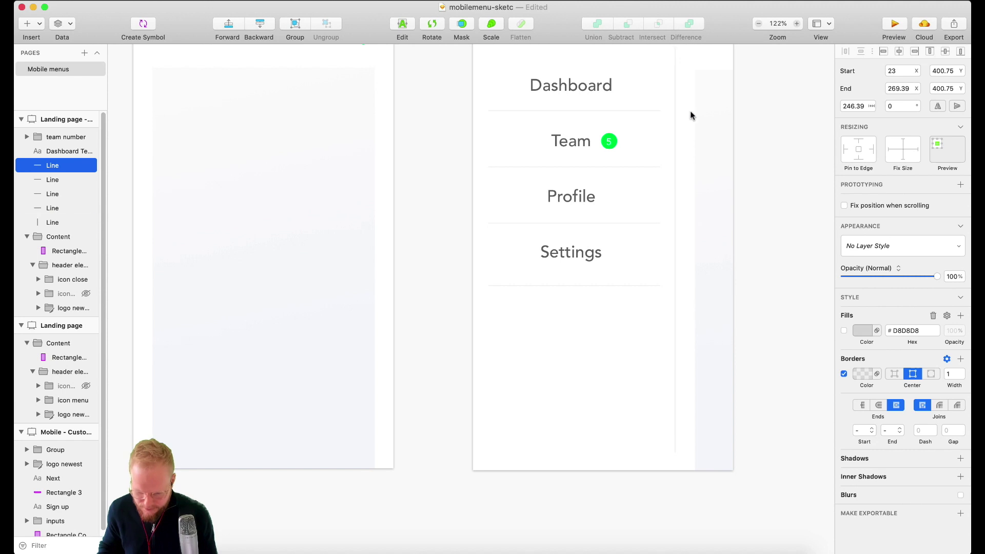
Check the divider under Dashboard and delete the extra line under Settings.
scroll(691, 116, "up", 3)
left_click(636, 141)
left_click(652, 139)
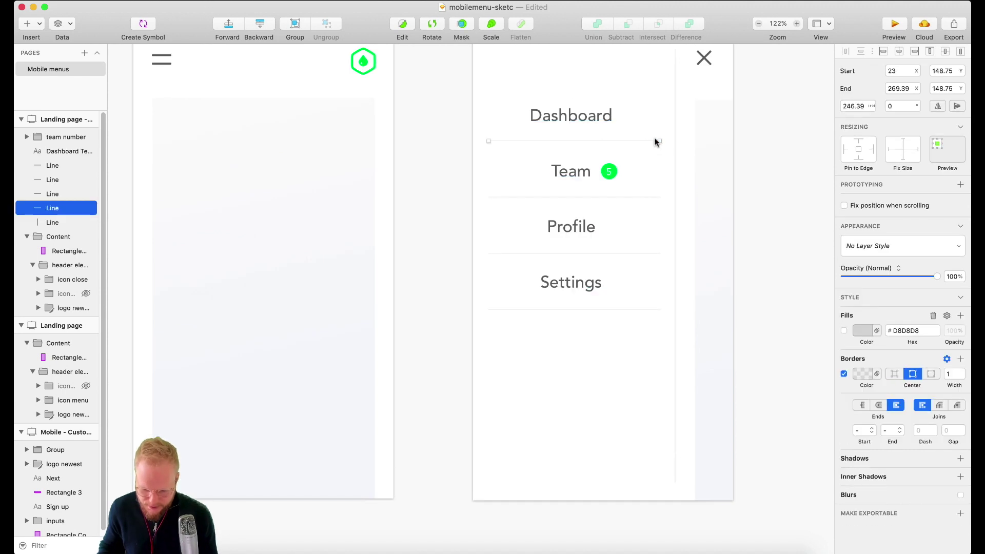
left_click(791, 221)
scroll(791, 220, "up", 3)
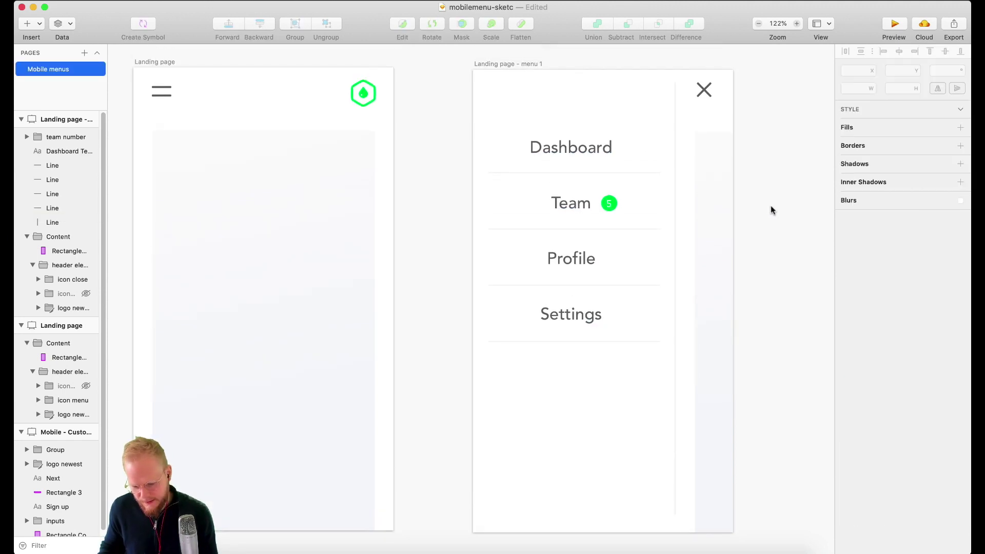
left_click(650, 342)
key("Delete")
scroll(653, 345, "down", 1)
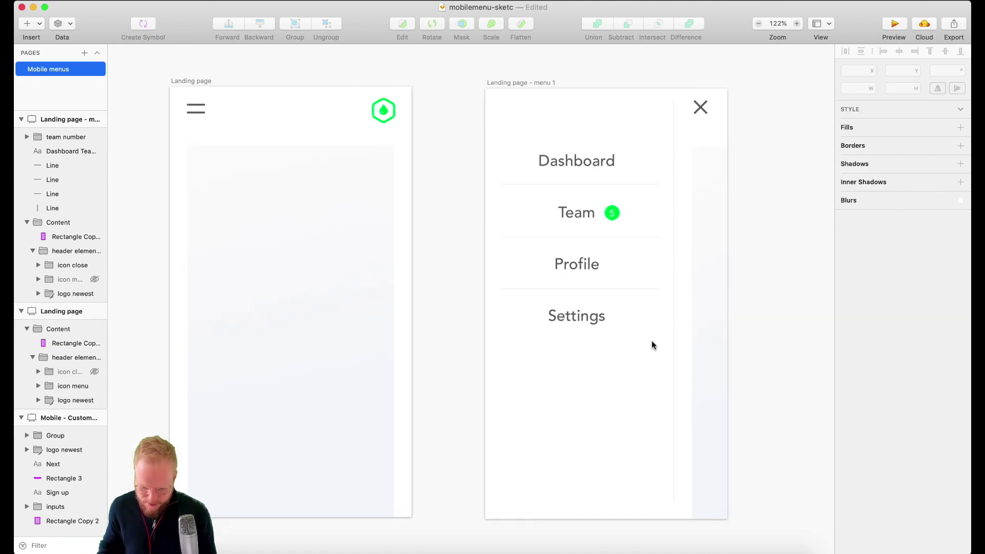
scroll(653, 344, "down", 2)
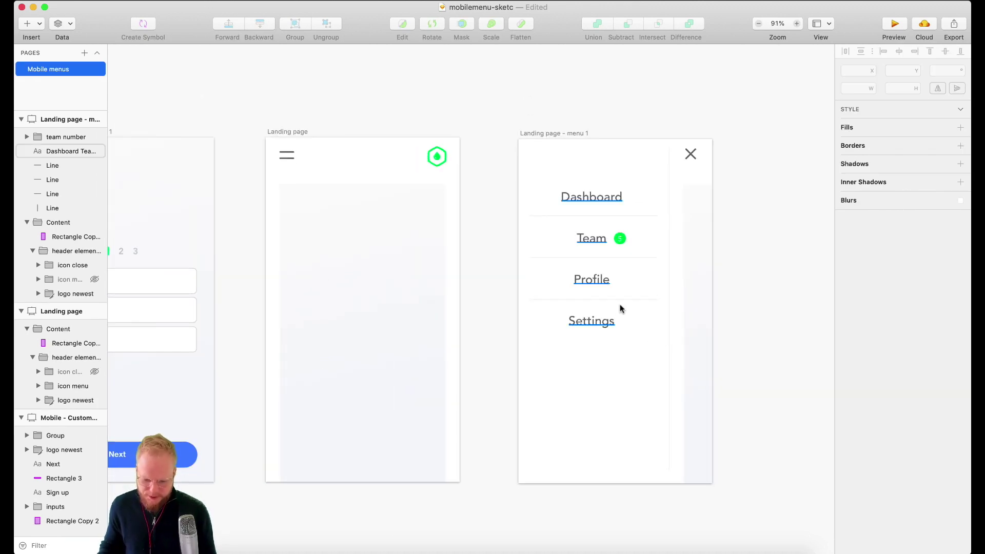
scroll(647, 286, "down", 2)
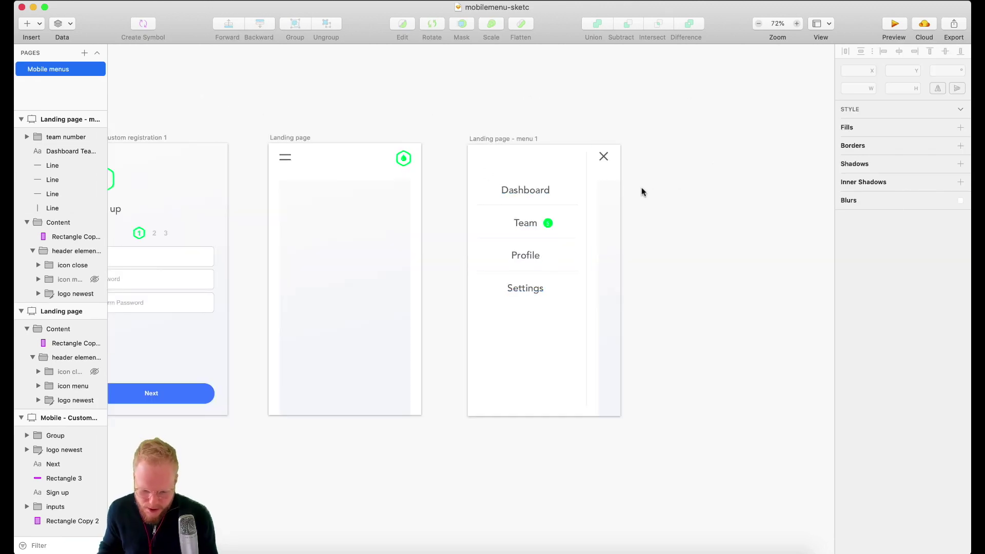
scroll(643, 200, "up", 1)
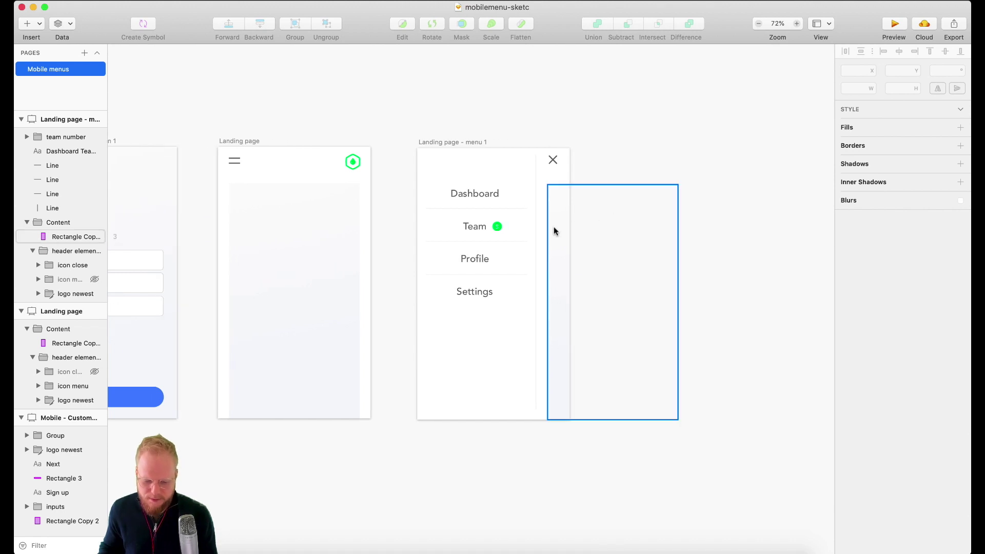
scroll(553, 227, "up", 2)
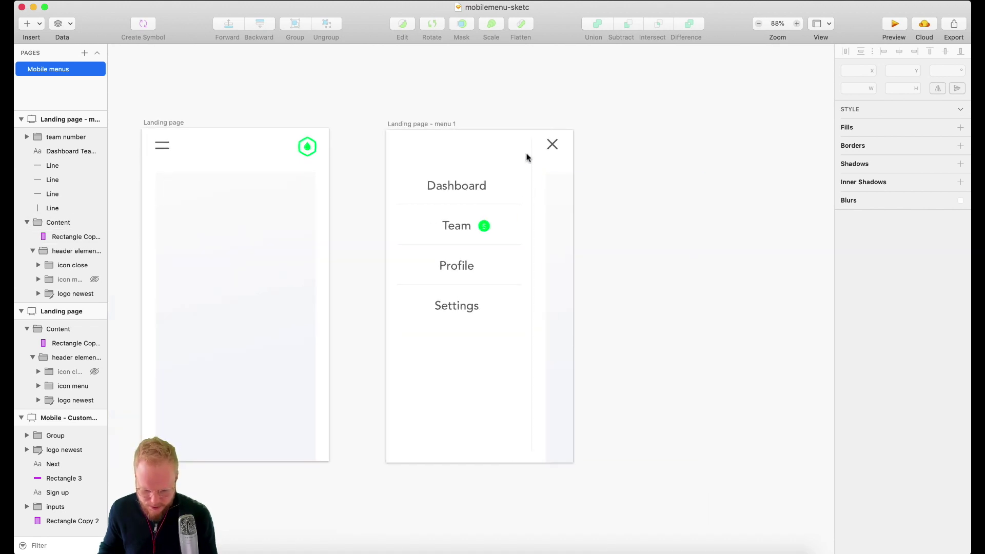
Hide the vertical divider line in the side menu and save.
left_click(52, 208)
left_click(94, 208)
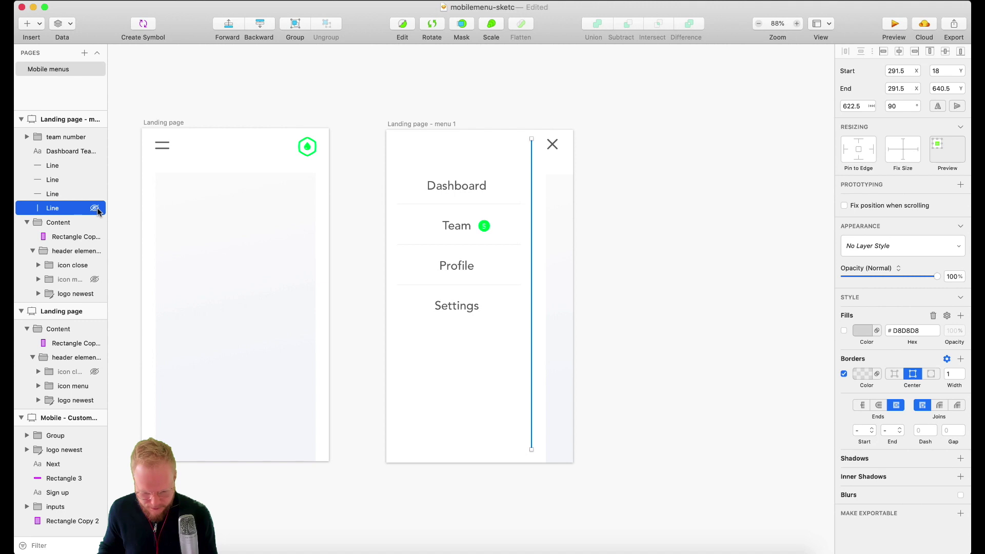
left_click(575, 102)
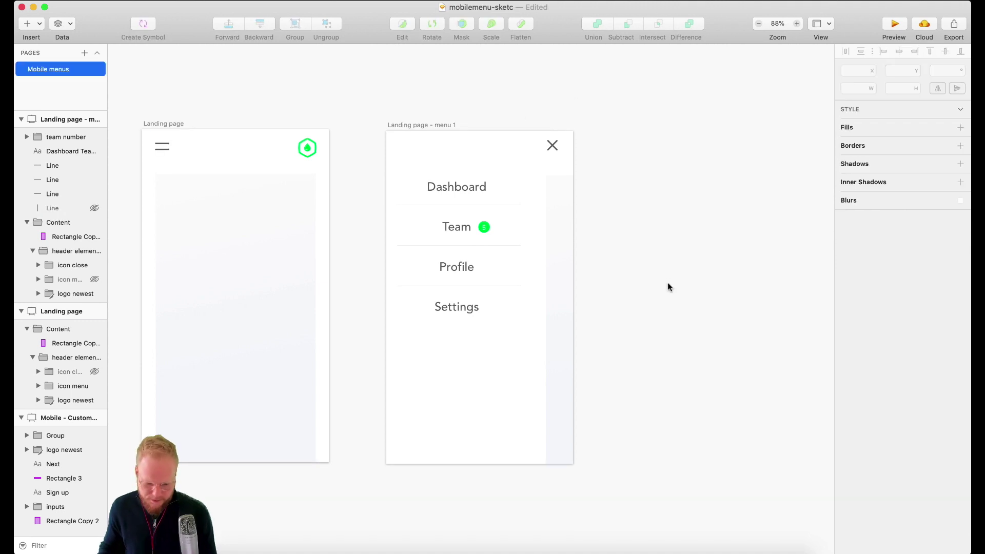
key("super+s")
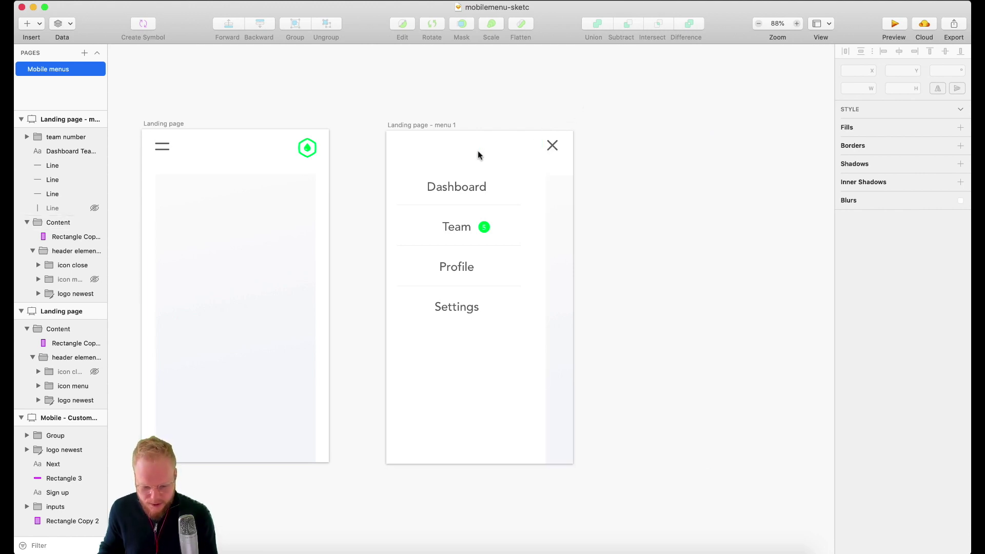
Nudge the close X header group down to y 17 and save again.
left_click(560, 151)
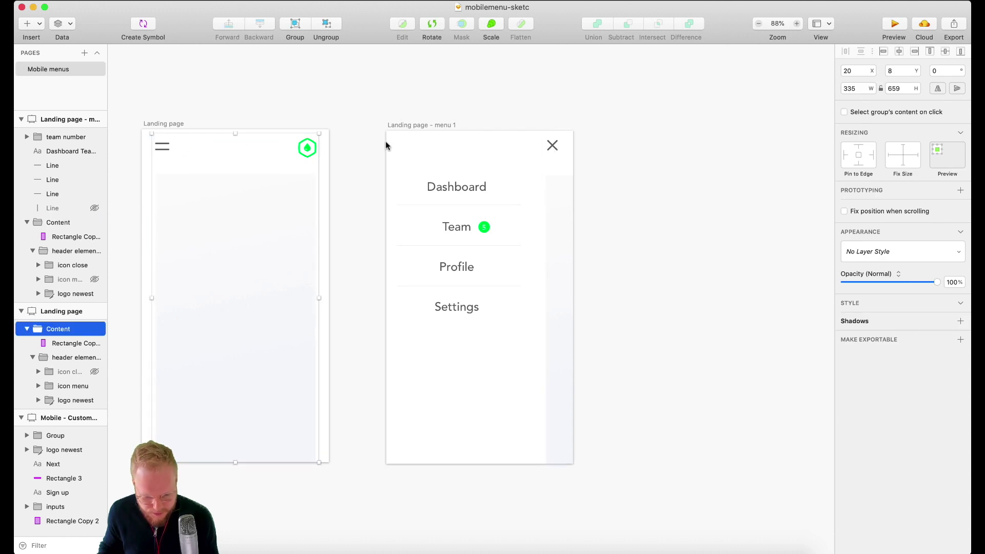
double_click(553, 146)
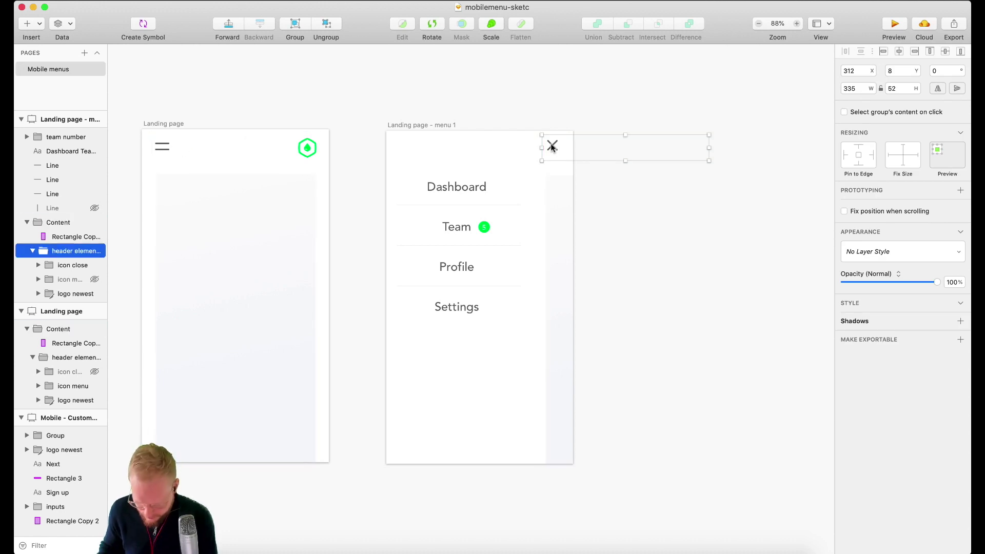
key("Down")
key("Down")
key("Down")
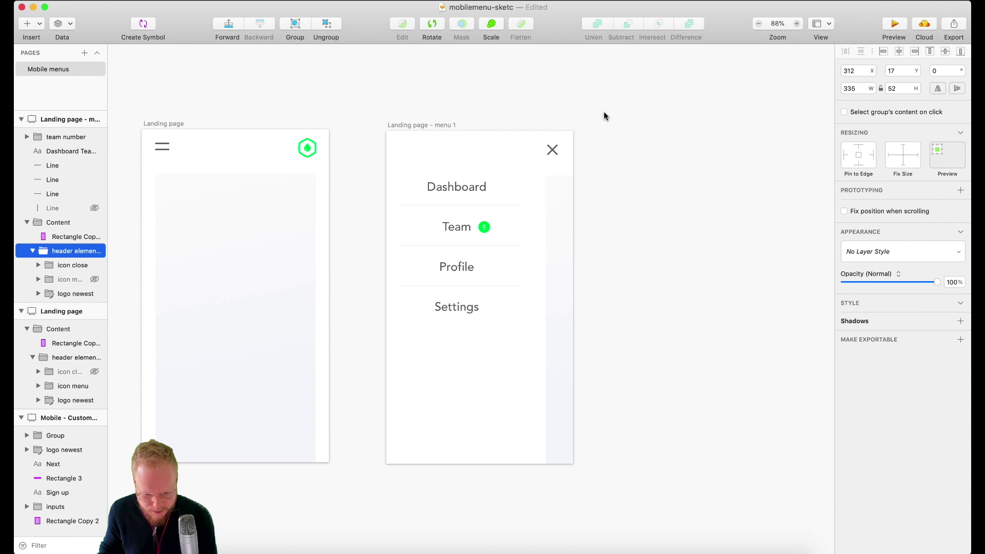
key("Right")
key("Left")
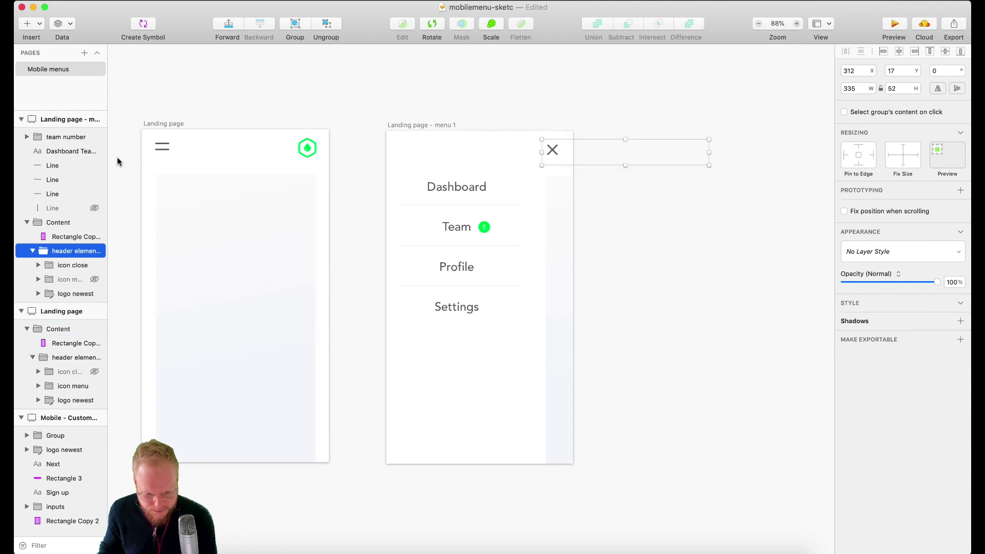
left_click(667, 161)
key("super+s")
Duplicate the menu 1 artboard to its right and name it 'Landing page - menu 2'.
left_click(439, 125)
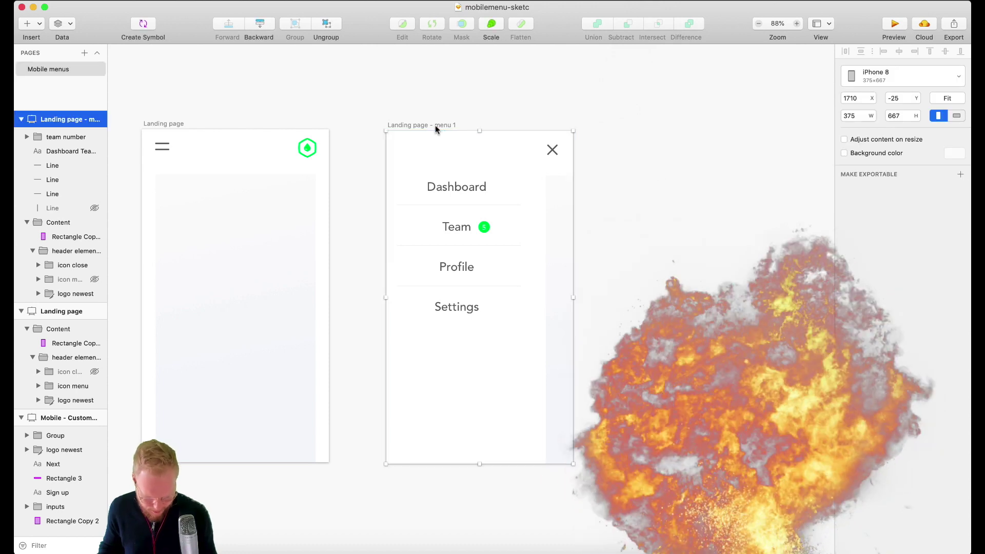
left_click_drag(435, 126, 648, 125)
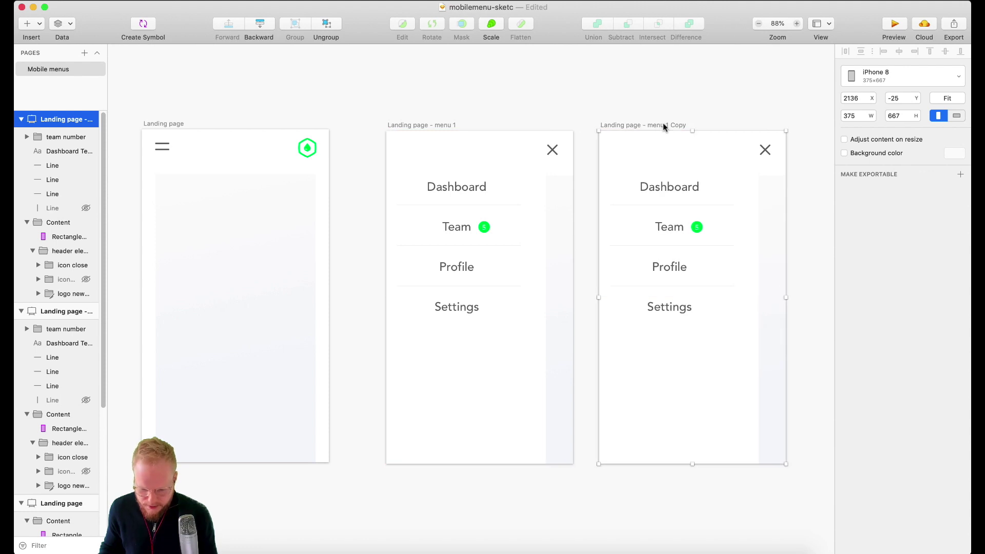
double_click(663, 126)
type("2")
left_click(585, 91)
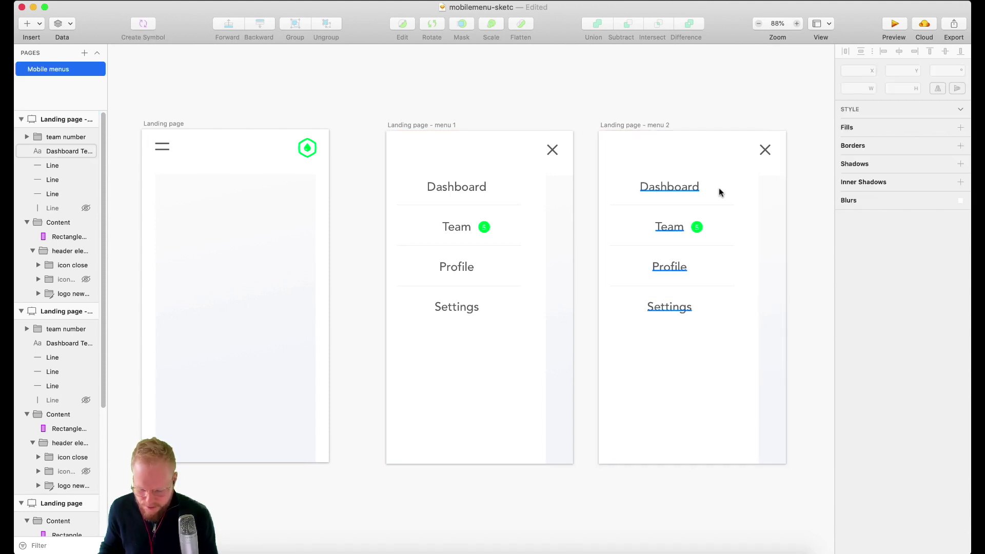
Delete menu 2's close X and grey panel, then move its menu items up.
scroll(719, 192, "right", 3)
left_click(713, 195)
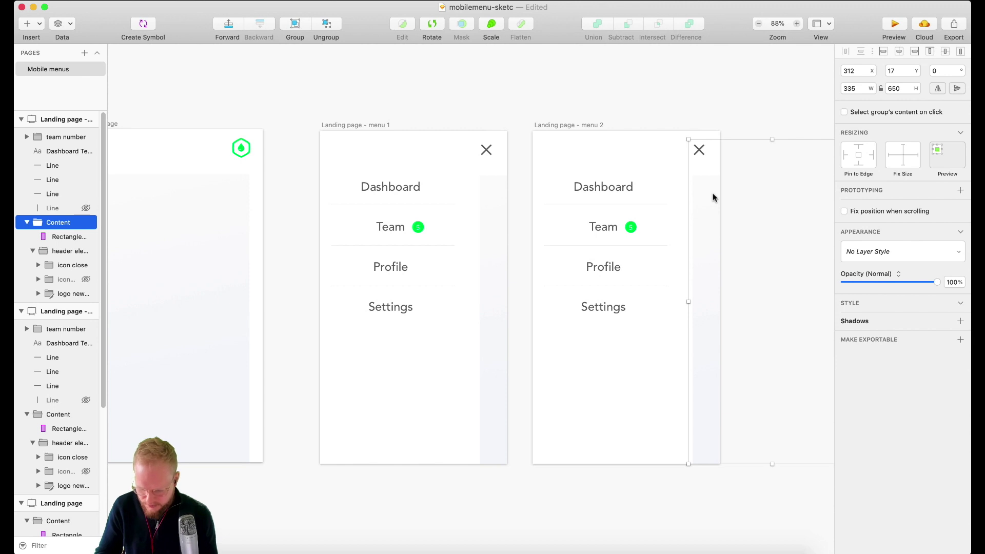
key("BackSpace")
scroll(713, 193, "down", 2)
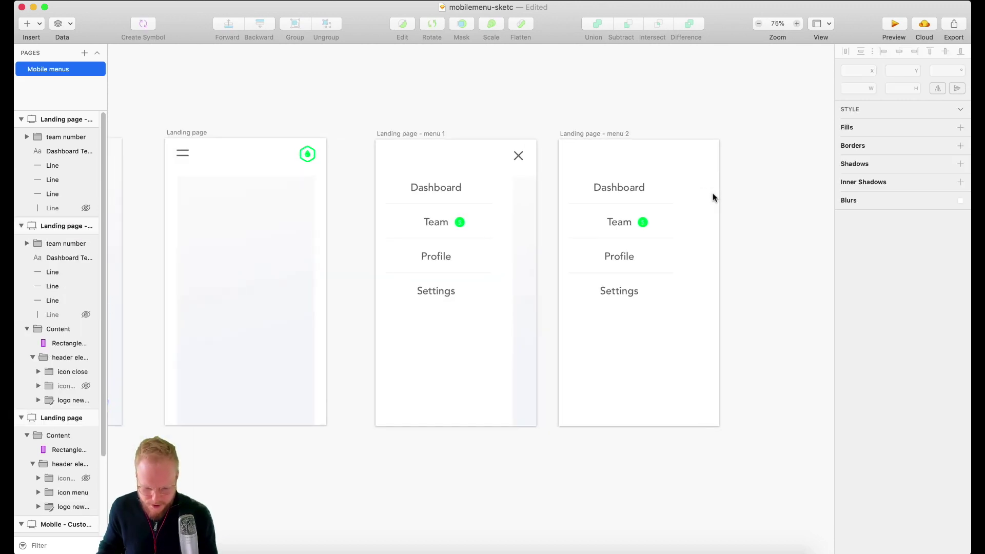
scroll(712, 192, "up", 1)
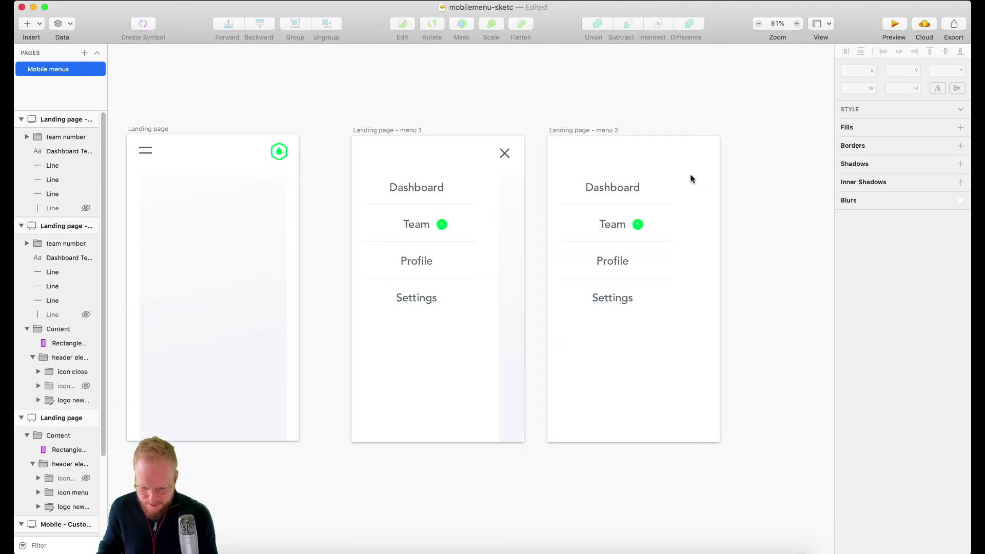
left_click_drag(692, 178, 565, 334)
left_click_drag(611, 227, 632, 199)
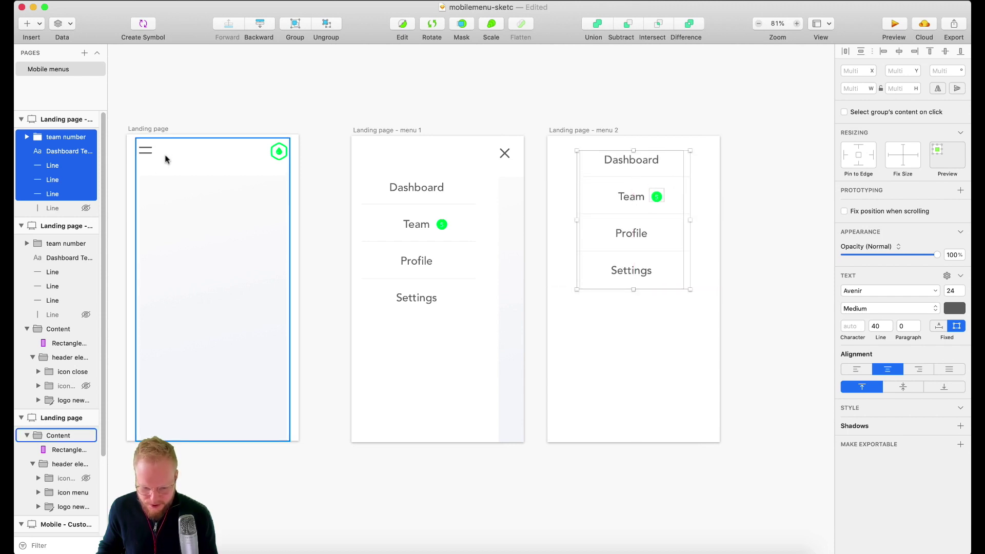
Draw a rounded rectangle over the top of menu 2 with a white #FFFFFF fill.
left_click(27, 23)
mouse_move(53, 40)
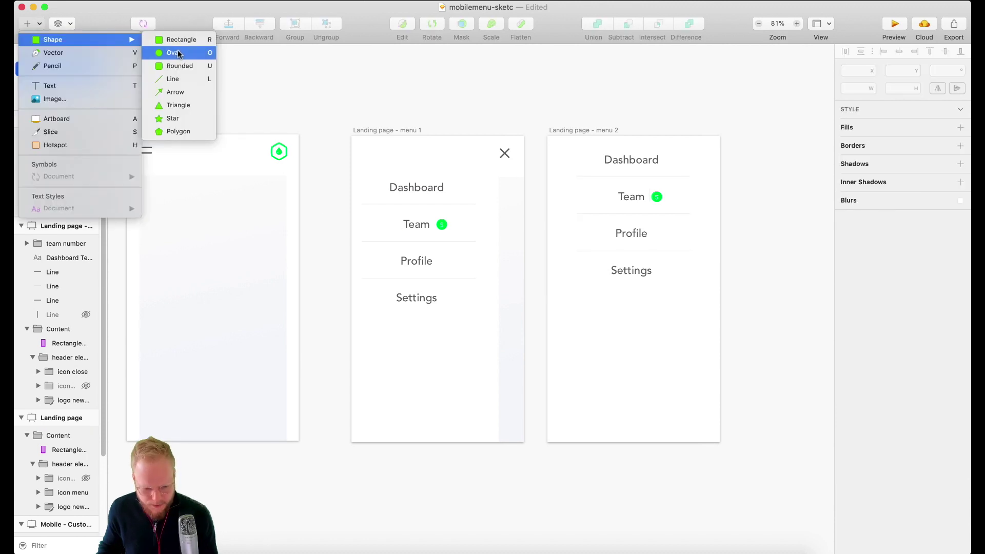
left_click(180, 65)
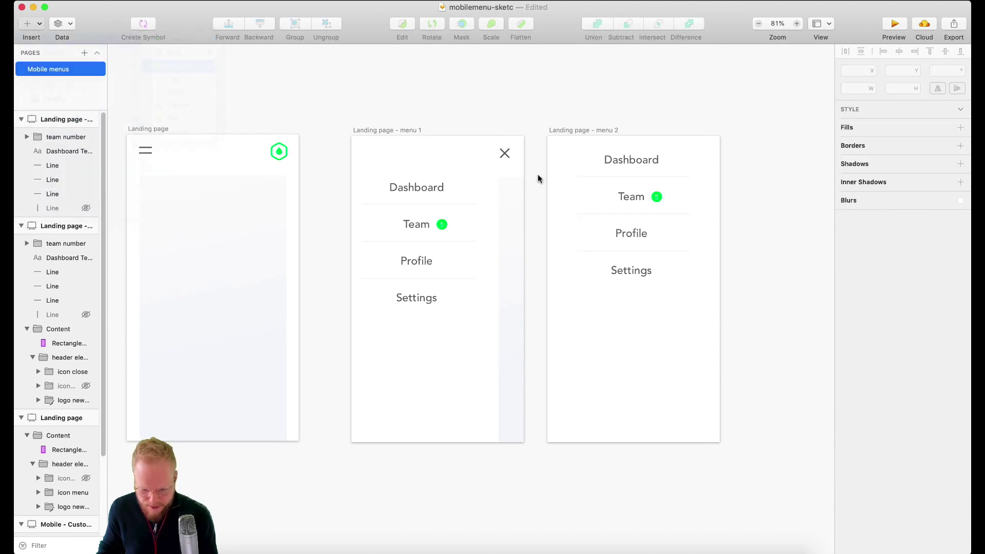
left_click_drag(553, 143, 714, 293)
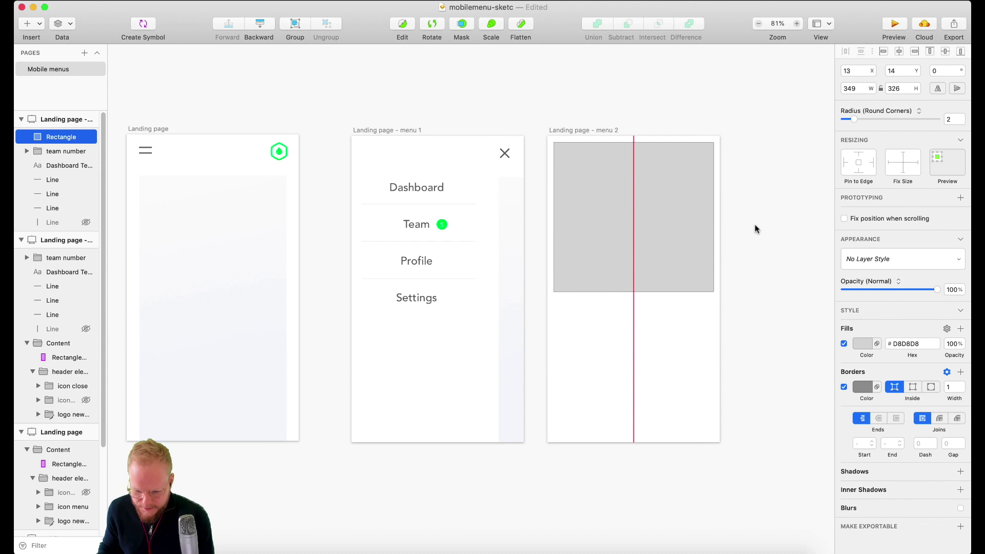
left_click(863, 343)
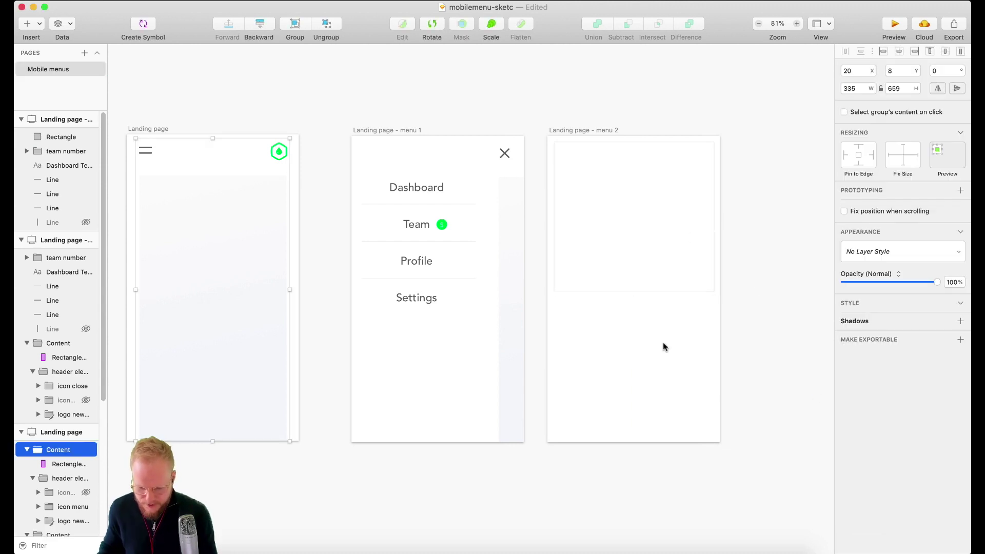
Copy the Landing page Content group onto menu 2 and hide it.
left_click_drag(228, 297, 629, 292)
right_click(666, 320)
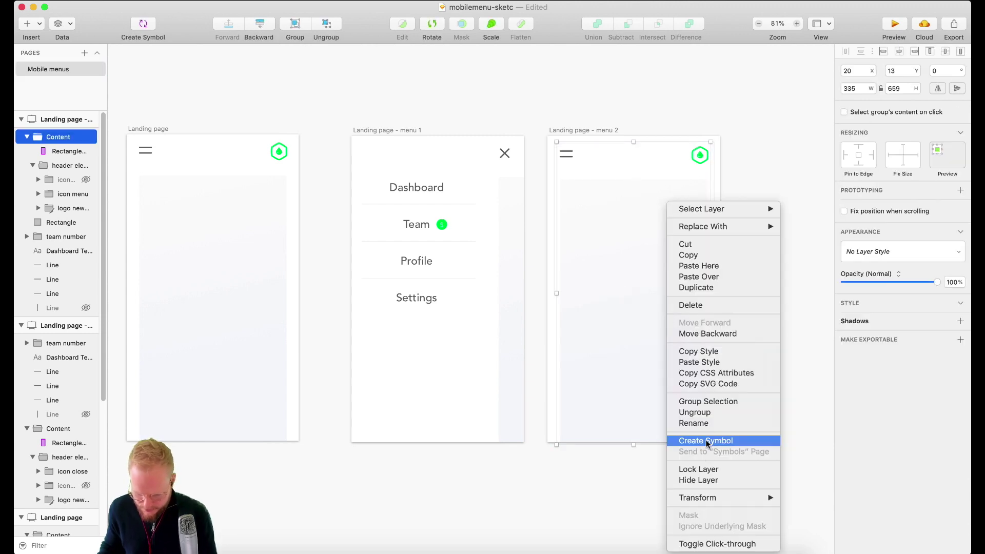
left_click(698, 480)
scroll(683, 220, "down", 2)
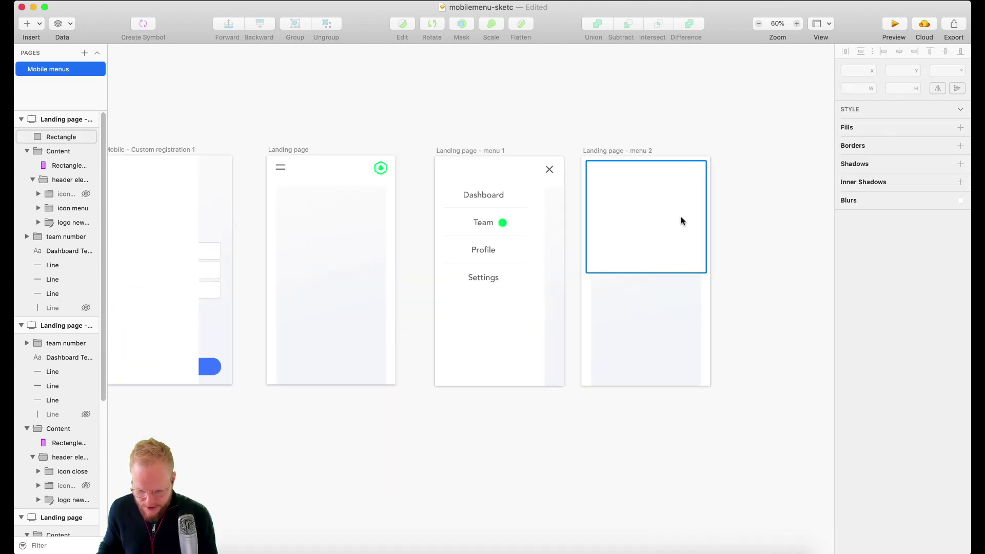
scroll(682, 219, "up", 3)
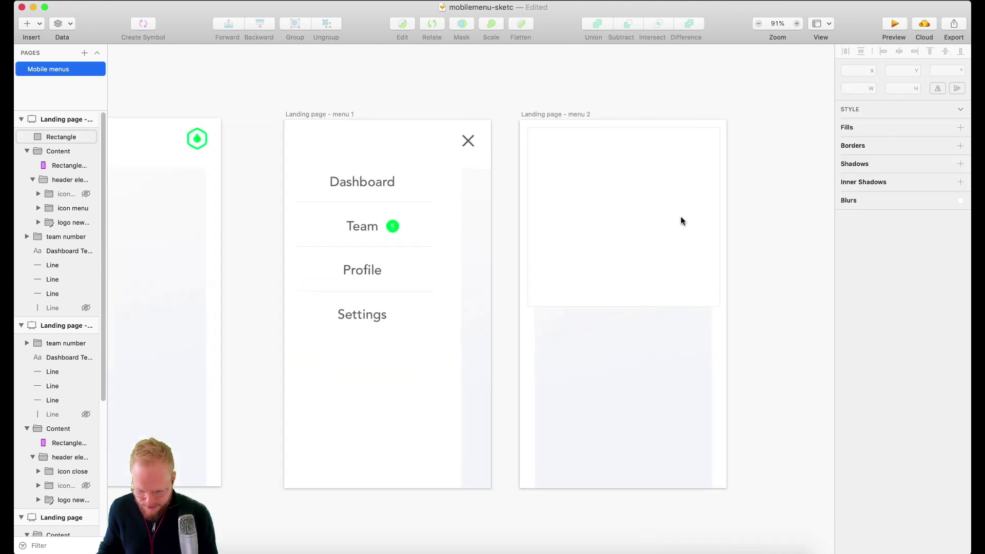
Move the white rectangle behind the menu items in the layer order.
left_click(636, 205)
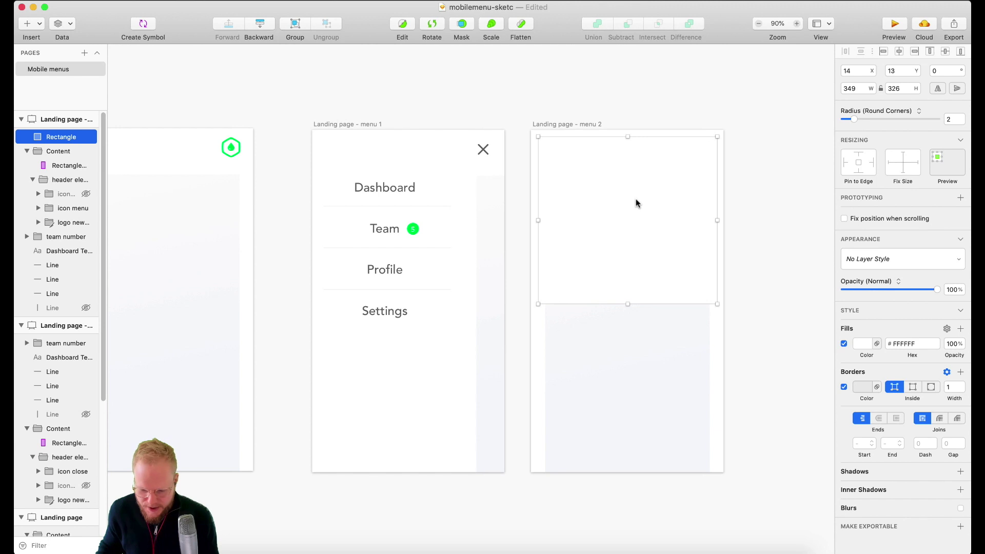
scroll(648, 216, "left", 3)
scroll(687, 221, "left", 5)
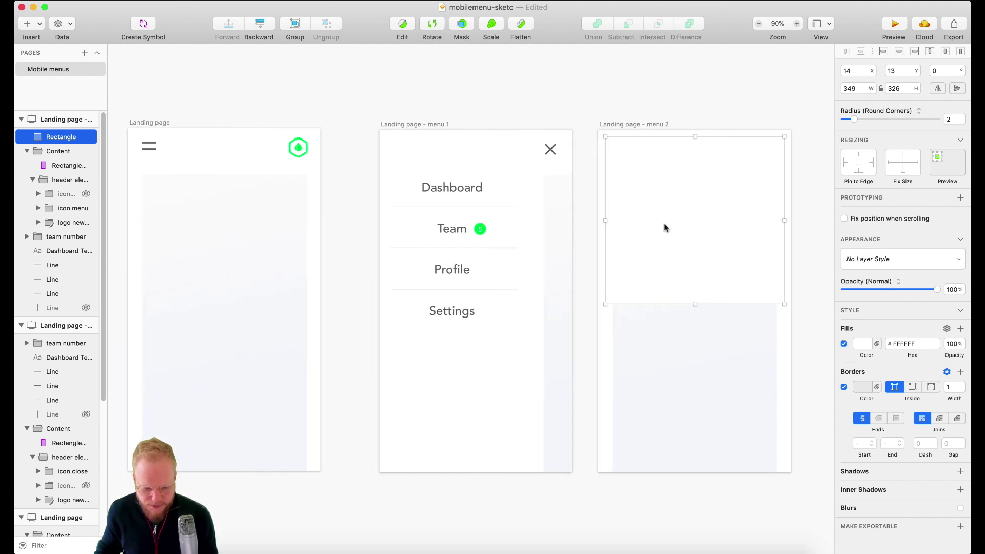
left_click_drag(61, 136, 60, 298)
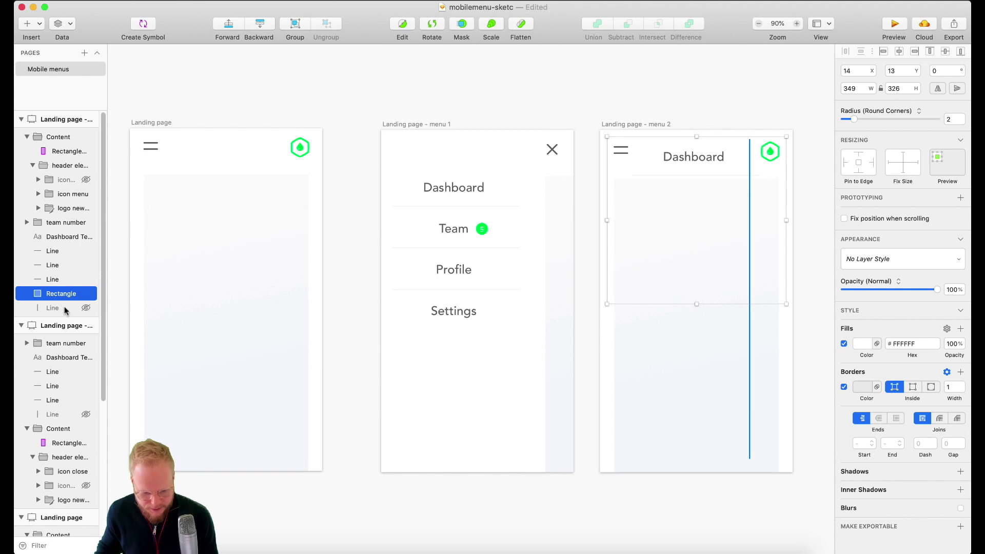
Move the team number, Dashboard text and three divider lines to the top of menu 2's layers.
left_click(58, 237, "super")
left_click(61, 222, "super")
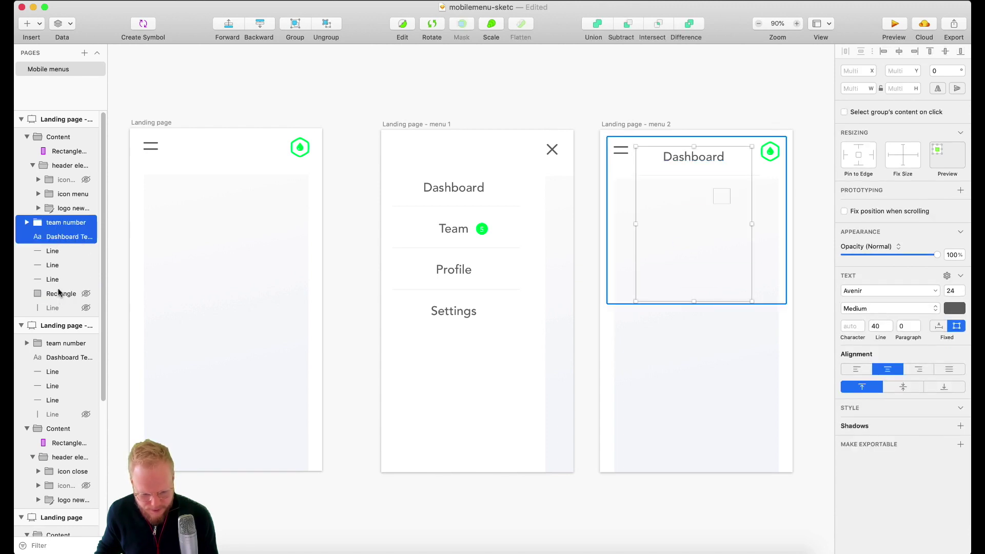
left_click_drag(60, 295, 52, 131)
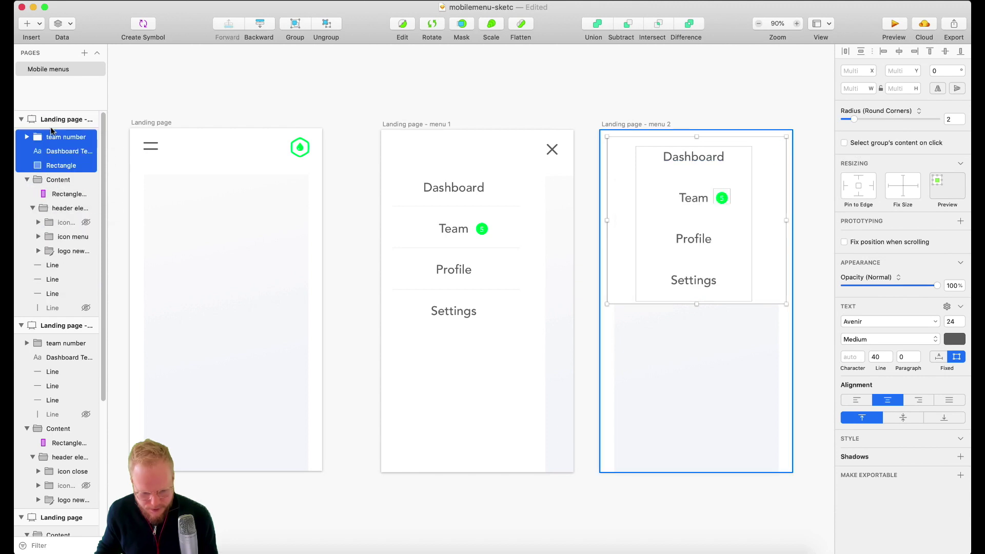
left_click(635, 81)
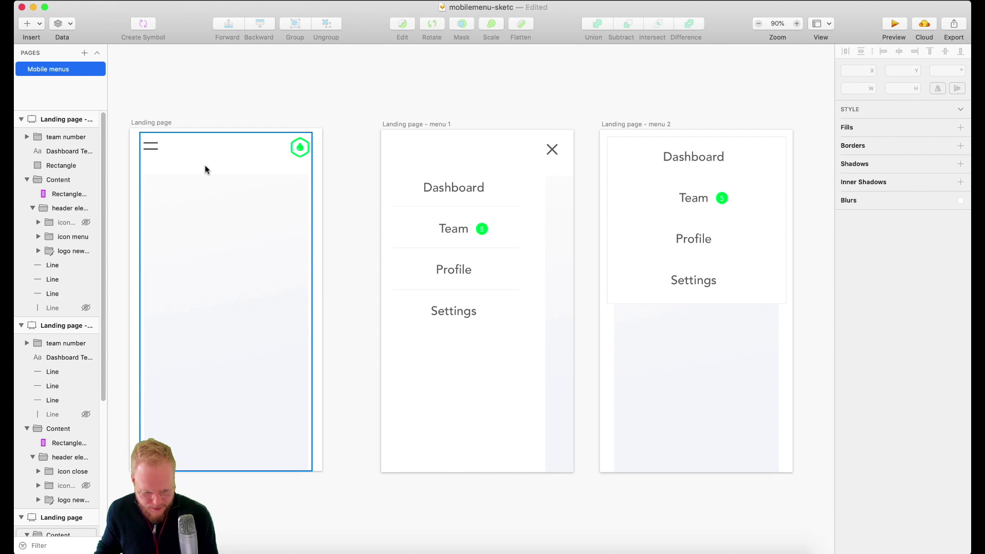
left_click(52, 266)
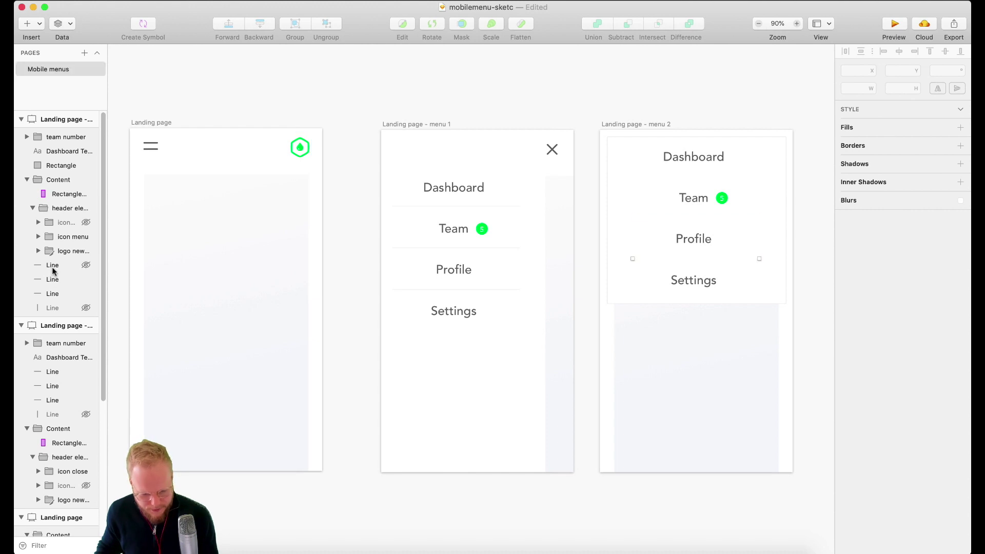
left_click(55, 293, "shift")
left_click_drag(55, 294, 61, 136)
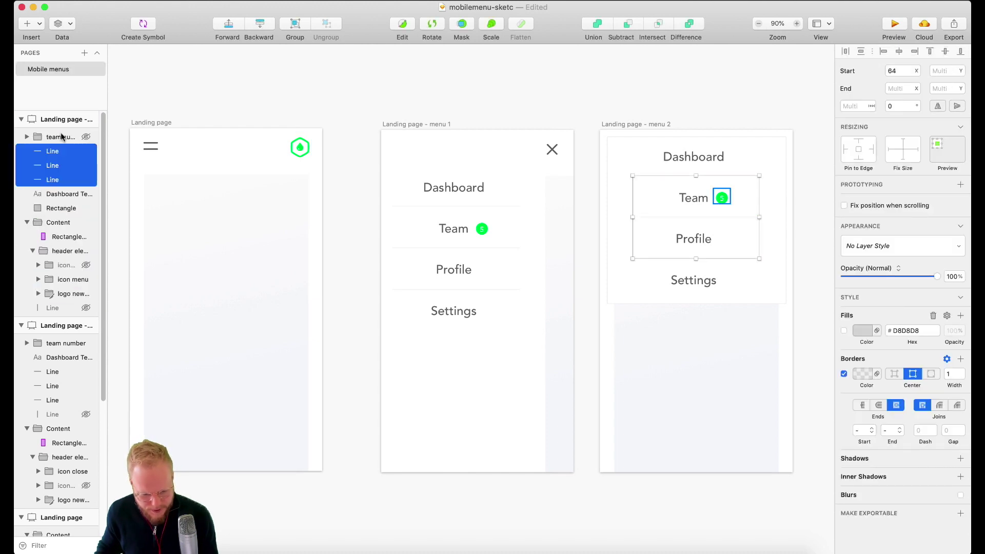
Group the six drop-down menu layers and name the group 'menu popup'.
left_click(60, 137)
left_click(57, 207, "shift")
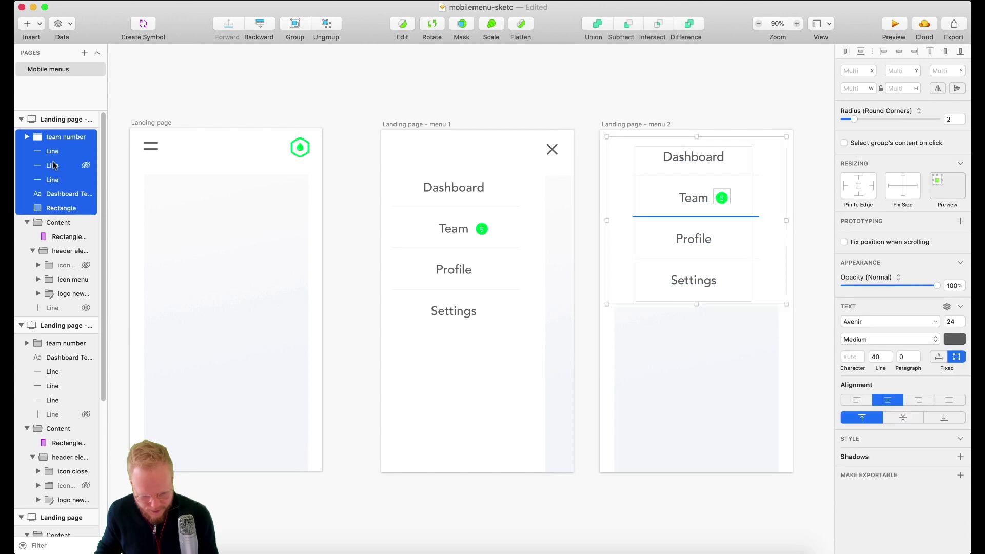
key("super+g")
double_click(59, 137)
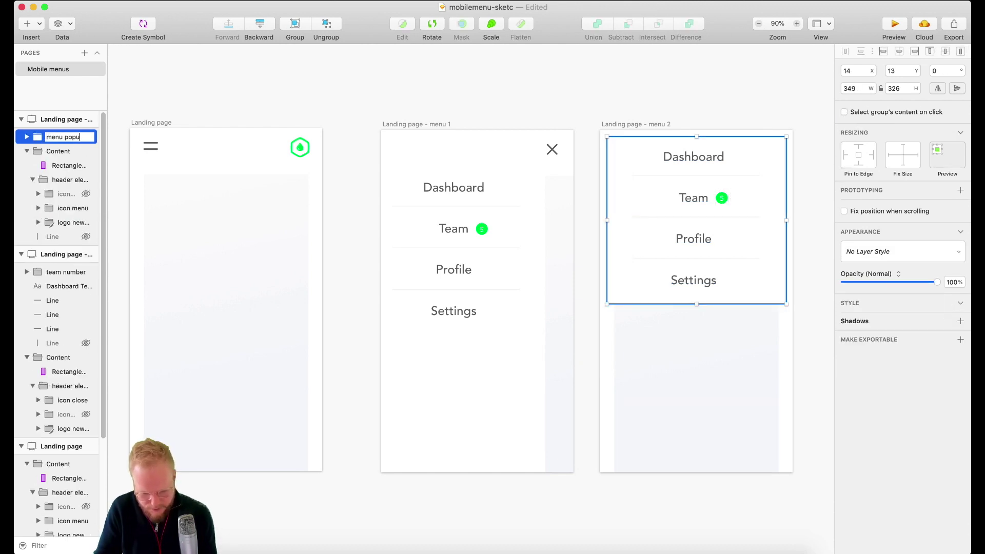
key("Return")
key("Escape")
scroll(653, 125, "right", 2)
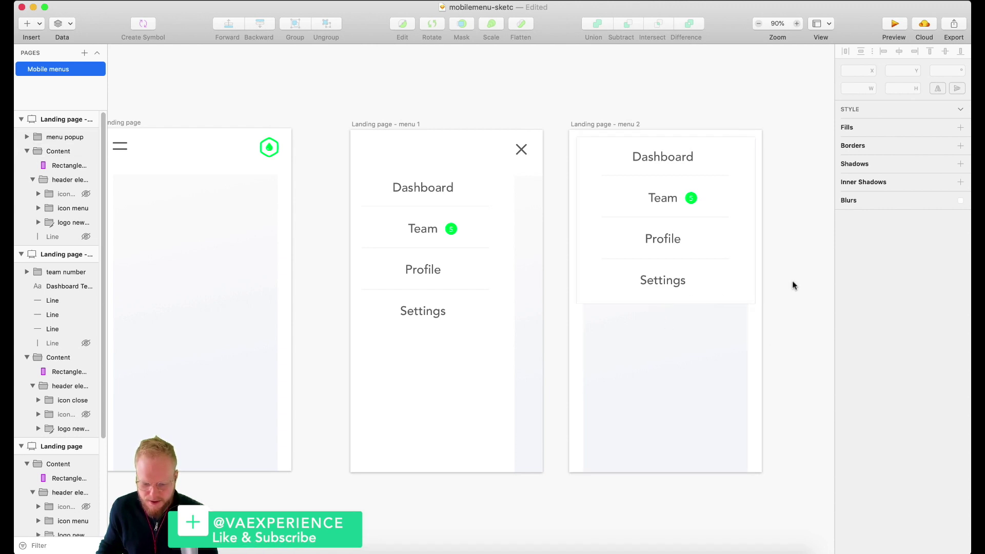
scroll(790, 281, "left", 3)
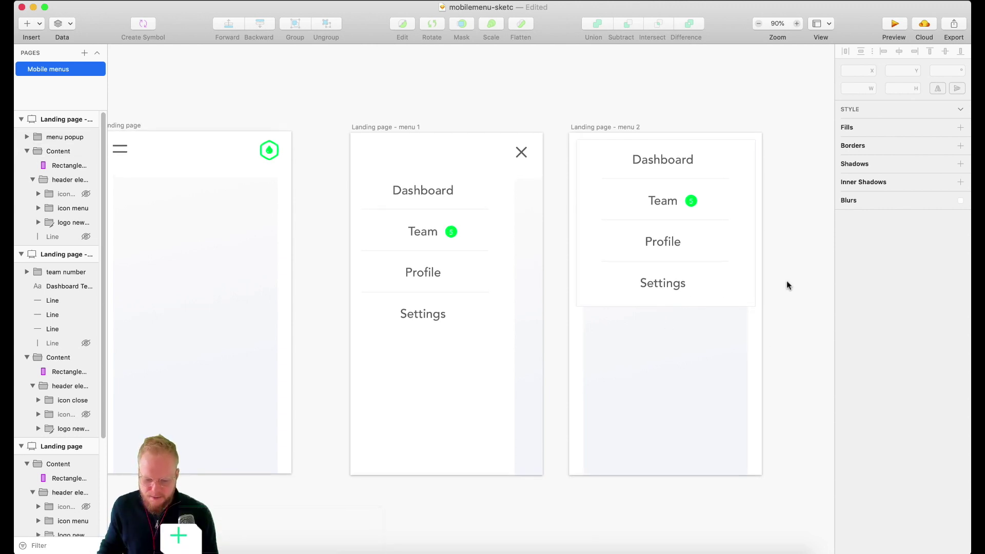
scroll(795, 307, "left", 1)
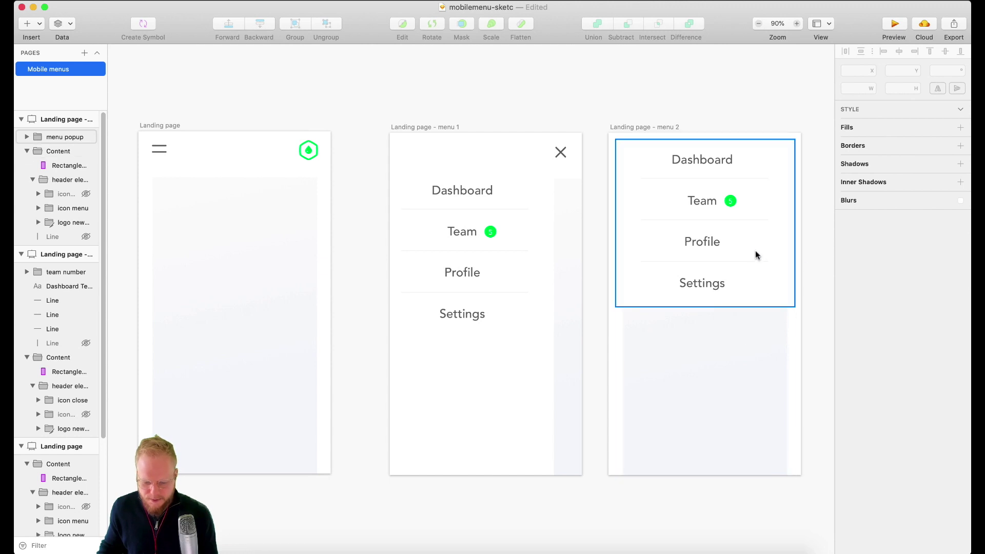
scroll(713, 118, "right", 3)
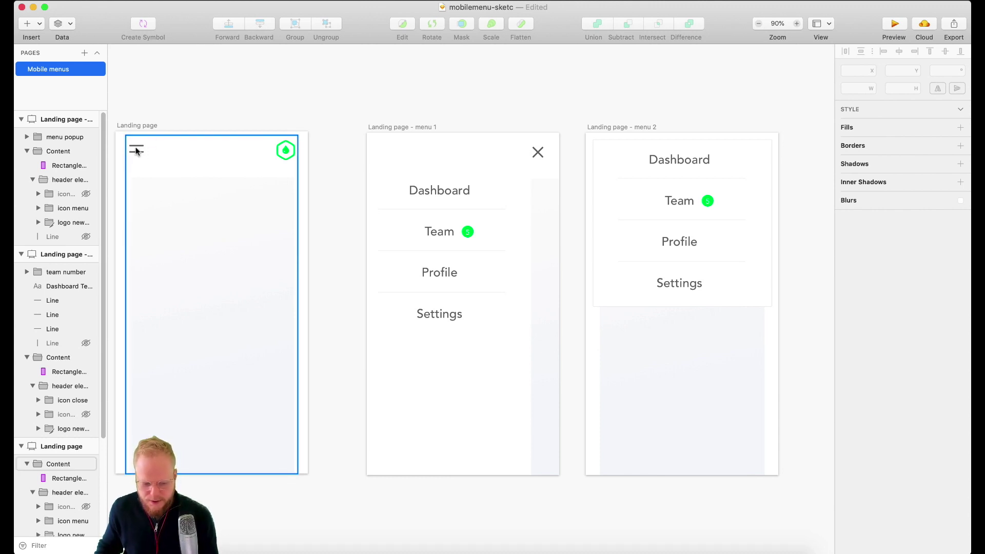
scroll(747, 101, "right", 5)
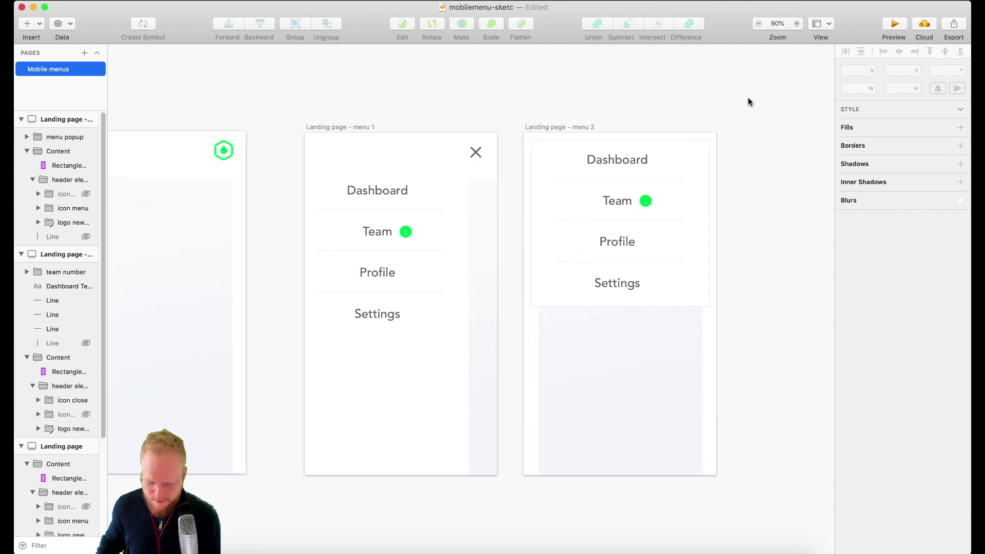
Add a pale grey drop shadow to the menu popup's background rectangle.
left_click(690, 281)
double_click(696, 289)
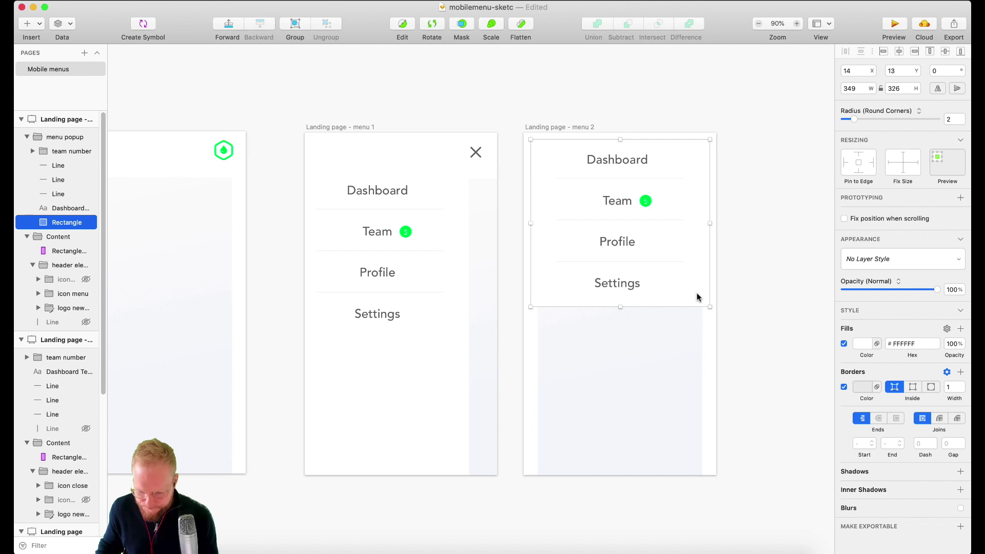
left_click(854, 472)
left_click(863, 480)
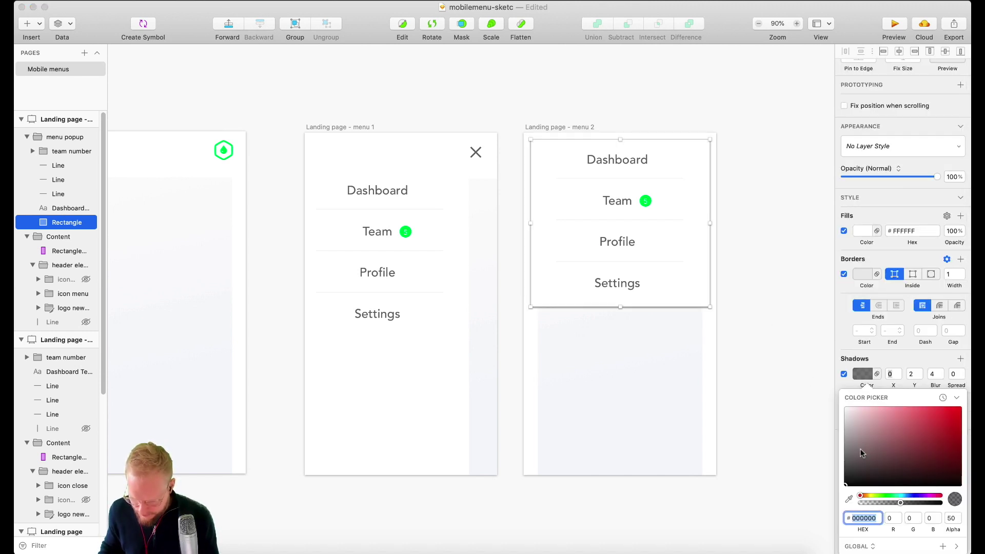
left_click_drag(862, 453, 836, 433)
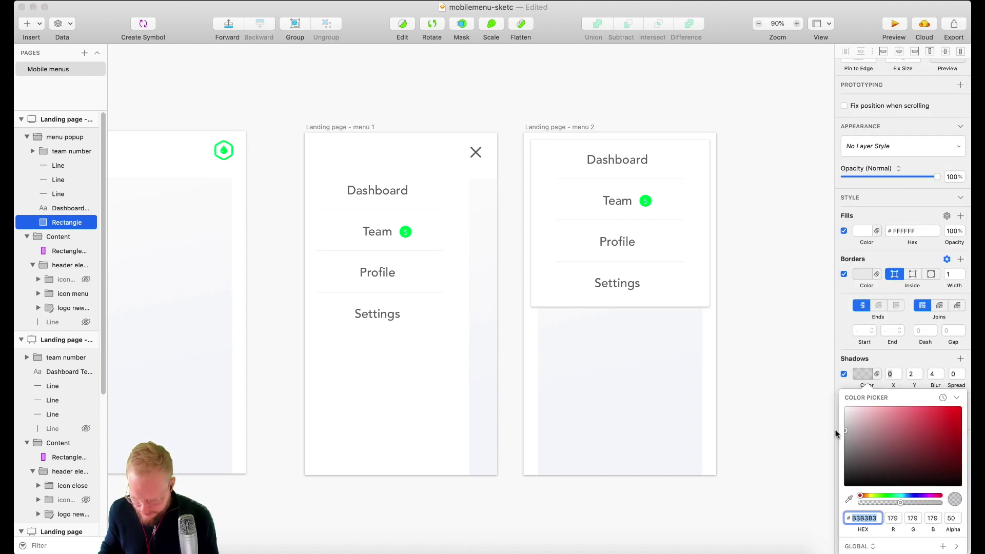
left_click(839, 392)
Set the shadow's Y offset to 10 and blur to 10, lightening its colour further.
left_click(893, 486)
key("Tab")
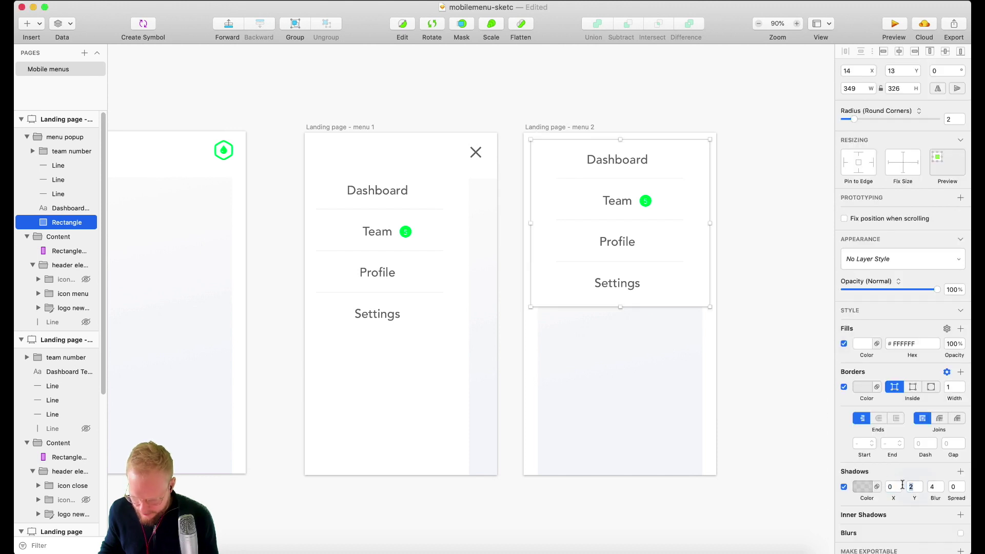
type("10")
key("Return")
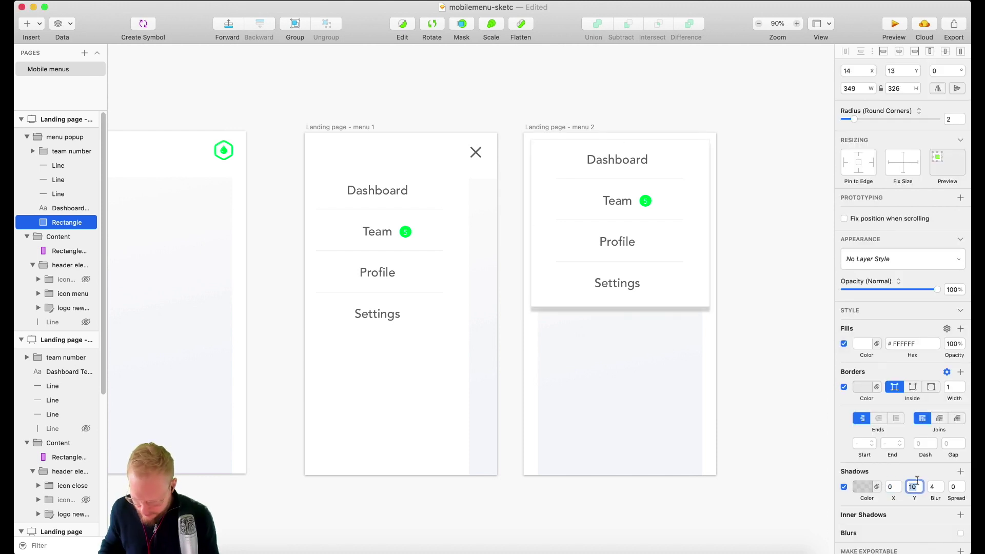
key("Tab")
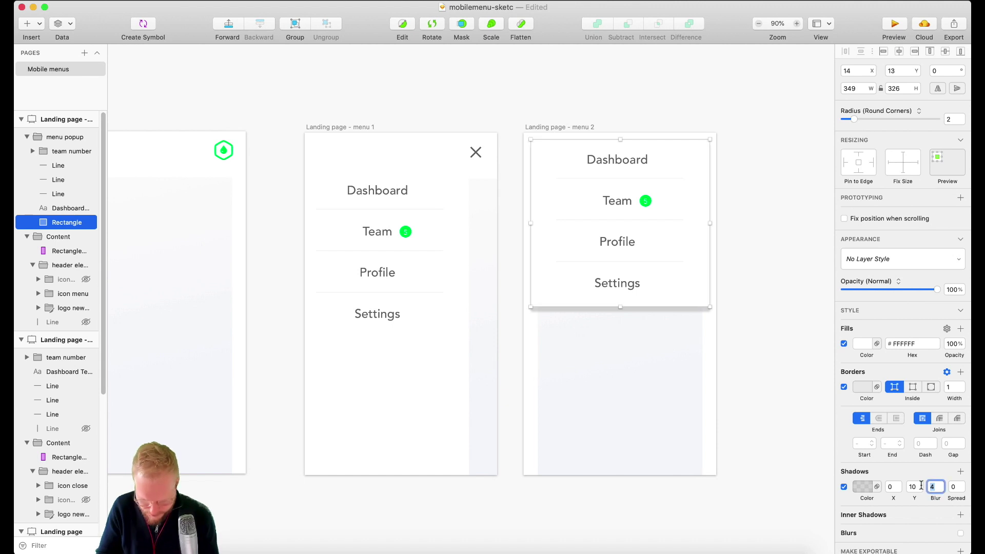
key("Return")
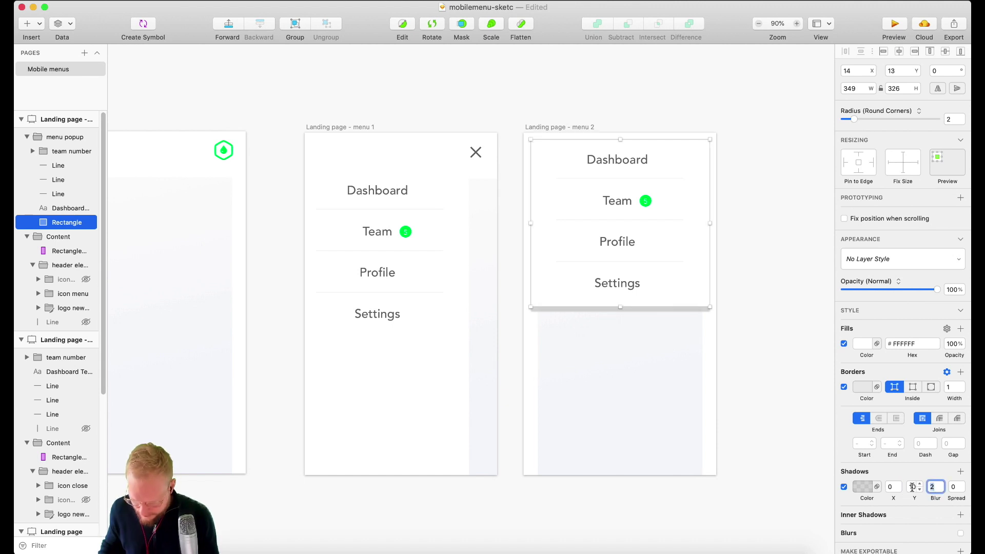
type("10")
left_click(863, 487)
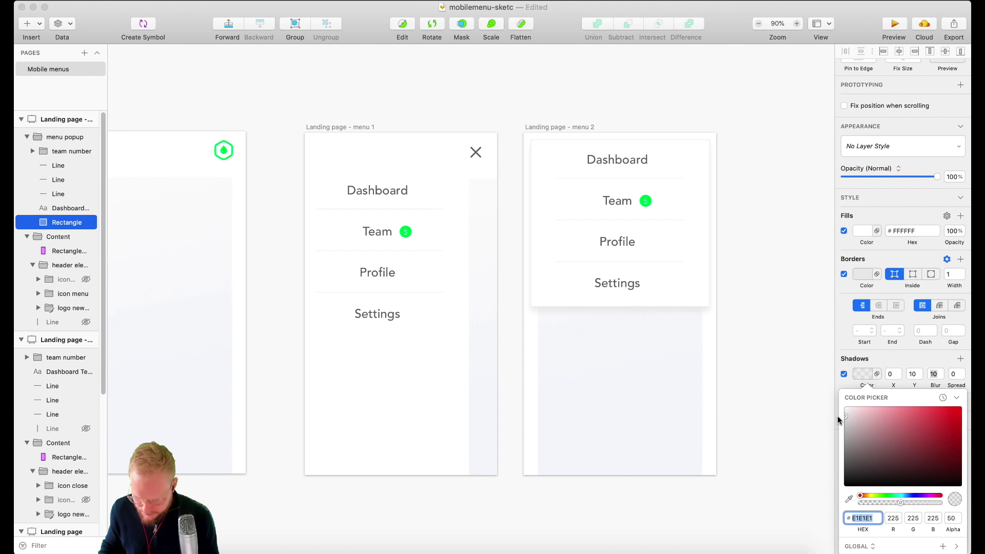
left_click(799, 249)
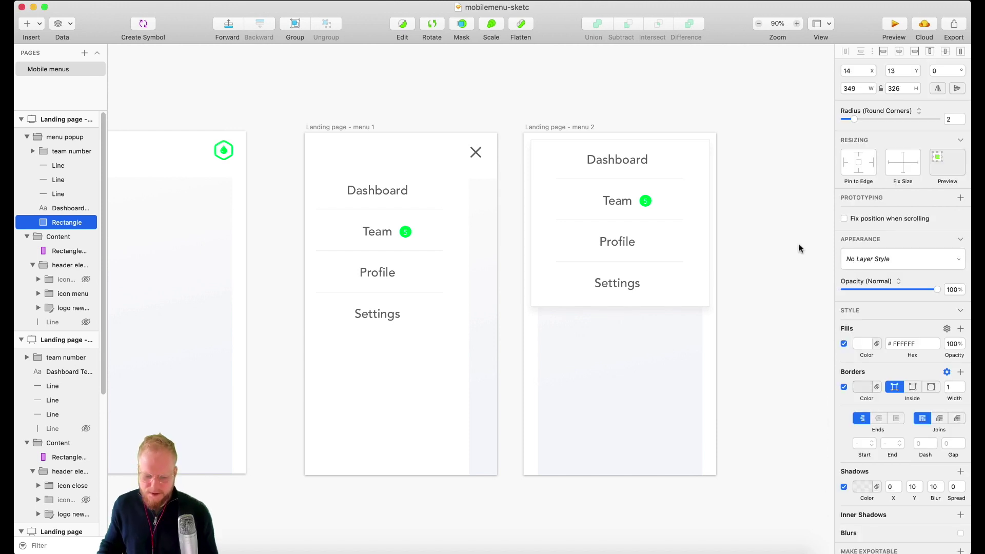
scroll(799, 248, "right", 5)
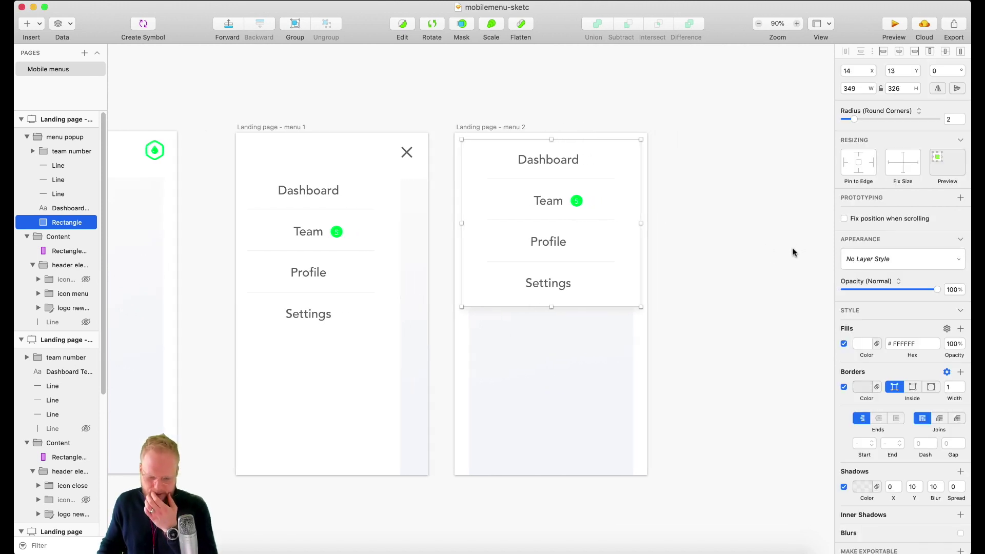
left_click(792, 252)
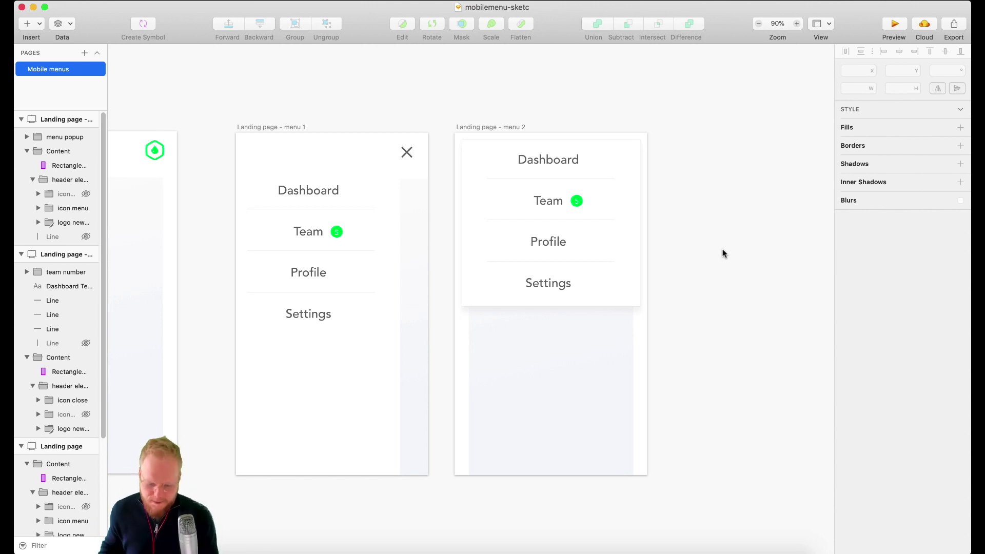
Duplicate the menu 2 artboard to its right as menu 3.
scroll(722, 253, "right", 2)
left_click(475, 130)
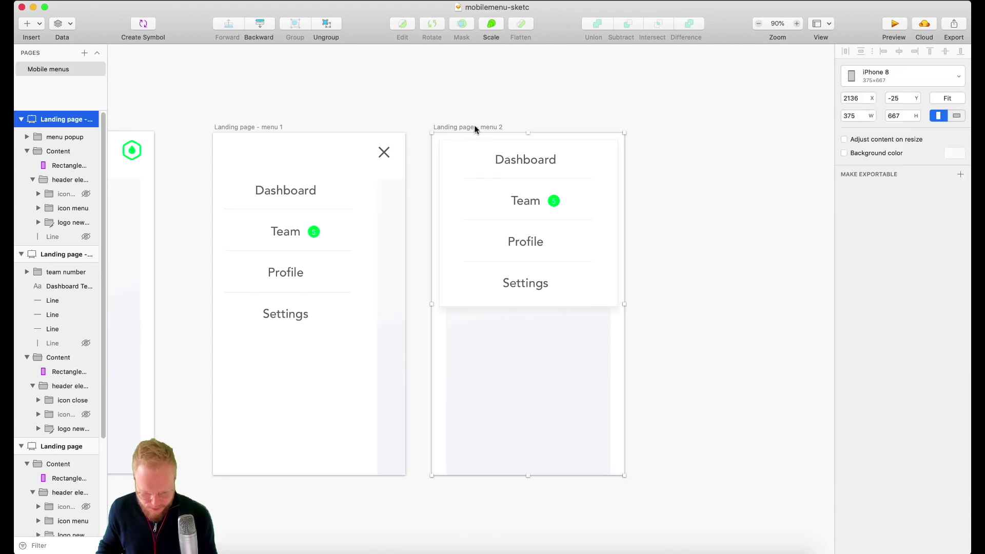
left_click_drag(476, 129, 685, 125)
Delete the copied drop-down menu and the hamburger icon from menu 3.
scroll(708, 205, "right", 5)
left_click(715, 195)
key("Delete")
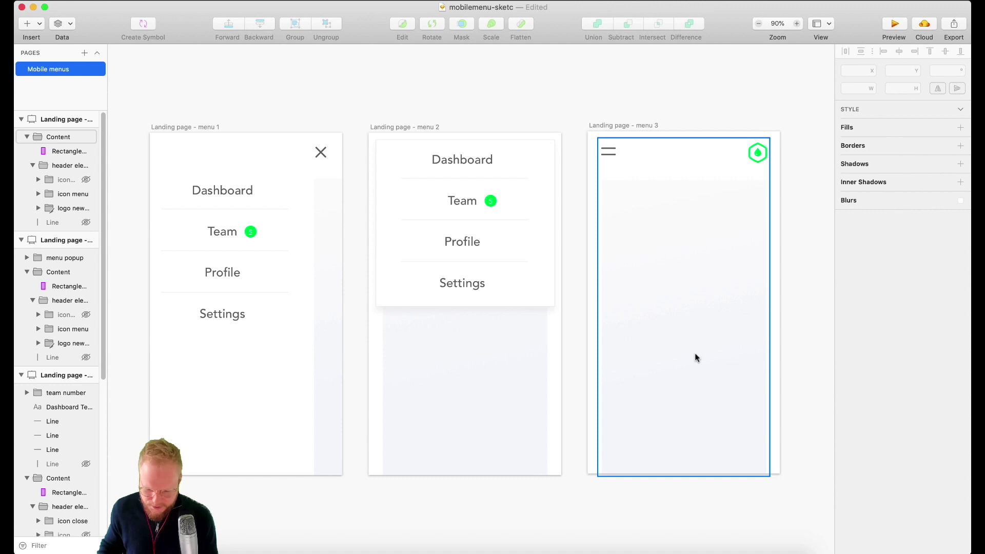
left_click(715, 489)
scroll(719, 487, "up", 3)
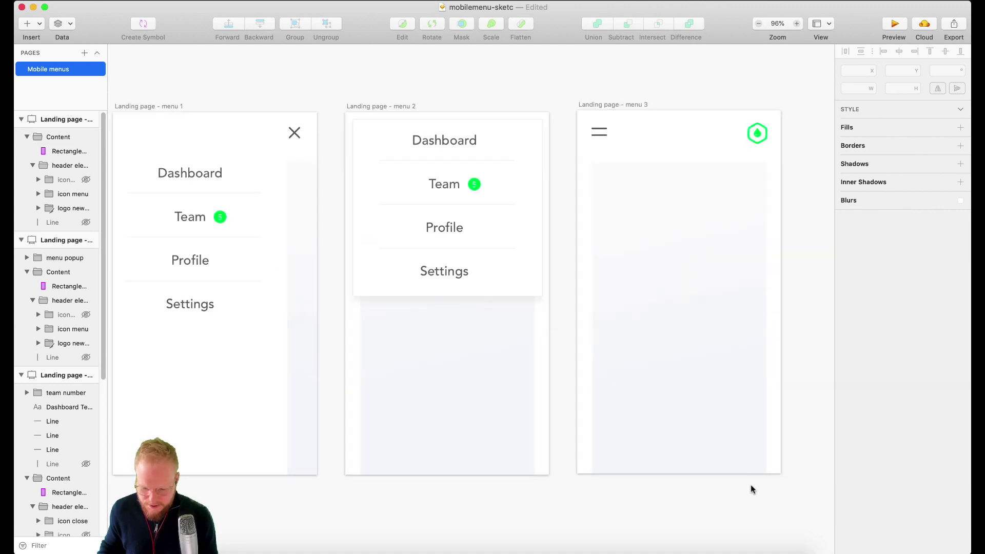
left_click(599, 132)
key("Delete")
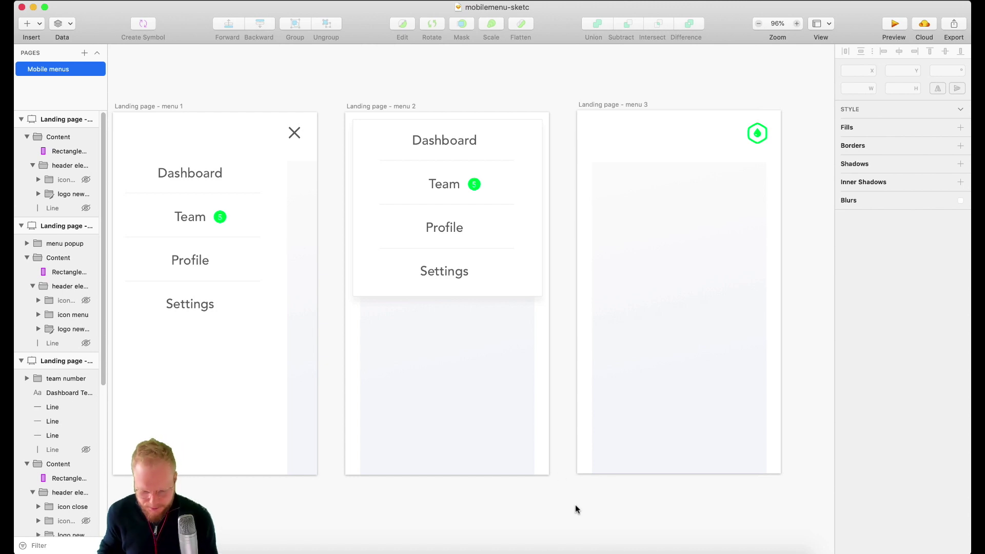
left_click(28, 23)
Draw a small circle near menu 3's bottom-left corner.
mouse_move(63, 39)
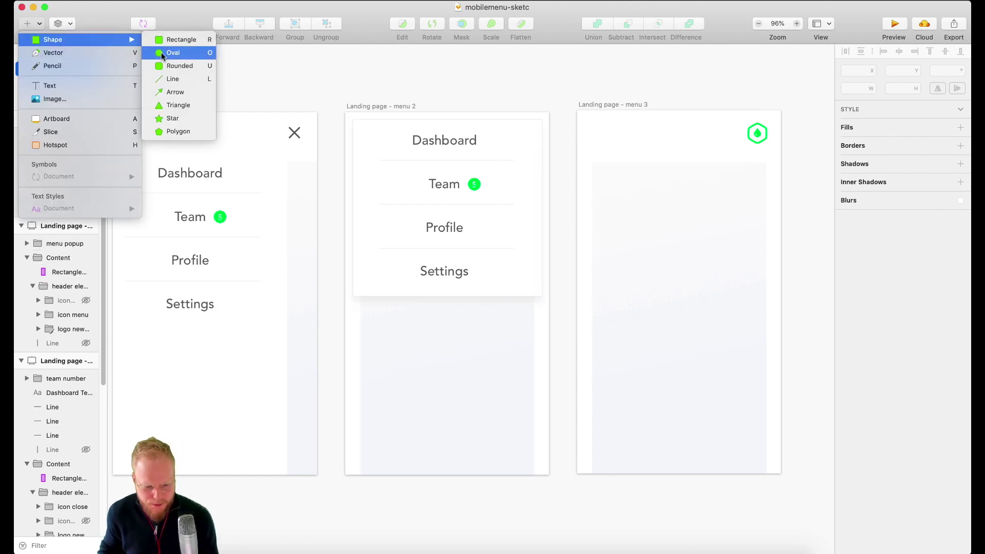
left_click(175, 53)
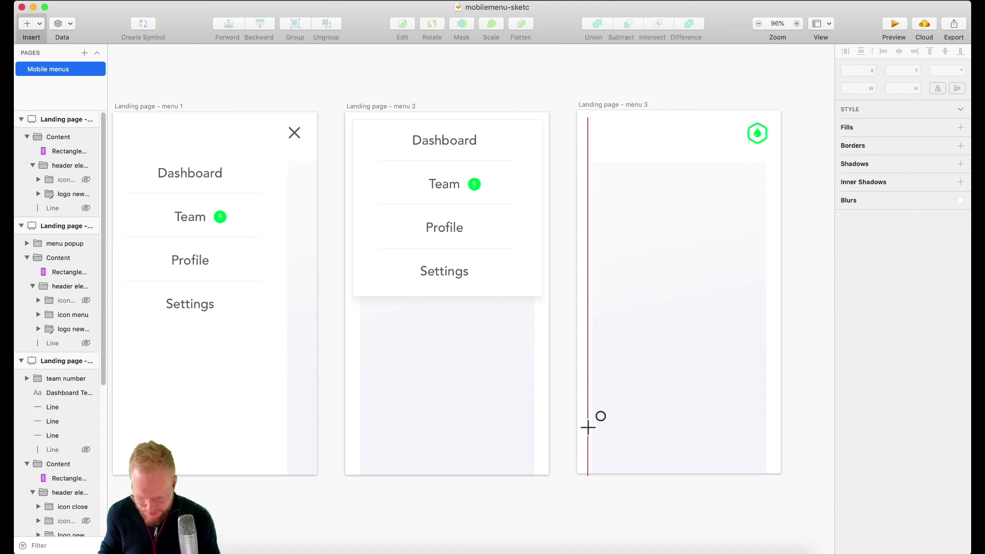
mouse_move(590, 428)
left_mouse_down()
mouse_move(625, 458)
mouse_move(610, 450)
mouse_move(759, 449)
mouse_move(610, 454)
mouse_move(620, 431)
left_mouse_up()
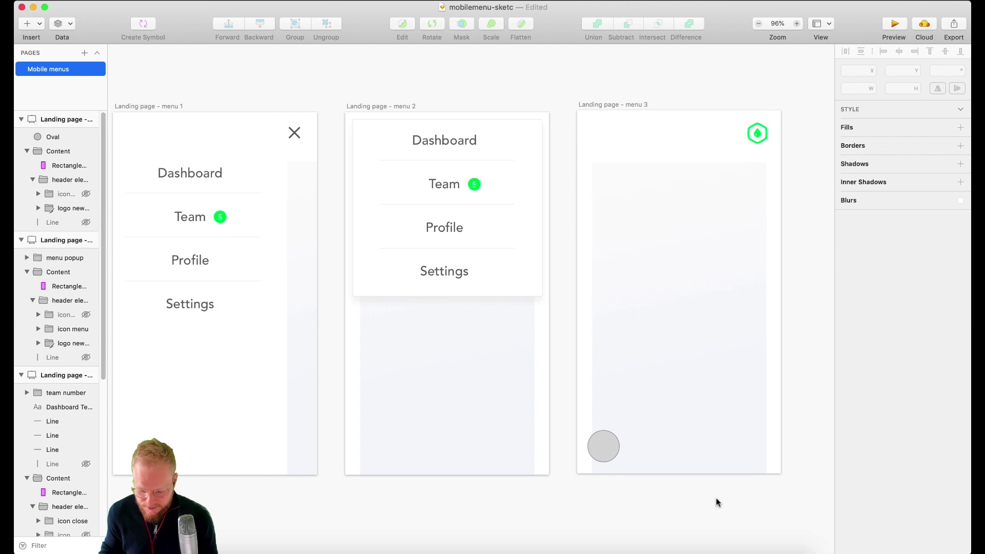
Copy the popup rectangle's white-and-shadow style and paste it onto the circle.
scroll(716, 501, "up", 3)
left_click(461, 224)
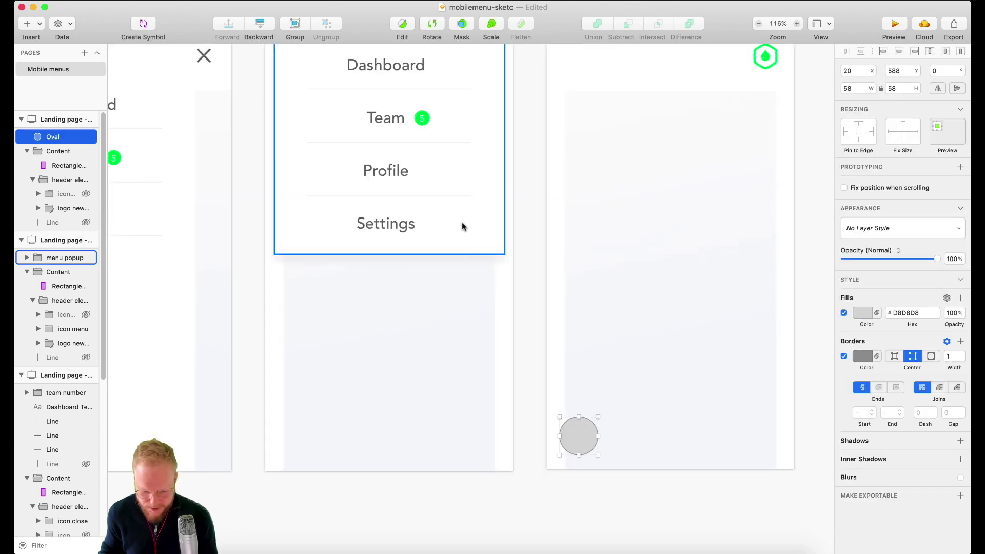
double_click(494, 227)
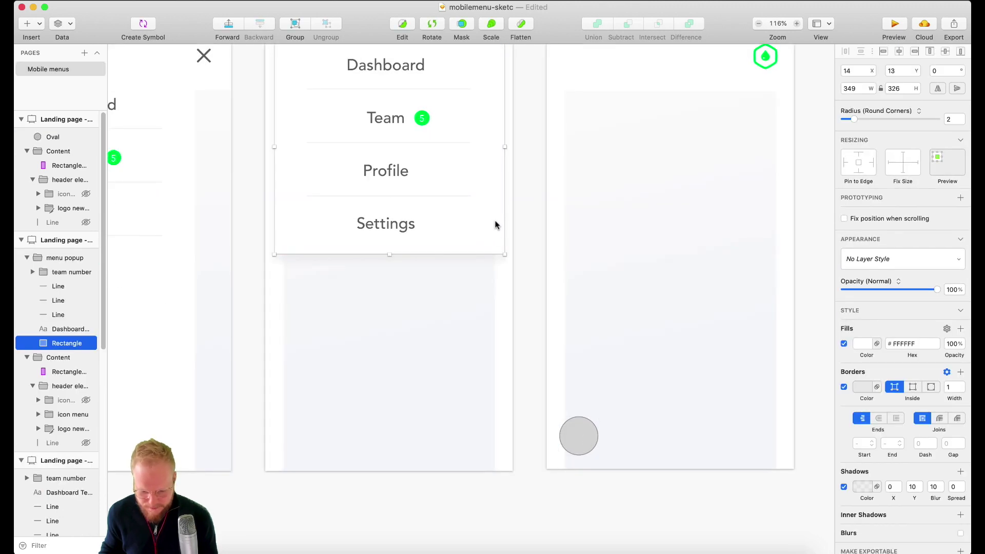
right_click(496, 224)
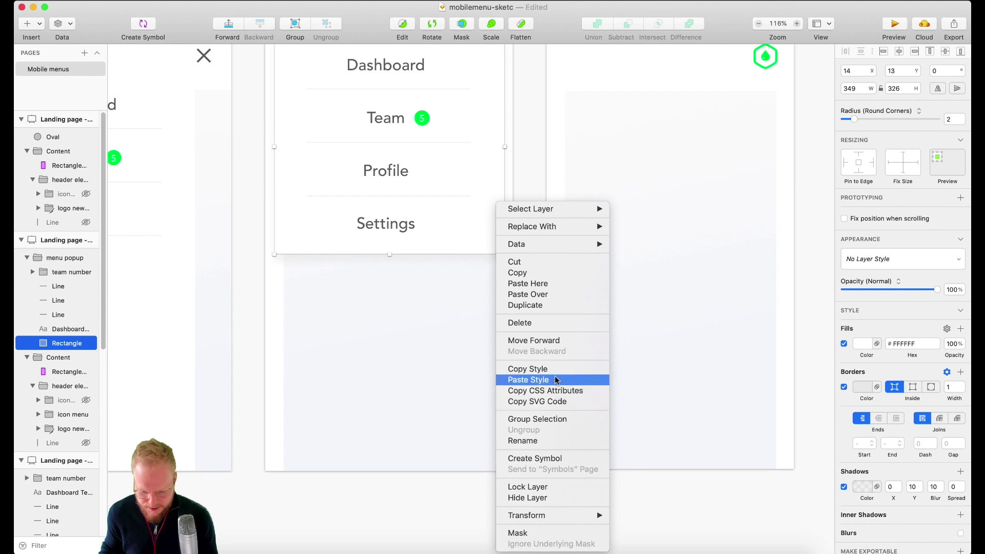
left_click(534, 369)
left_click(584, 432)
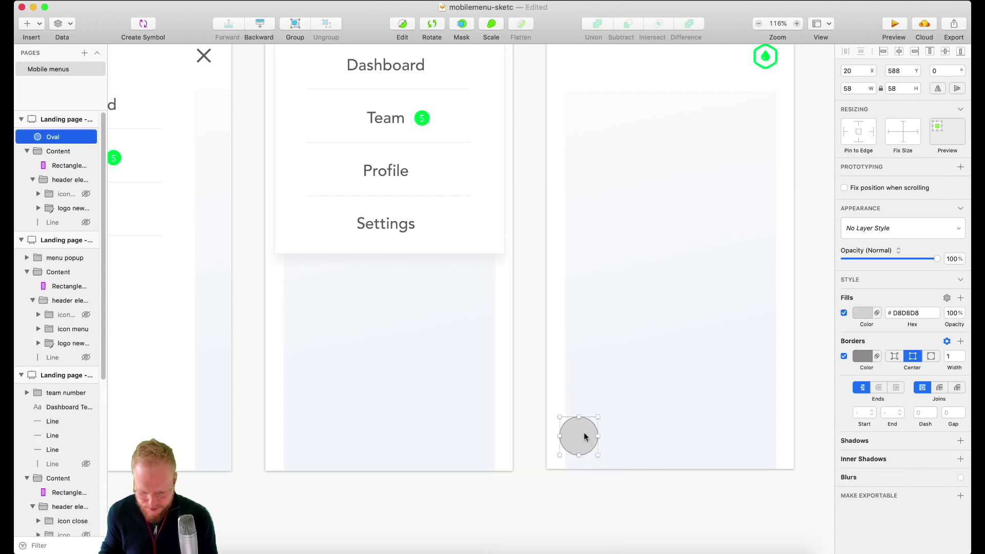
right_click(584, 433)
left_click(634, 380)
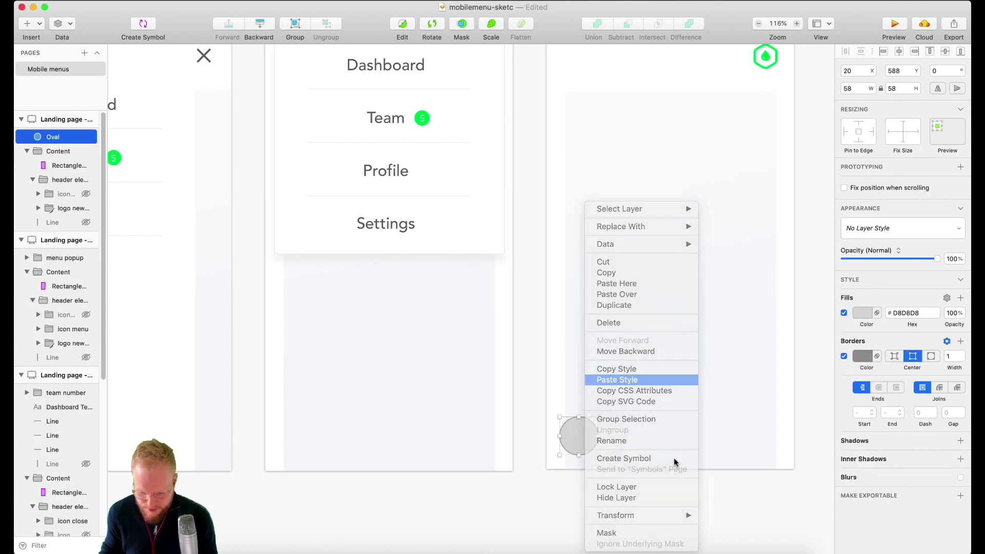
left_click(699, 505)
Select the hamburger icon inside the landing page header to copy it.
scroll(619, 486, "up", 2)
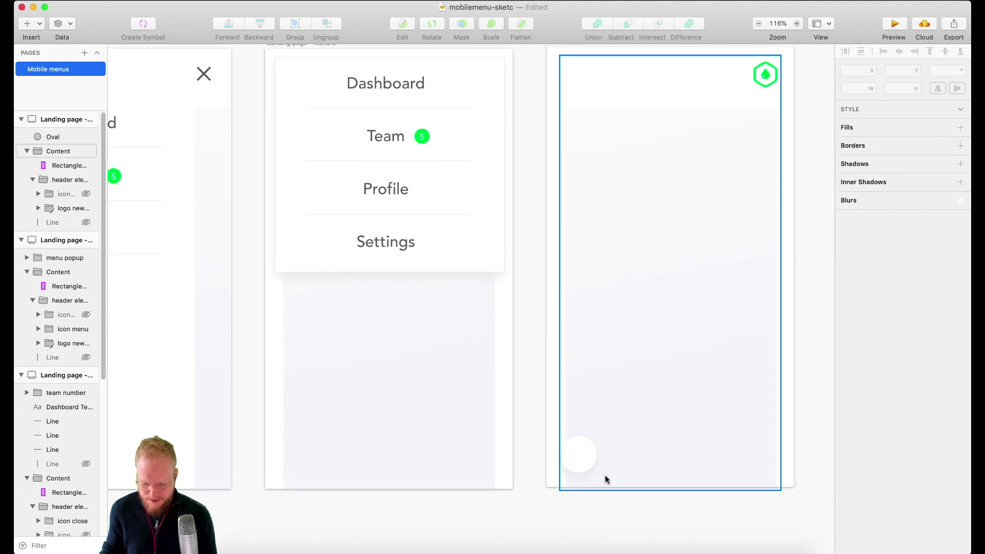
scroll(264, 180, "left", 10)
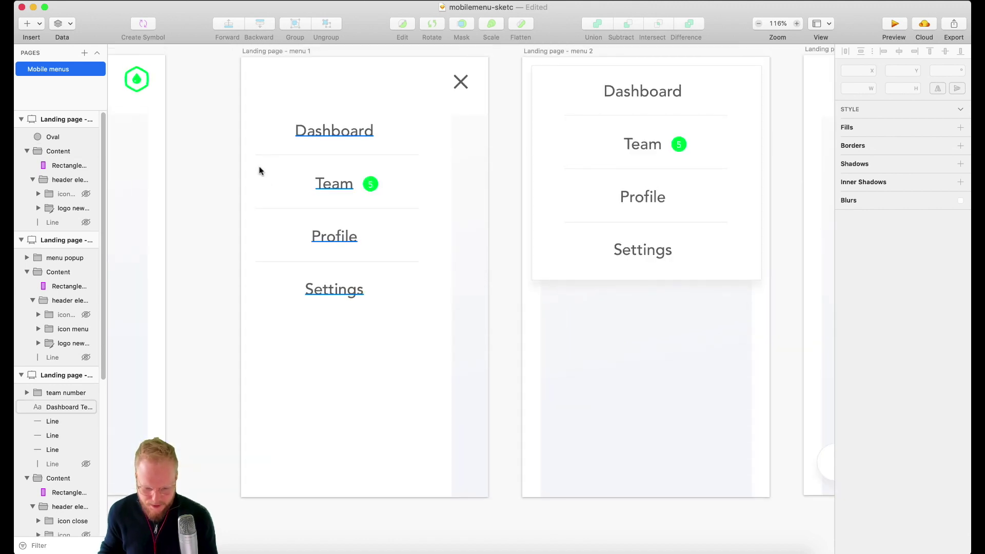
scroll(239, 167, "left", 4)
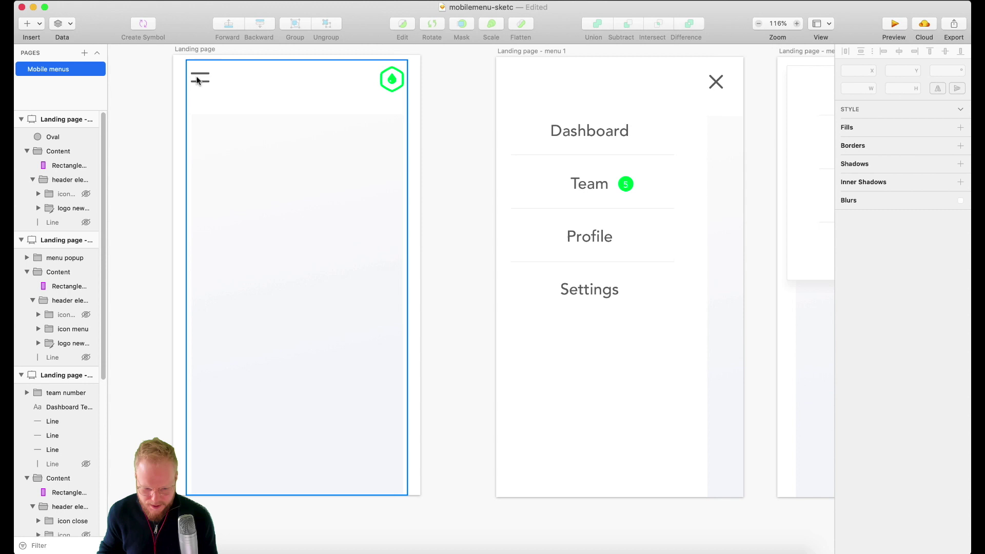
left_click(199, 77)
double_click(199, 76)
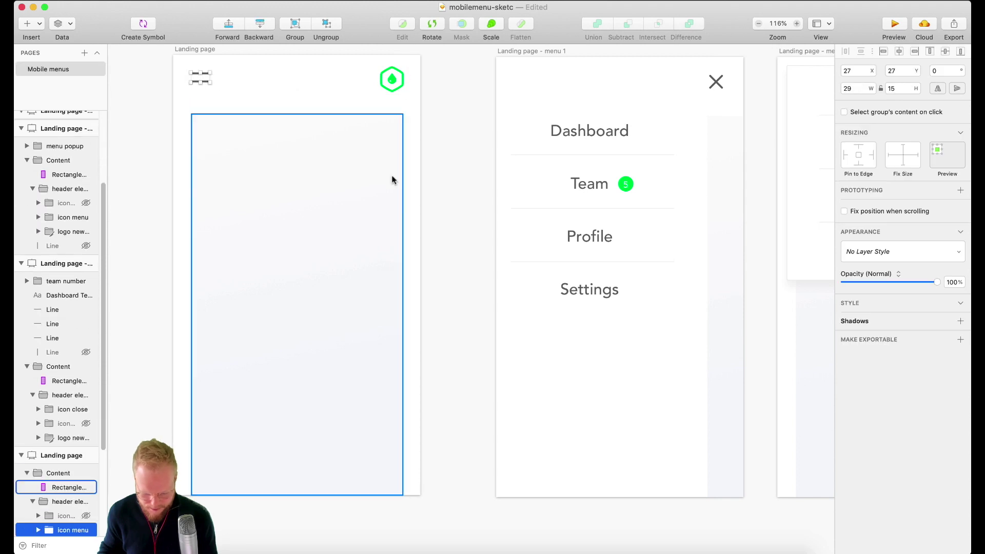
scroll(498, 225, "down", 3)
scroll(518, 235, "right", 5)
scroll(518, 236, "right", 15)
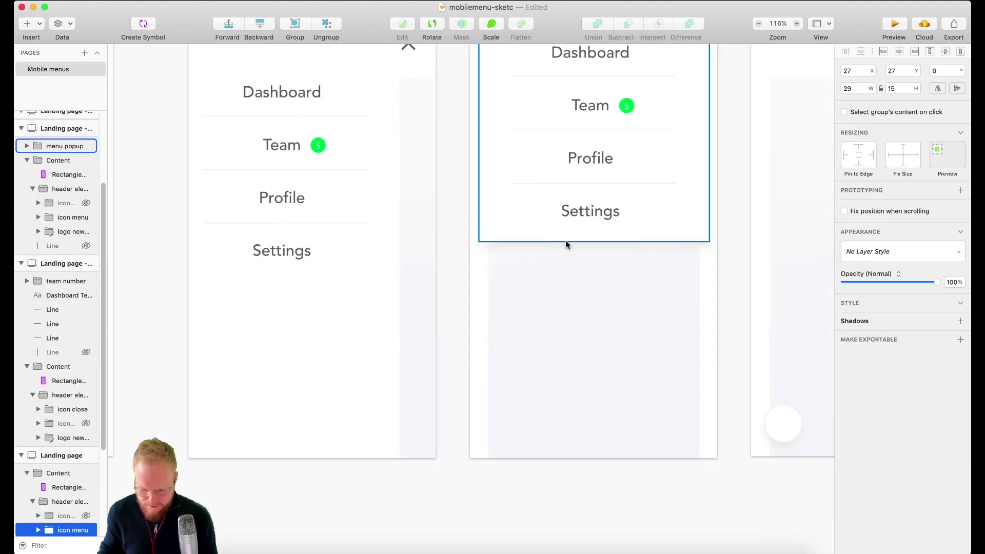
scroll(499, 432, "up", 5)
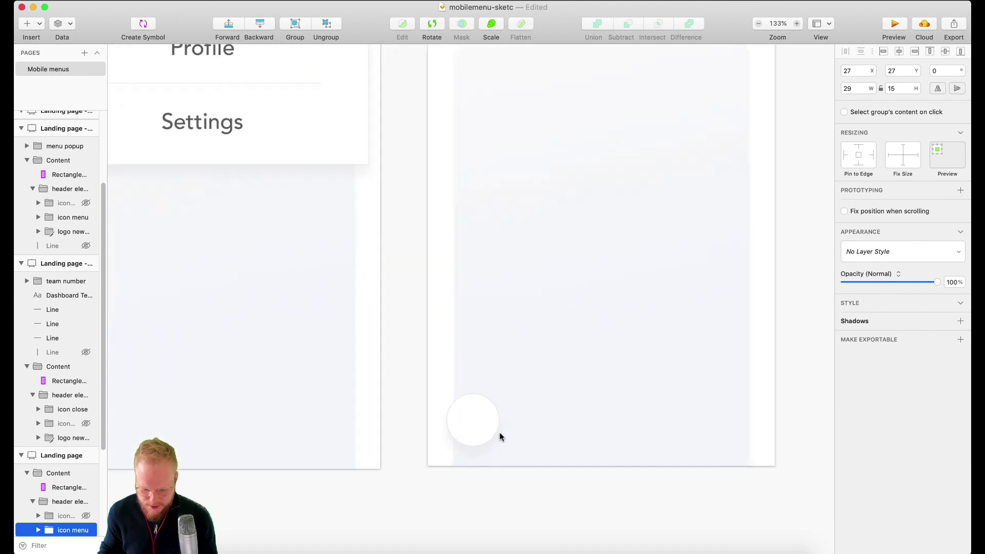
Move the pasted hamburger icon onto the white circle at menu 3's bottom-left.
left_click(483, 424)
left_click(608, 255)
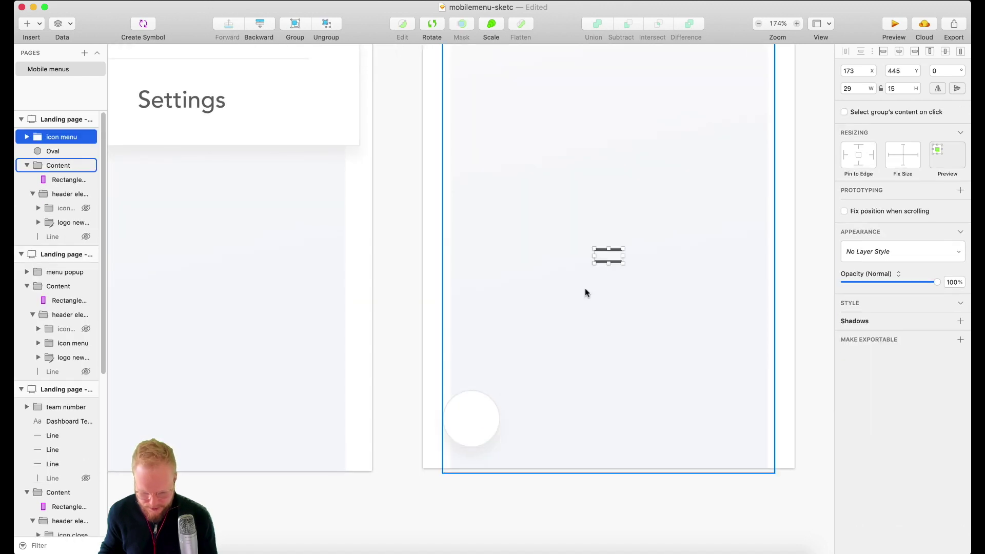
left_click_drag(617, 262, 517, 382)
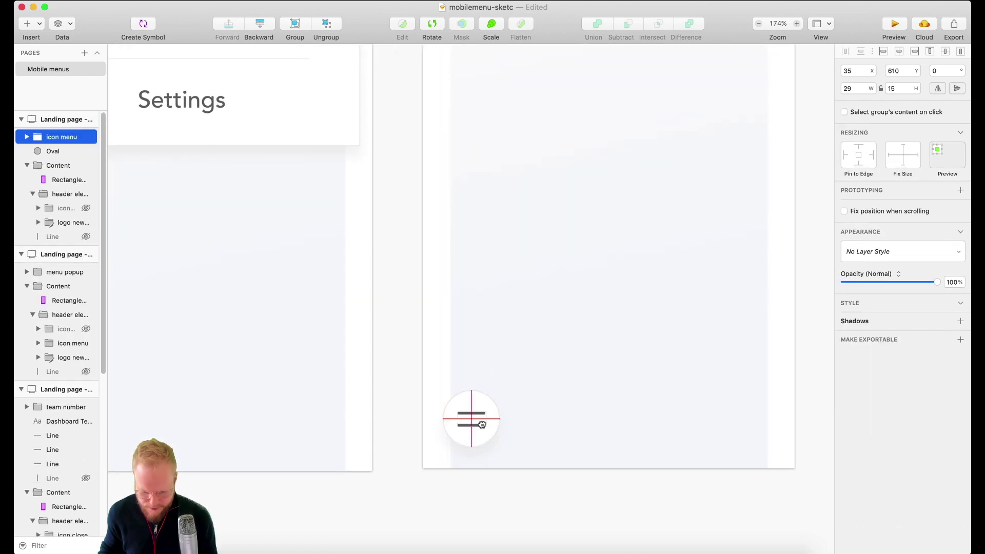
left_click(549, 497)
scroll(613, 495, "down", 8)
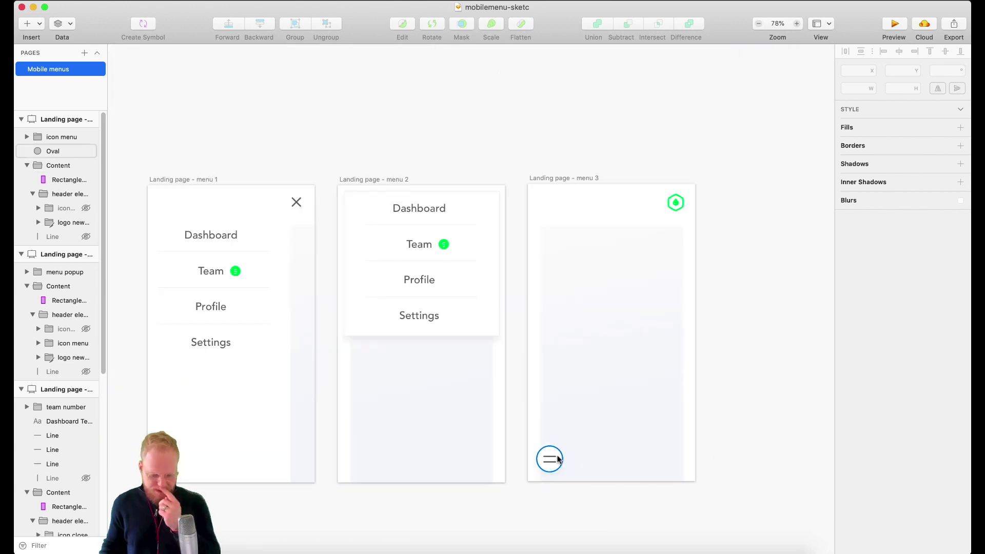
scroll(571, 404, "right", 3)
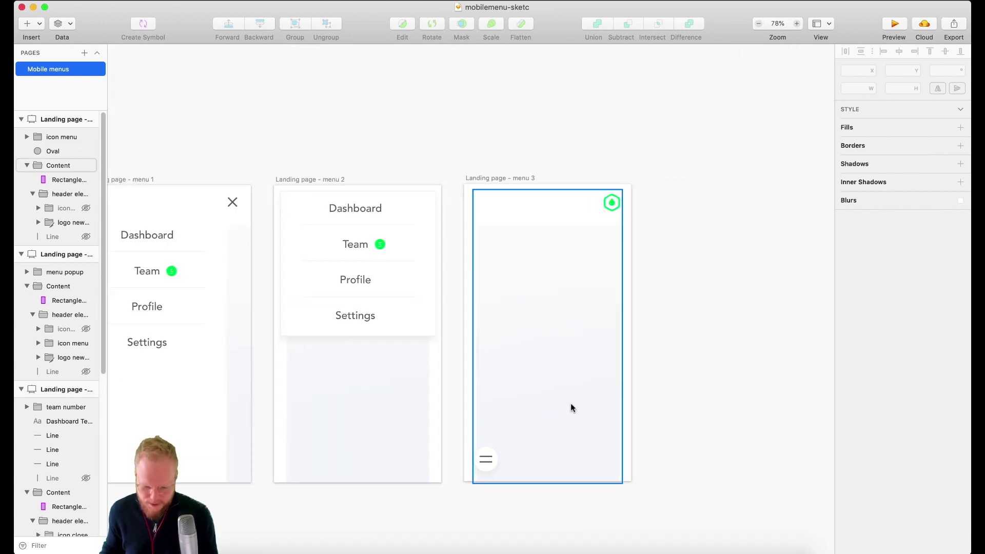
scroll(476, 457, "down", 3)
Duplicate the menu 3 artboard below and rename it 'Landing page - menu 3 - expanded'.
left_click(493, 76)
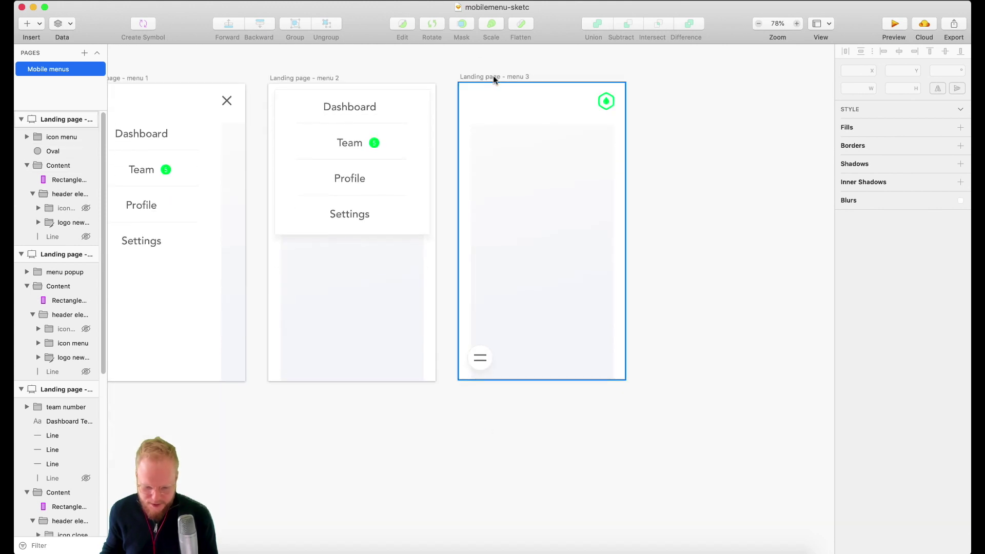
left_click_drag(488, 77, 519, 410)
scroll(520, 227, "down", 3)
double_click(519, 223)
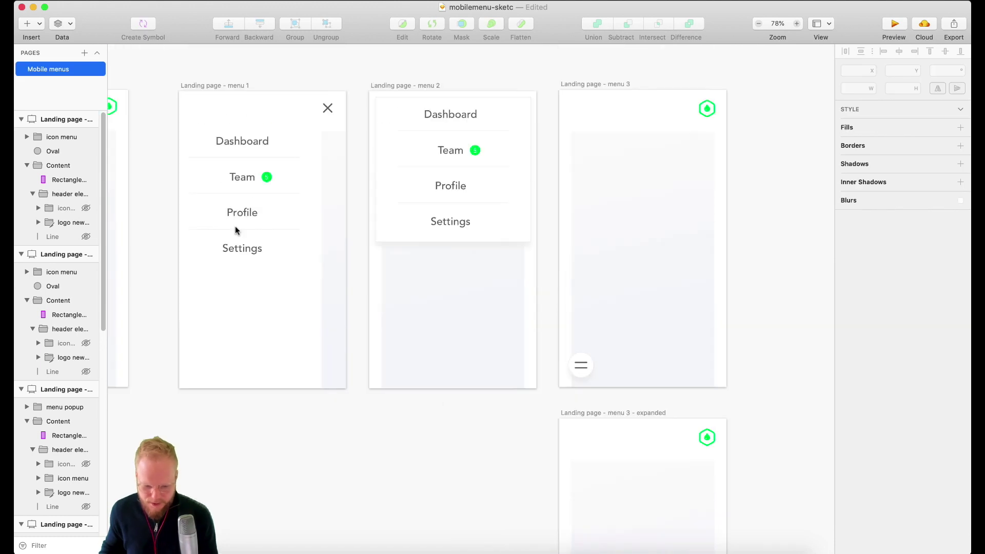
scroll(766, 411, "down", 4)
scroll(719, 470, "up", 3)
scroll(740, 430, "down", 1)
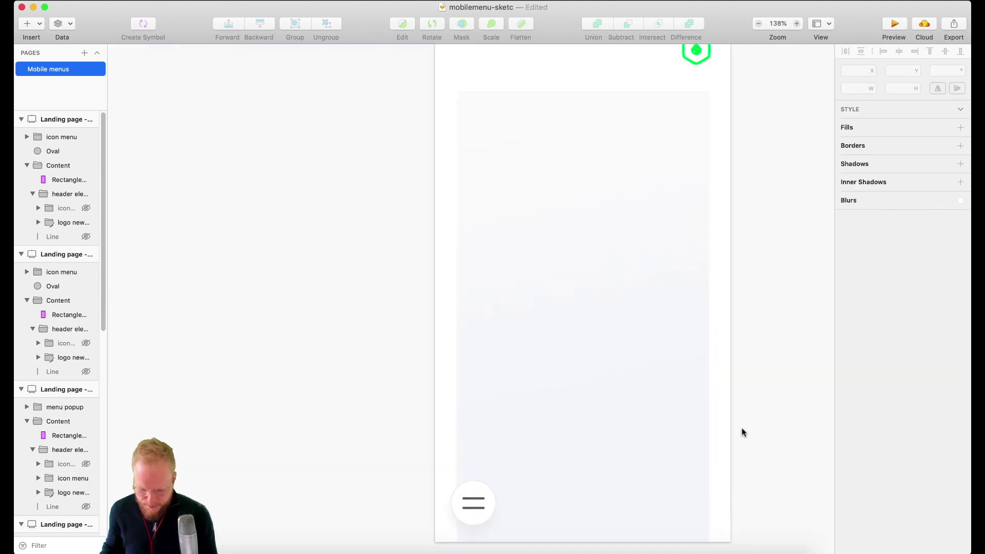
Add smaller copies of the round hamburger button and arrange them beside the original.
left_click(474, 500)
left_click_drag(475, 493, 477, 424)
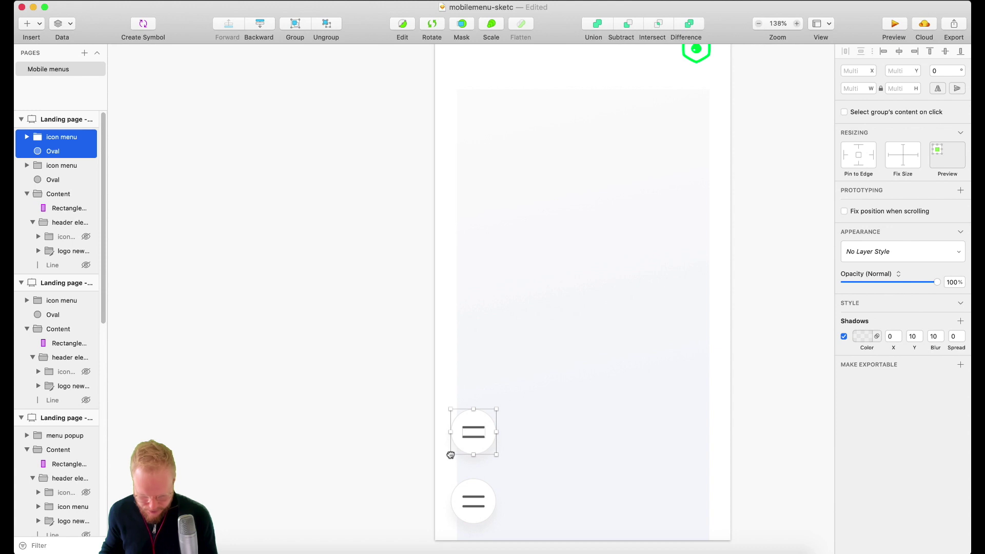
left_click_drag(451, 455, 549, 493)
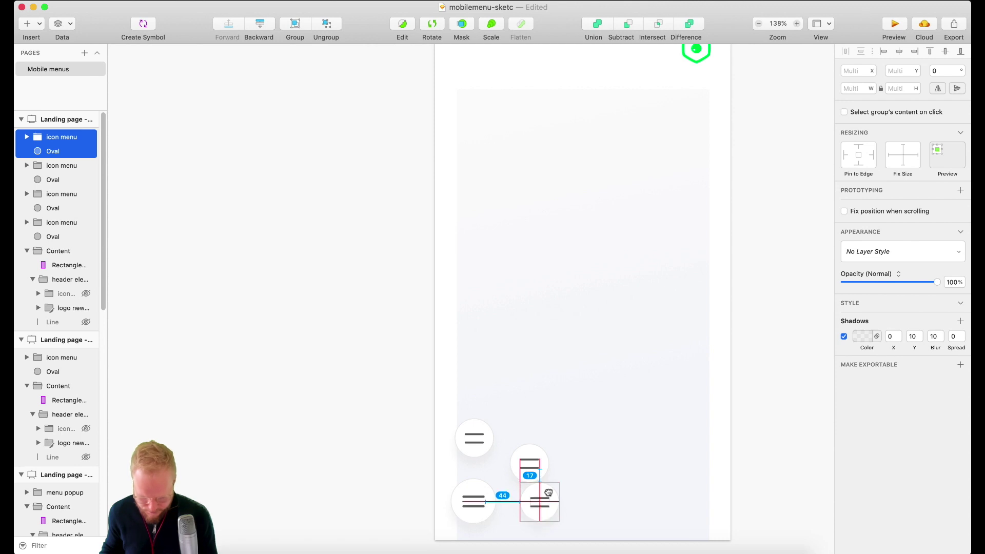
left_click_drag(549, 493, 550, 493)
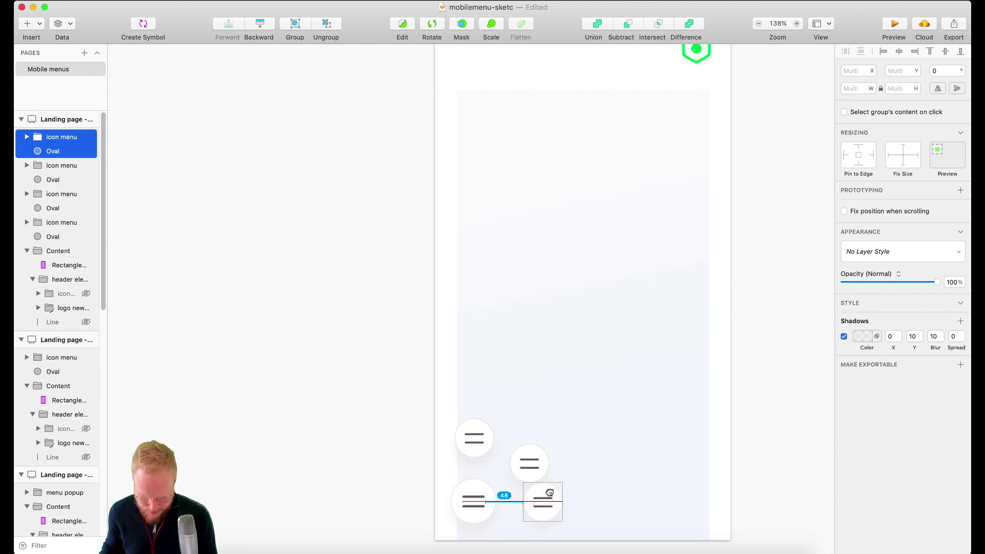
left_click(537, 464)
left_click(528, 454, "shift")
left_click_drag(528, 455, 531, 438)
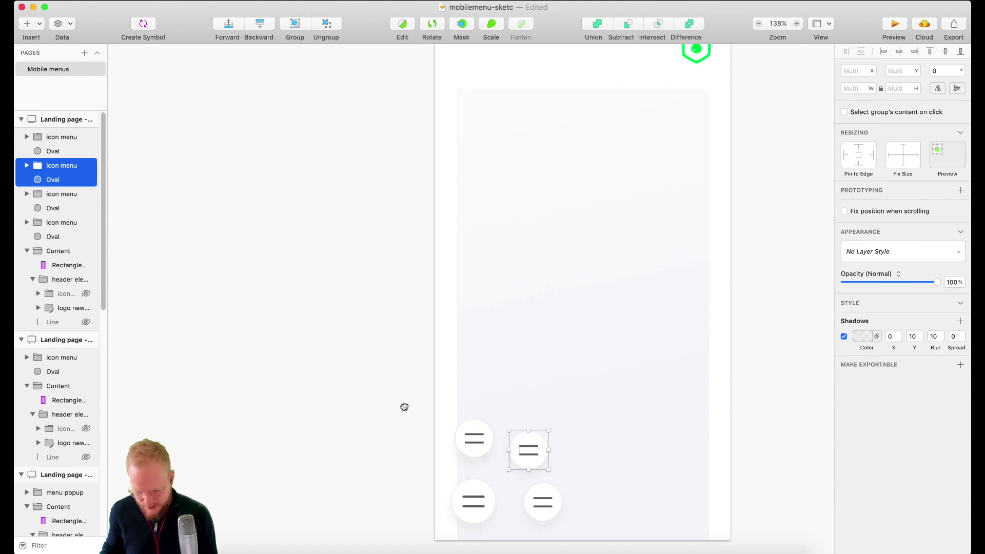
left_click(317, 398)
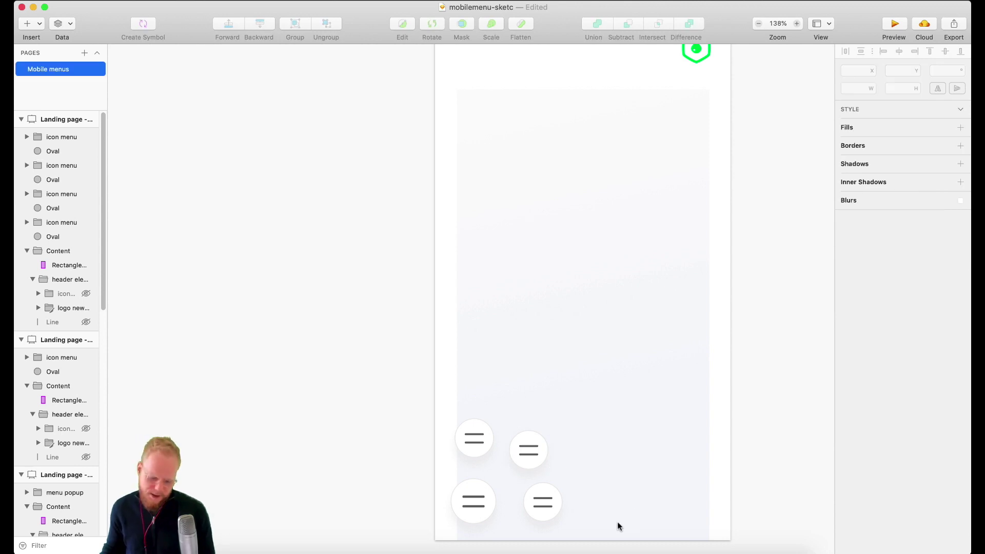
Remove the hamburger icons from the four round buttons.
left_click(540, 450)
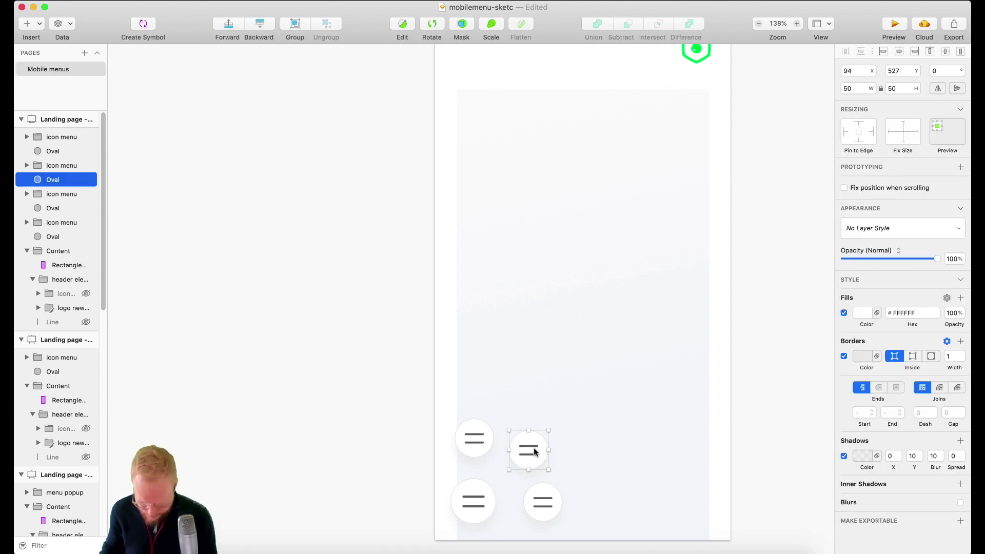
double_click(534, 447)
left_click_drag(533, 448, 544, 499)
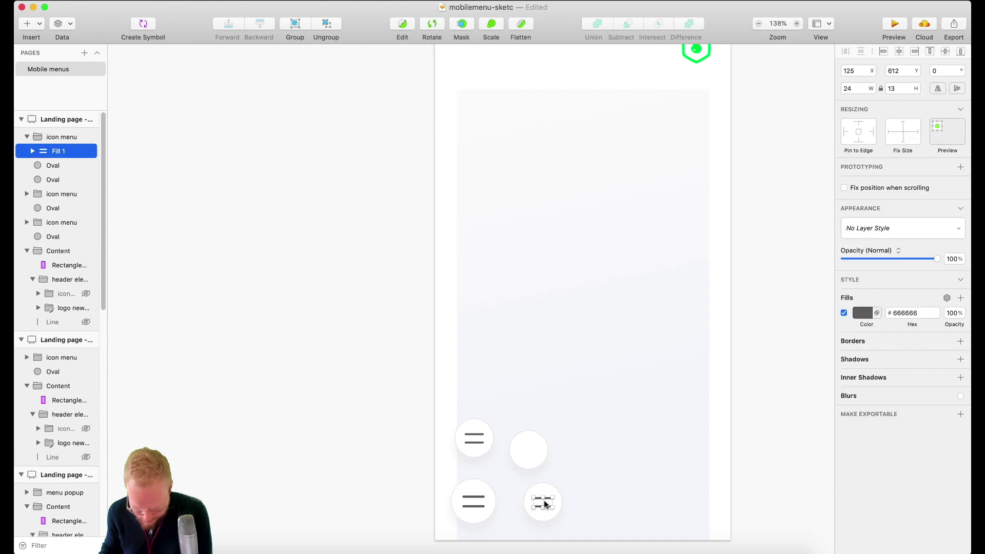
key("super+z")
key("super+z")
key("super+z")
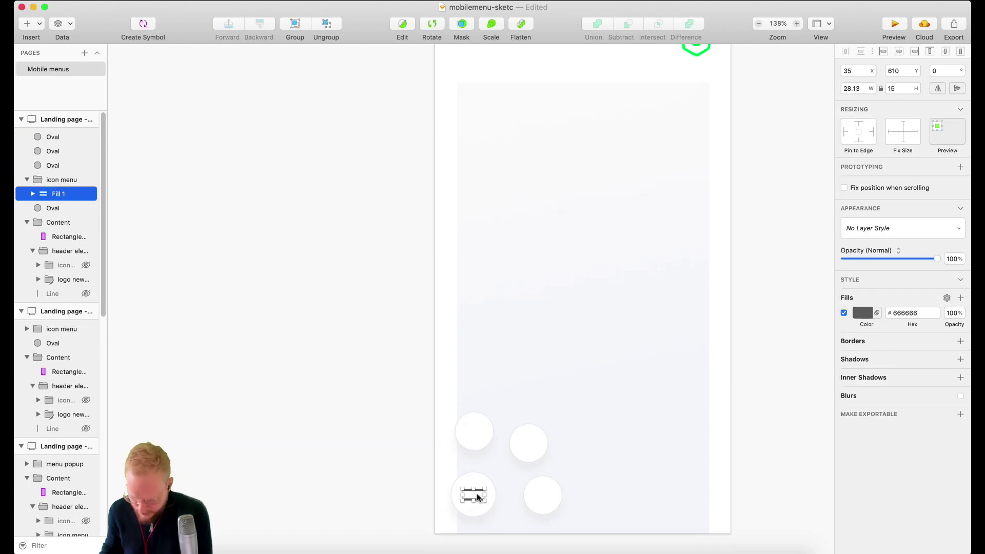
key("super+z")
scroll(577, 409, "down", 5)
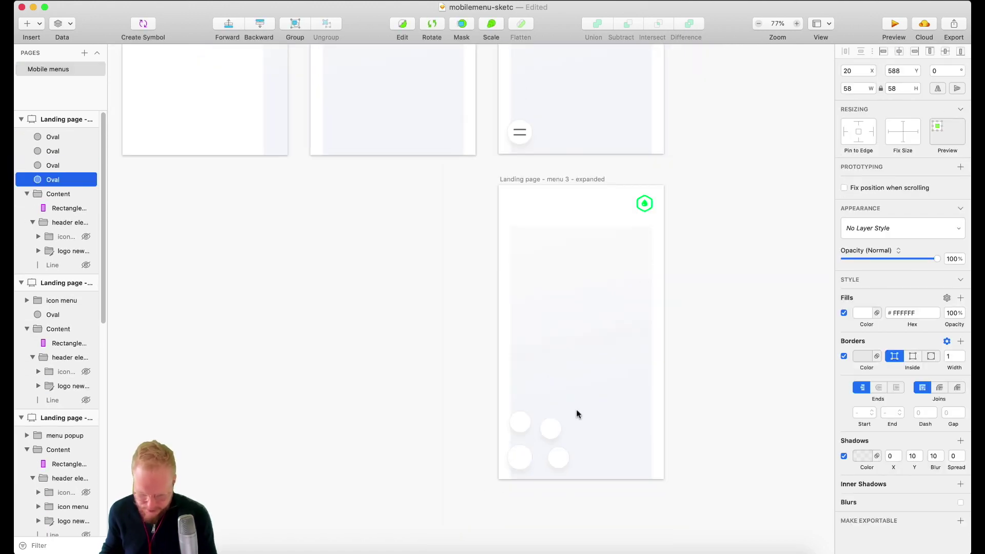
scroll(589, 299, "up", 2)
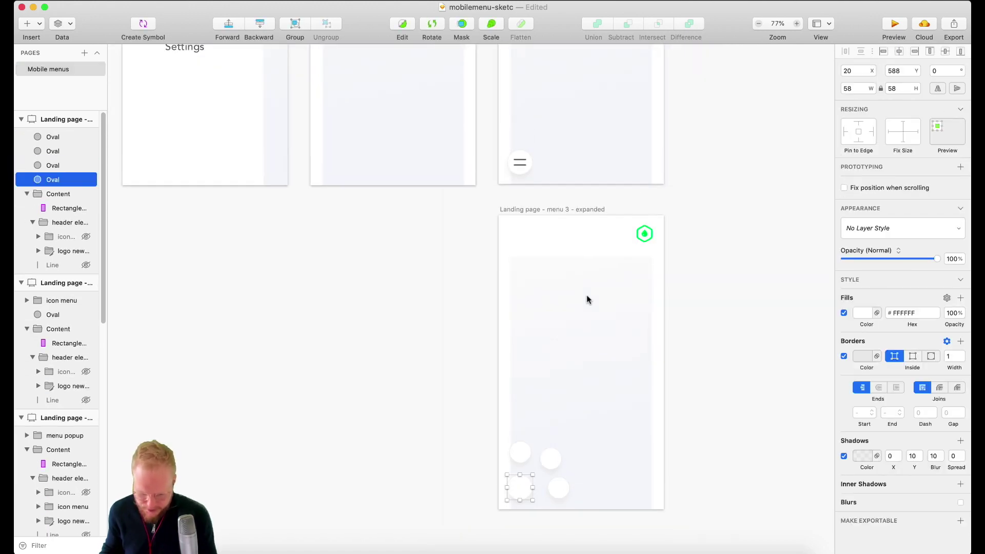
Fill the large bottom-left circle with the logo's green using the colour sampler.
left_click(867, 314)
key("ctrl+c")
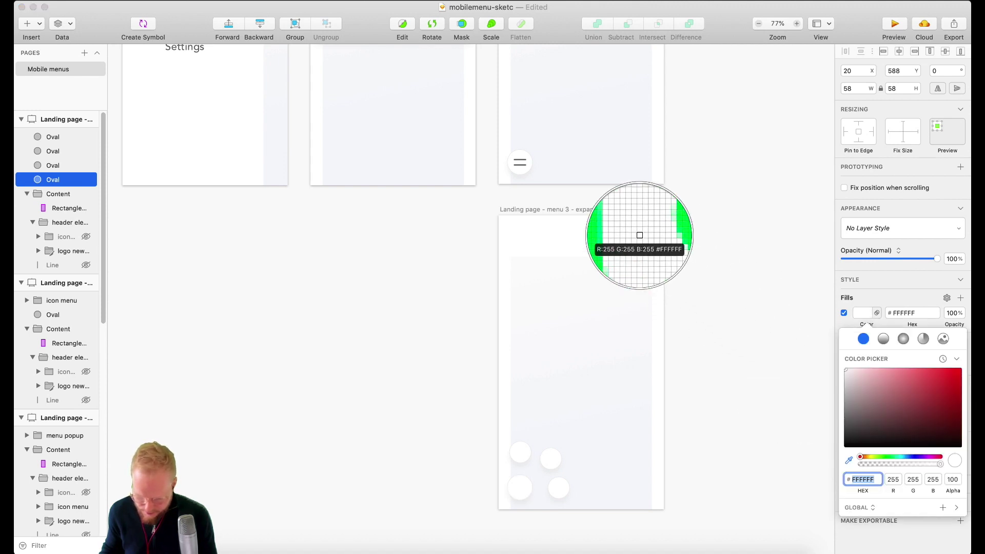
left_click(638, 237)
scroll(463, 296, "up", 10)
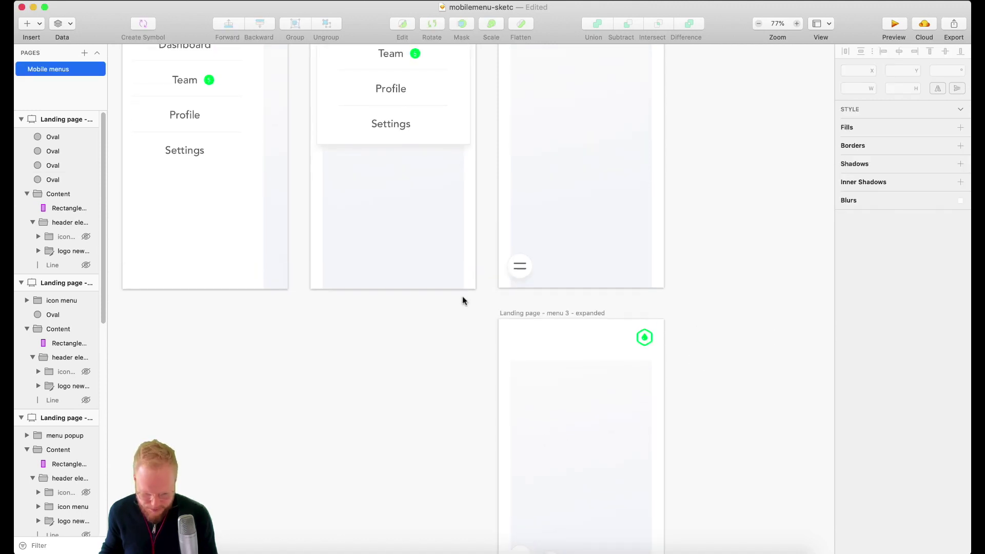
scroll(483, 299, "up", 5)
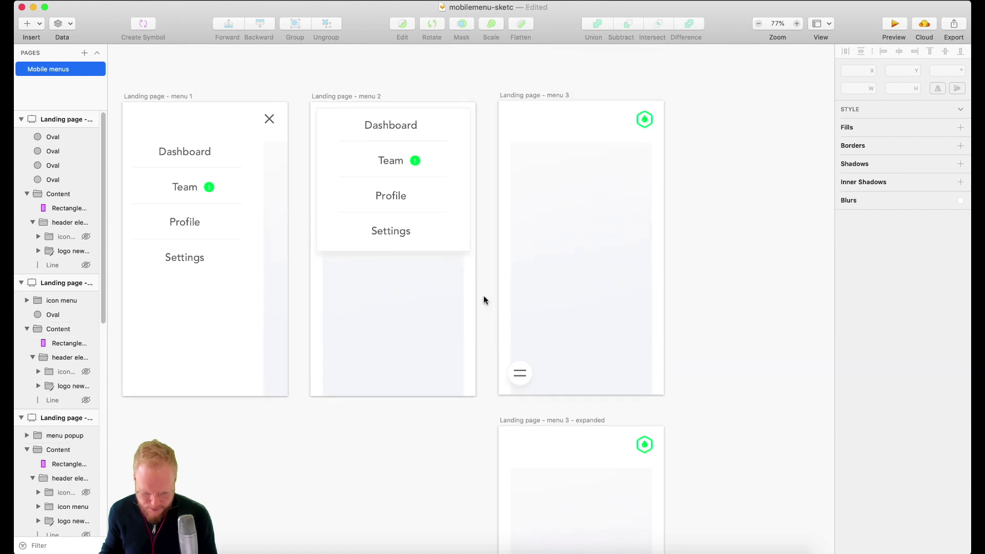
Copy the close X icon from menu 1's header and centre it on the green button.
left_click(269, 147)
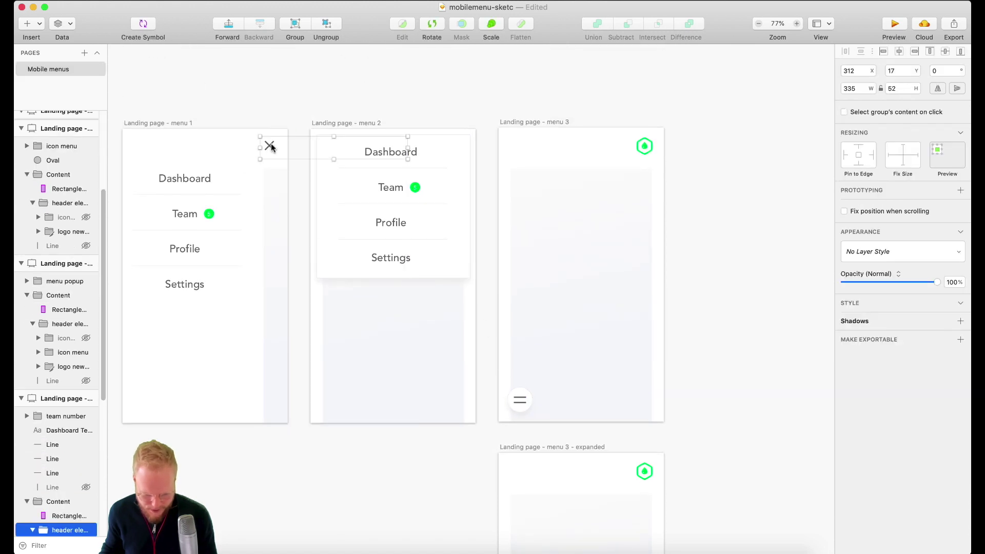
double_click(270, 147)
scroll(462, 313, "down", 20)
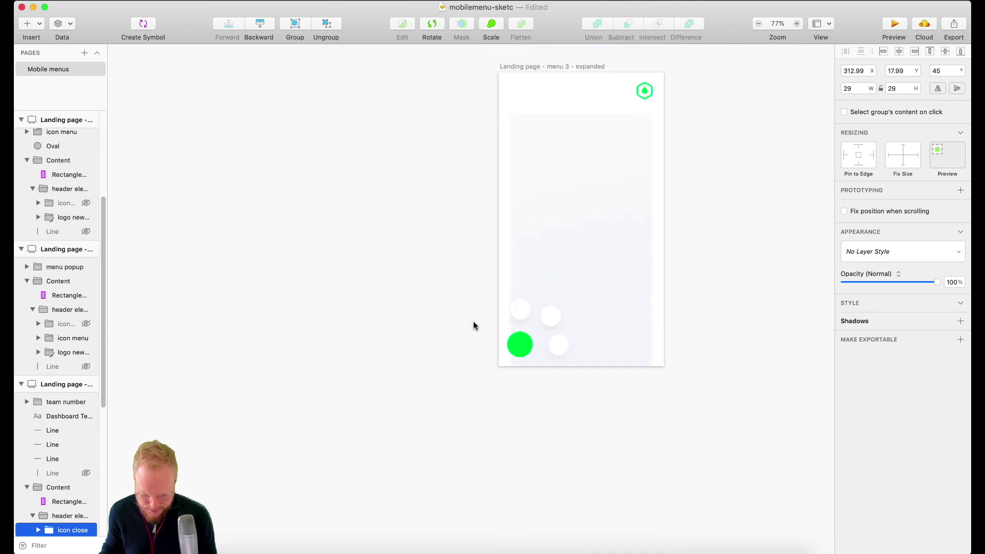
scroll(513, 334, "up", 3)
scroll(523, 337, "up", 5)
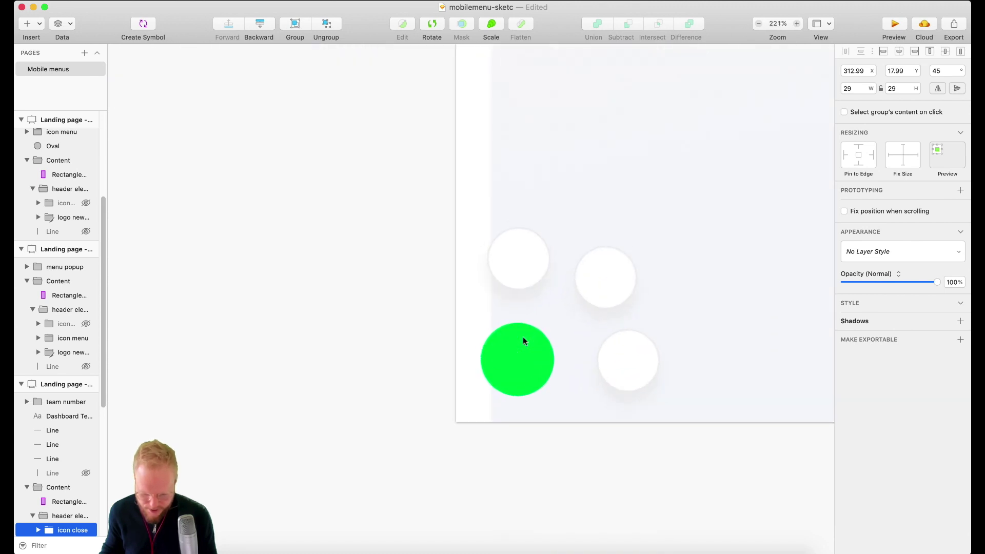
left_click(536, 367)
key("super+v")
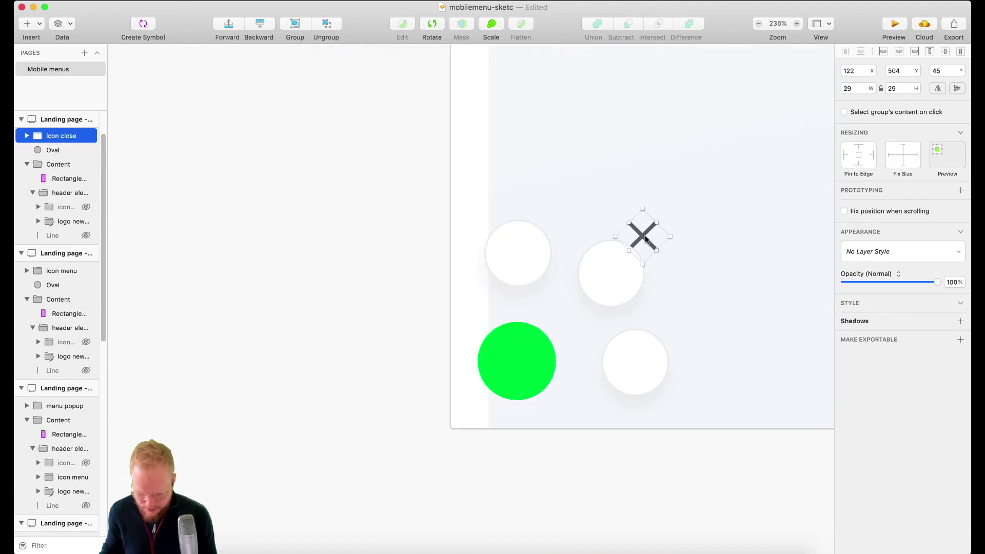
left_click_drag(645, 238, 519, 361)
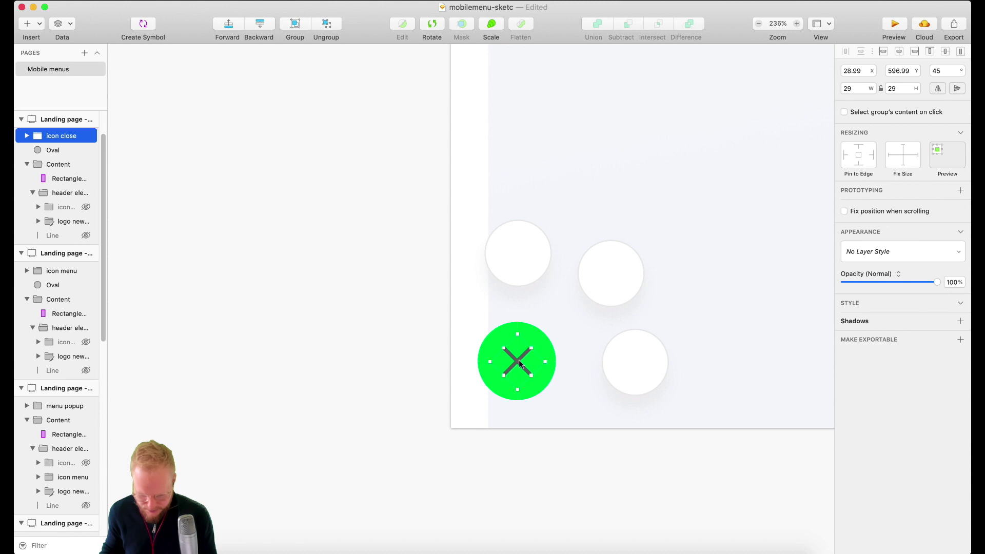
Colour the X icon white (#FFFFFF).
double_click(519, 361)
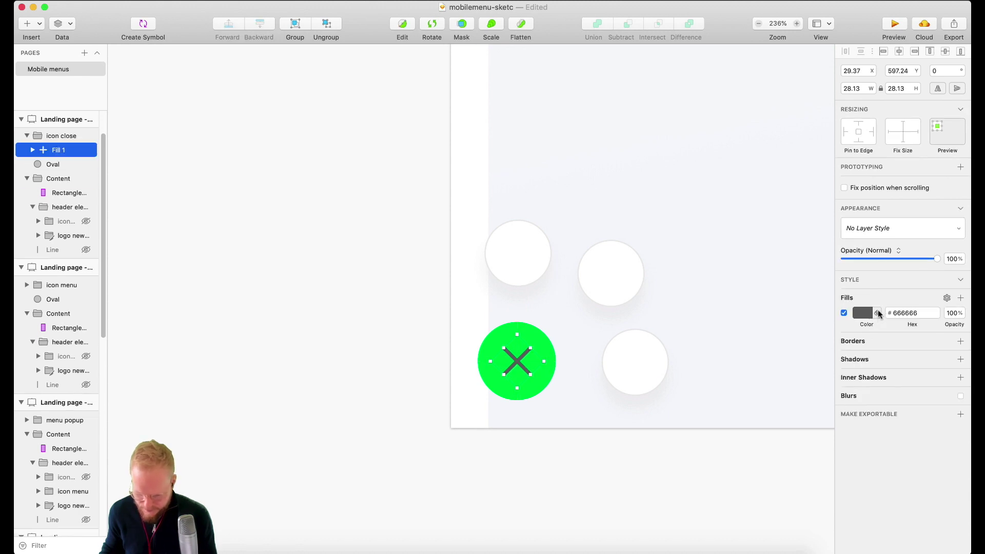
left_click(863, 313)
left_click(867, 390)
left_click(405, 295)
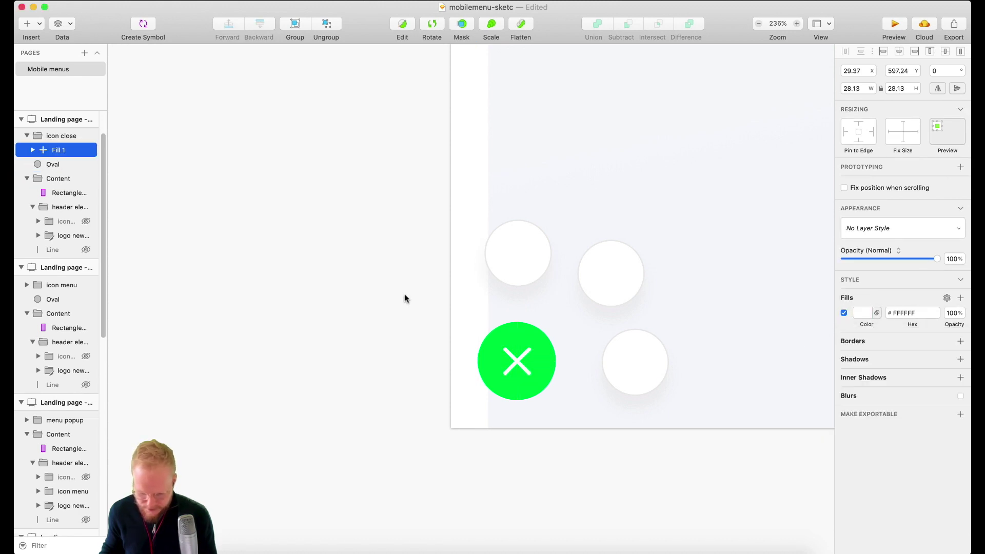
scroll(404, 297, "down", 5)
scroll(404, 296, "down", 5)
left_click(441, 190)
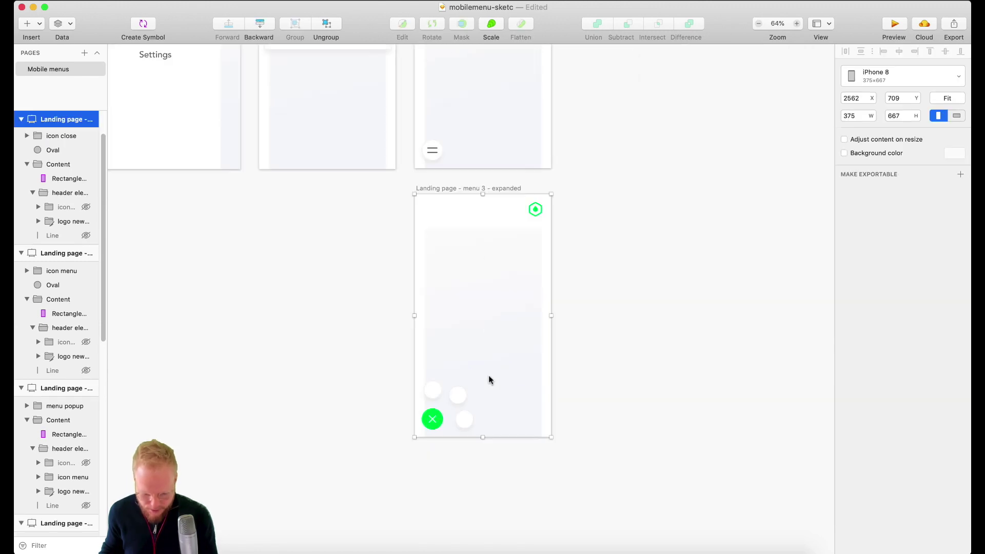
Shorten the expanded menu 3 artboard to 188 high.
left_click_drag(485, 194, 466, 183)
left_click(435, 253)
scroll(436, 198, "up", 5)
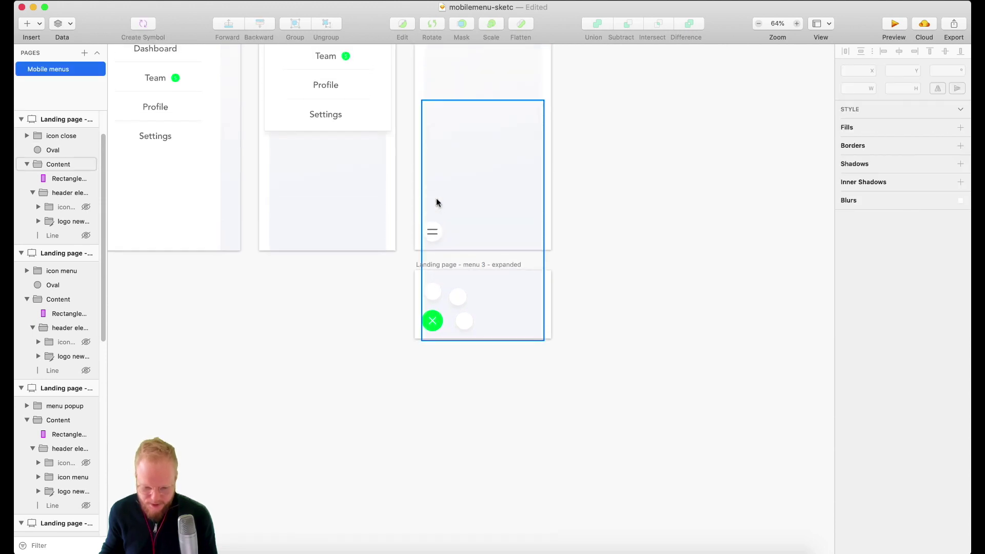
scroll(429, 310, "down", 2)
scroll(415, 318, "up", 5)
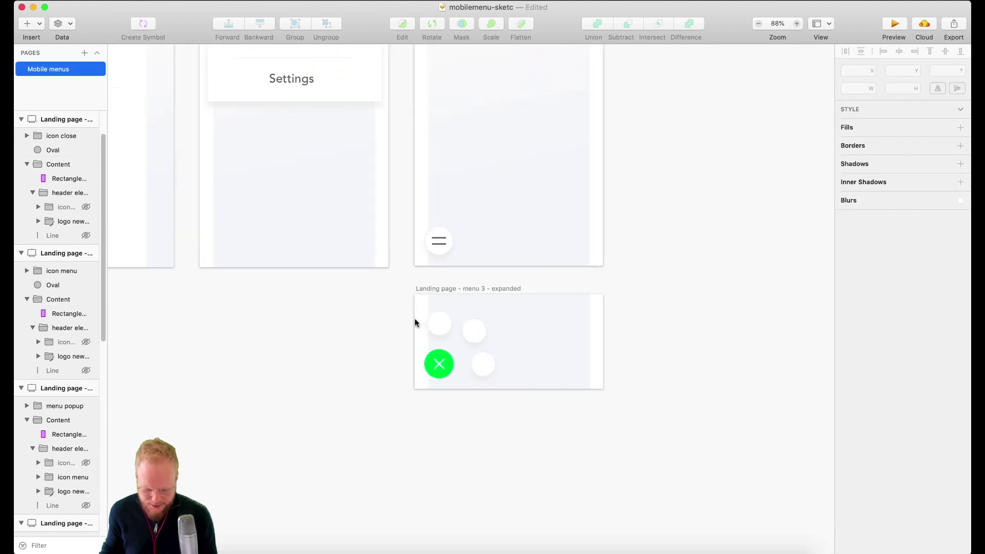
scroll(441, 337, "up", 2)
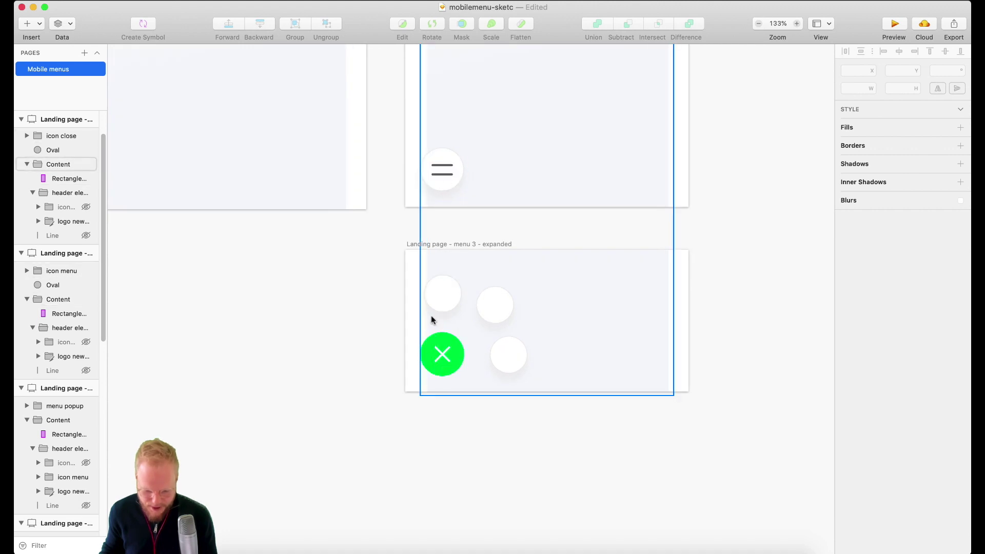
scroll(477, 396, "down", 1)
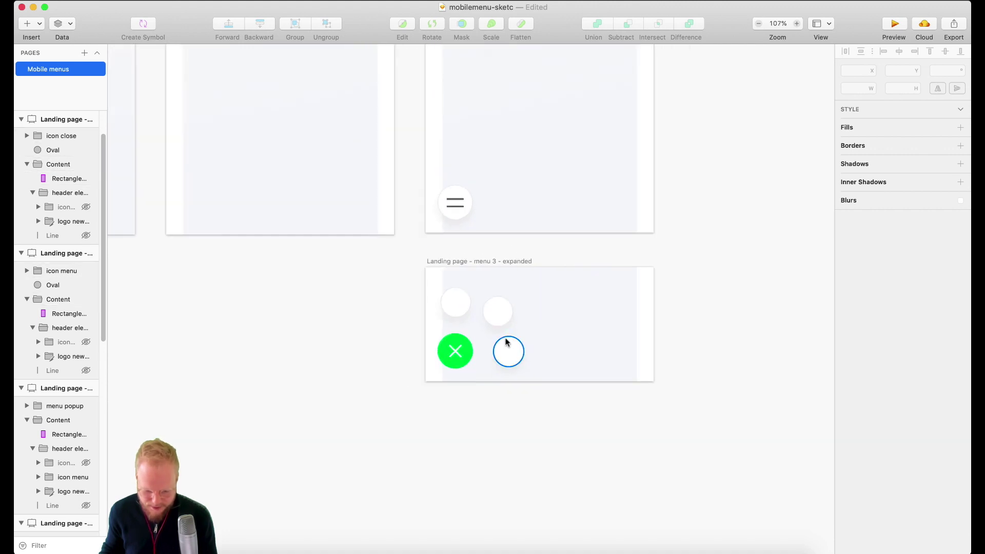
scroll(507, 349, "up", 4)
Nudge the lower-right white circle slightly left toward the green close button.
left_click(530, 369)
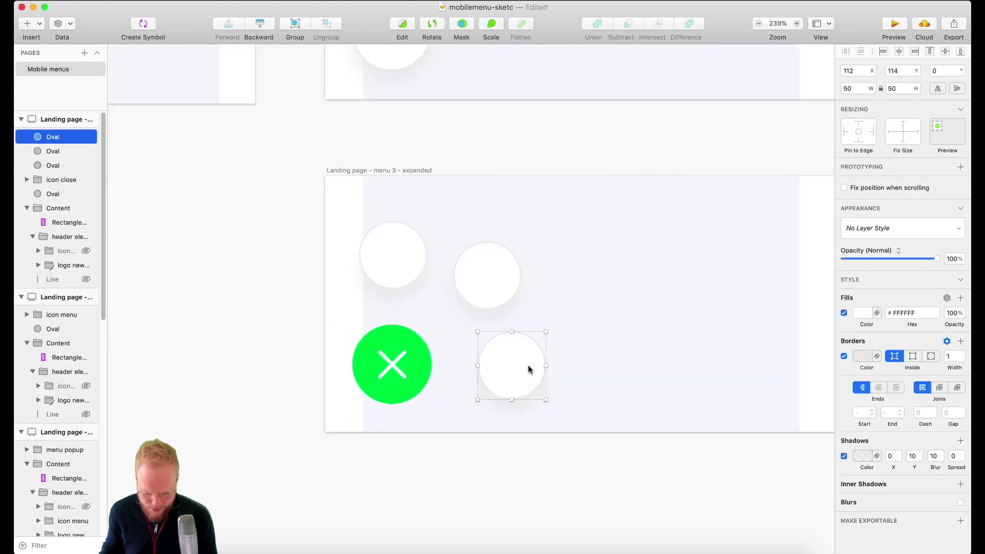
left_click_drag(530, 370, 521, 368)
left_click(362, 242)
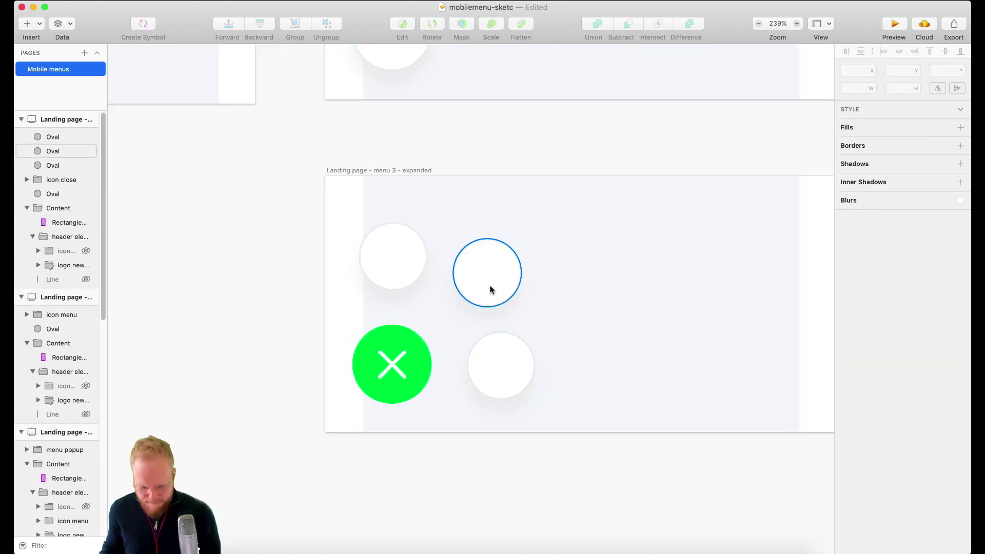
left_click(409, 257)
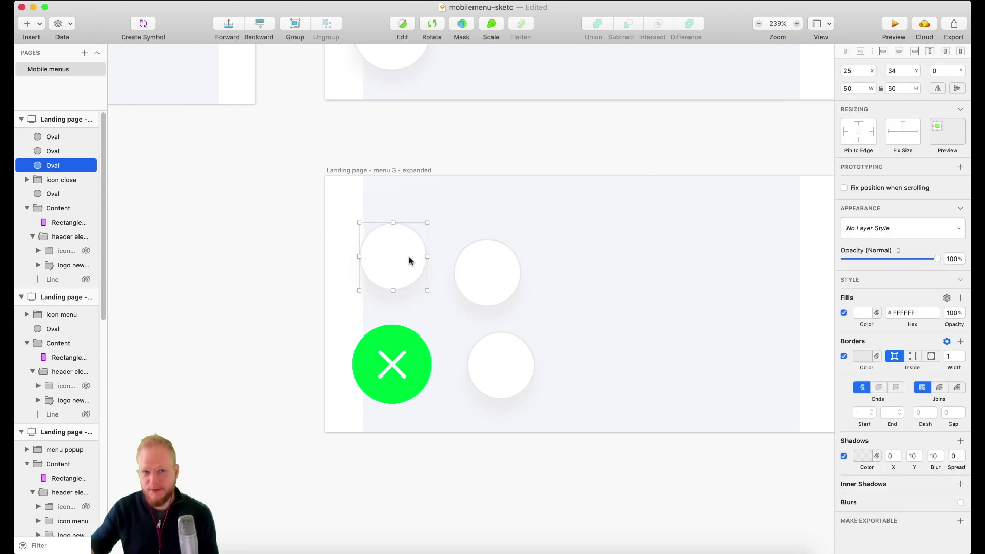
Search the Noun Project for 'data' and place a chart icon in the upper-left circle.
left_click(294, 549)
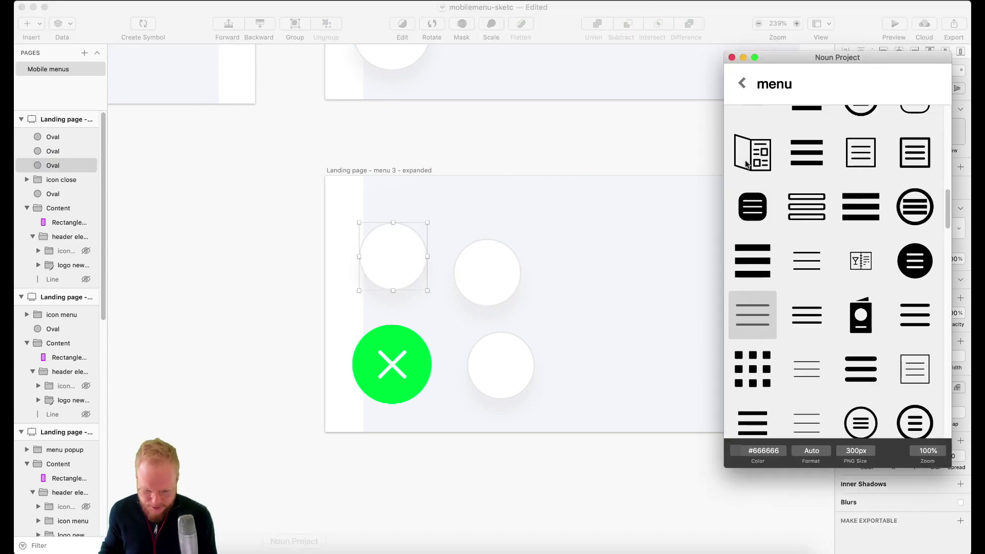
key("super+a")
type("dashboard")
key("Return")
key("super+a")
type("data")
key("Return")
scroll(837, 257, "down", 5)
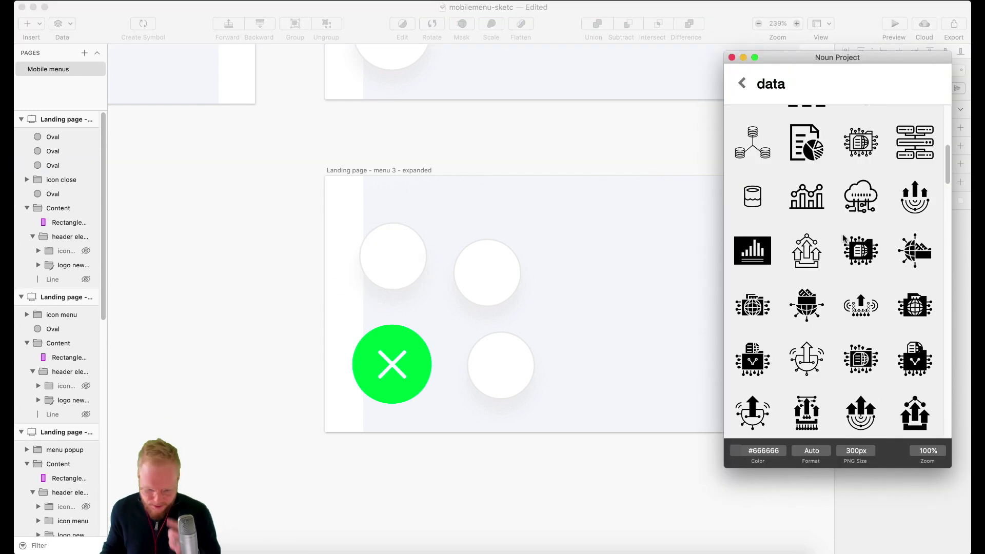
left_click_drag(752, 262, 365, 211)
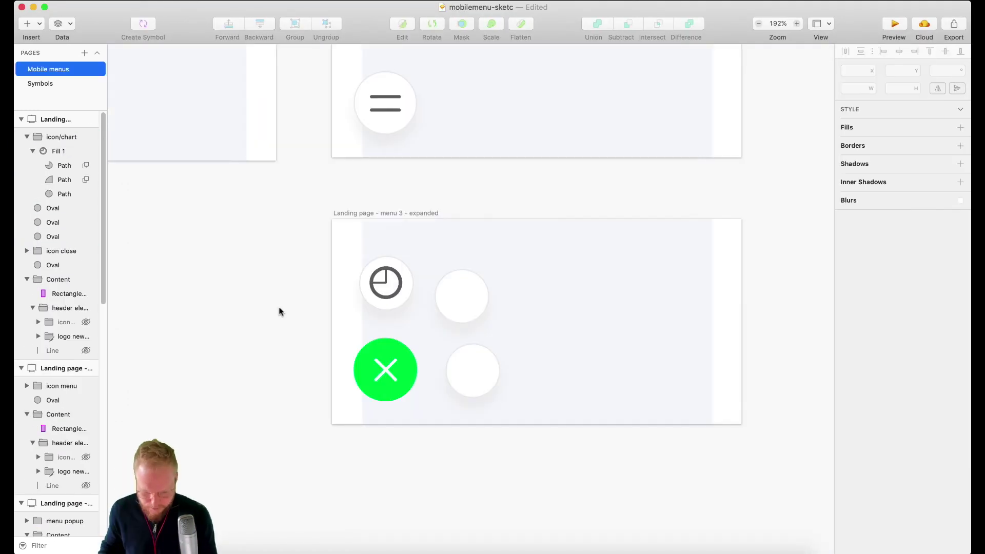
scroll(322, 313, "up", 5)
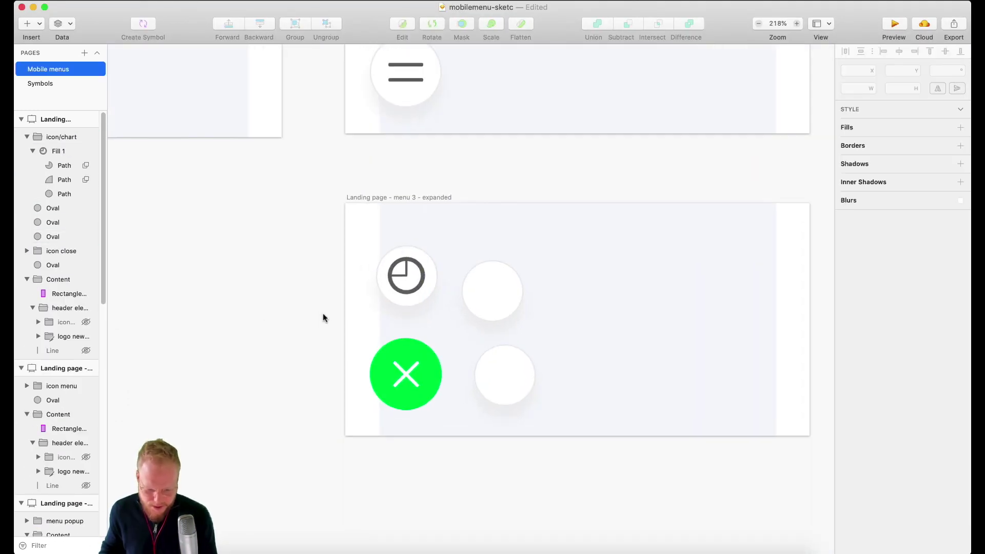
Put a profile icon in the upper-right circle and enlarge it slightly to match the chart.
left_click(508, 289)
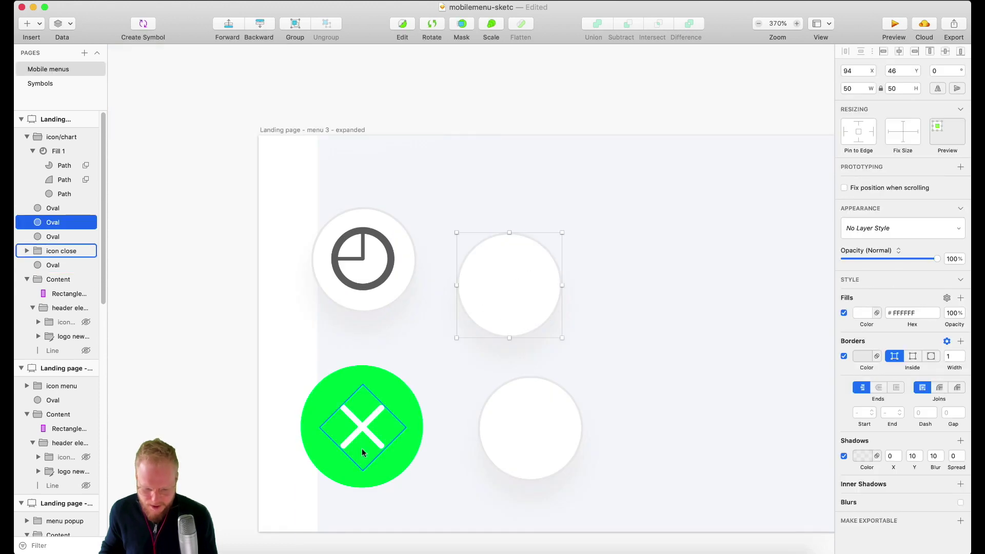
left_click(295, 549)
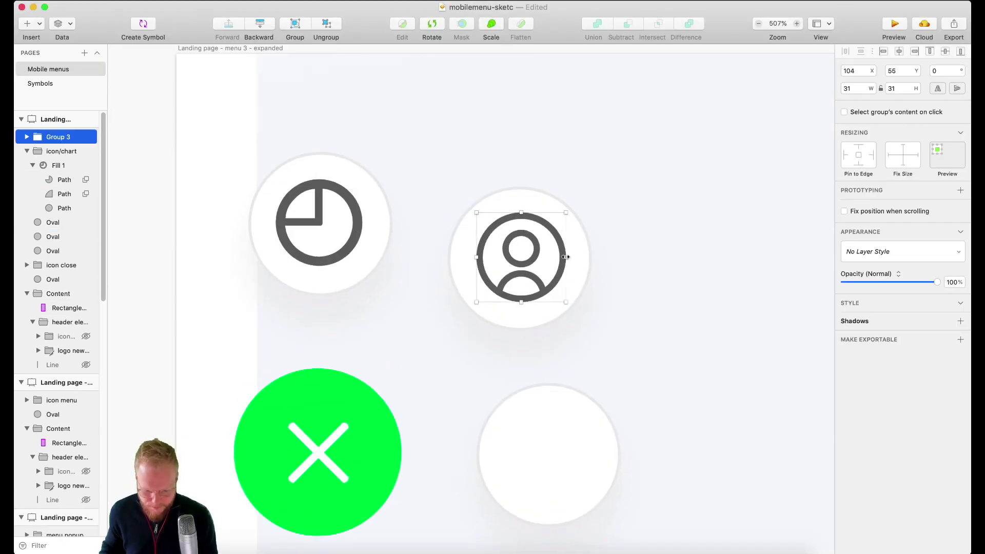
scroll(559, 243, "up", 2)
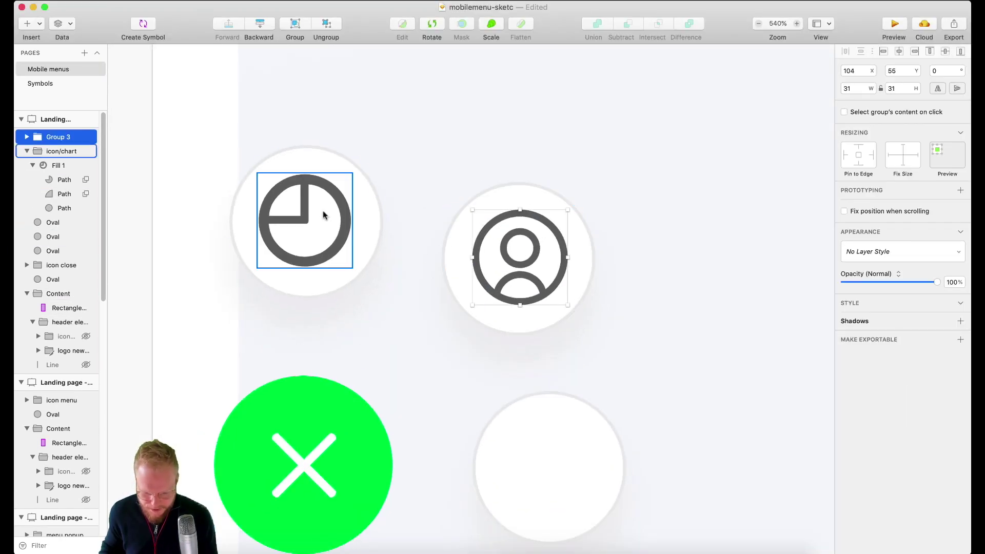
double_click(547, 229)
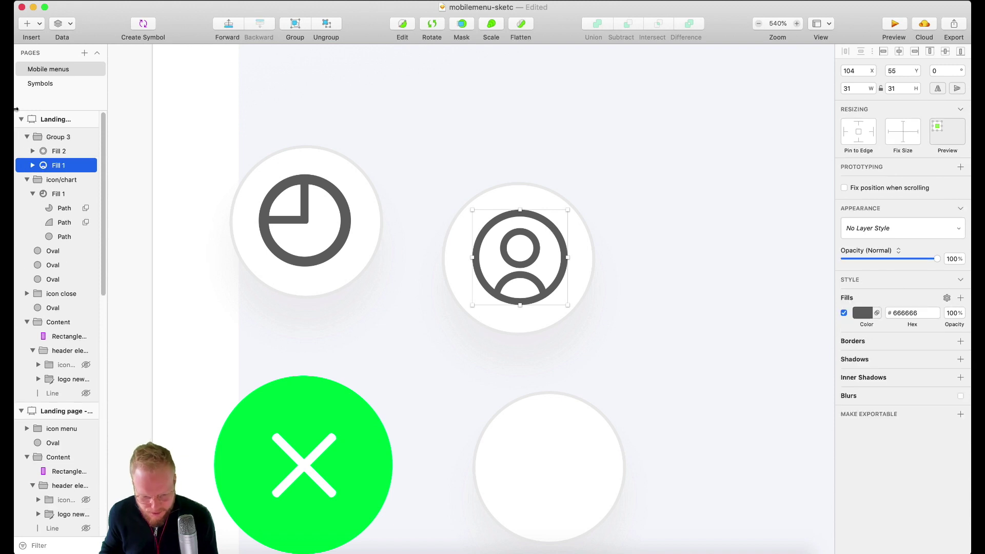
left_click(33, 166)
left_click(65, 207)
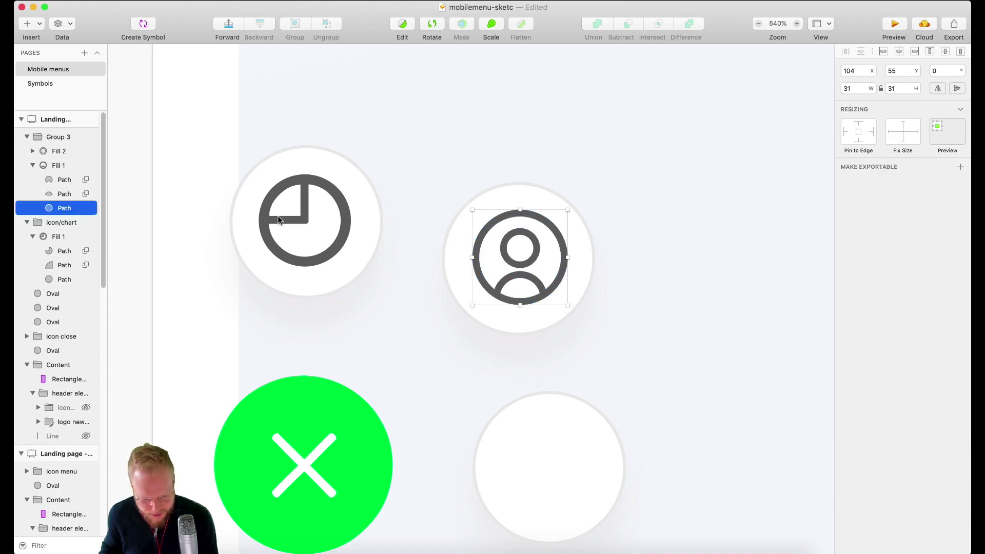
left_click_drag(567, 306, 570, 309)
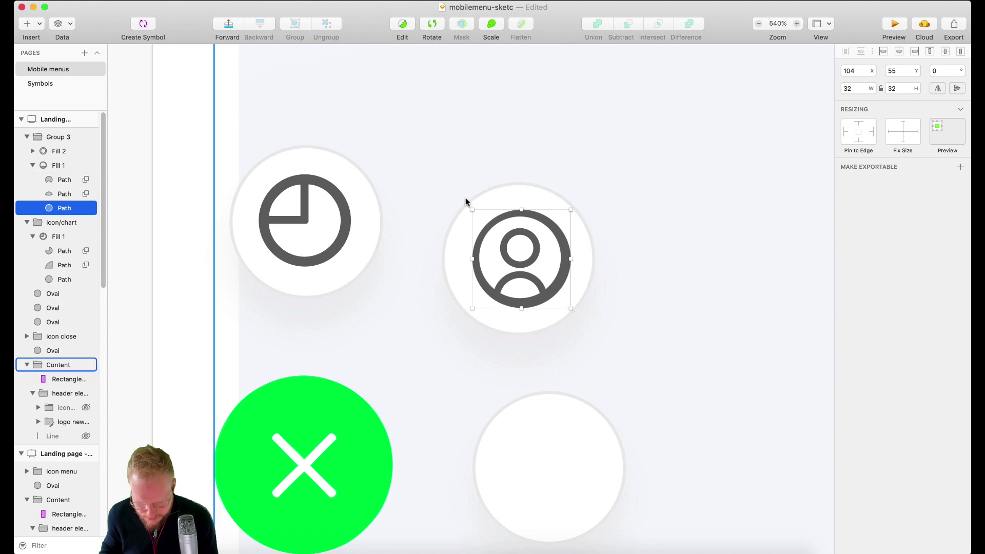
left_click(626, 260)
scroll(625, 259, "down", 3)
scroll(624, 257, "down", 2)
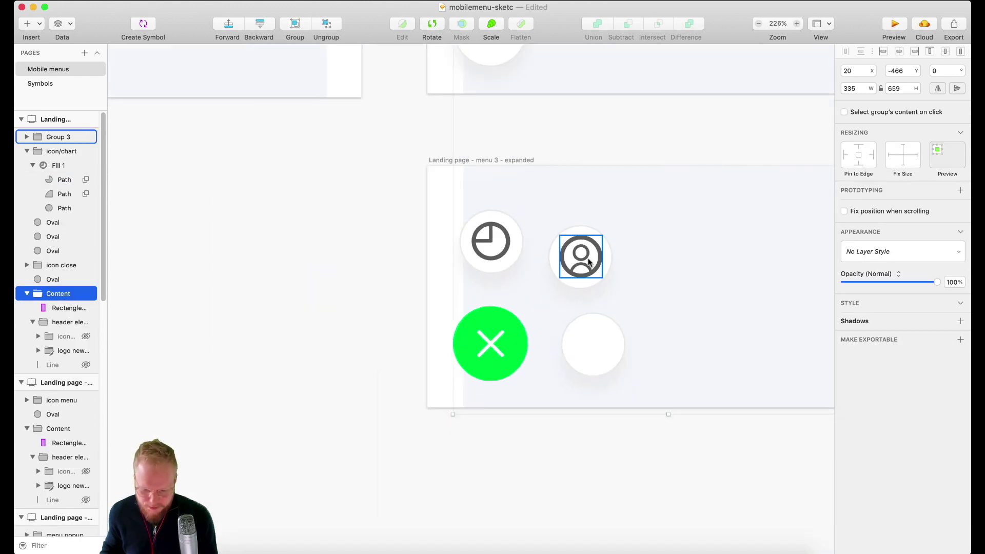
scroll(574, 298, "up", 2)
Place a 'settings' gear icon in the lower-right circle, shrunk to icon size.
left_click(566, 367)
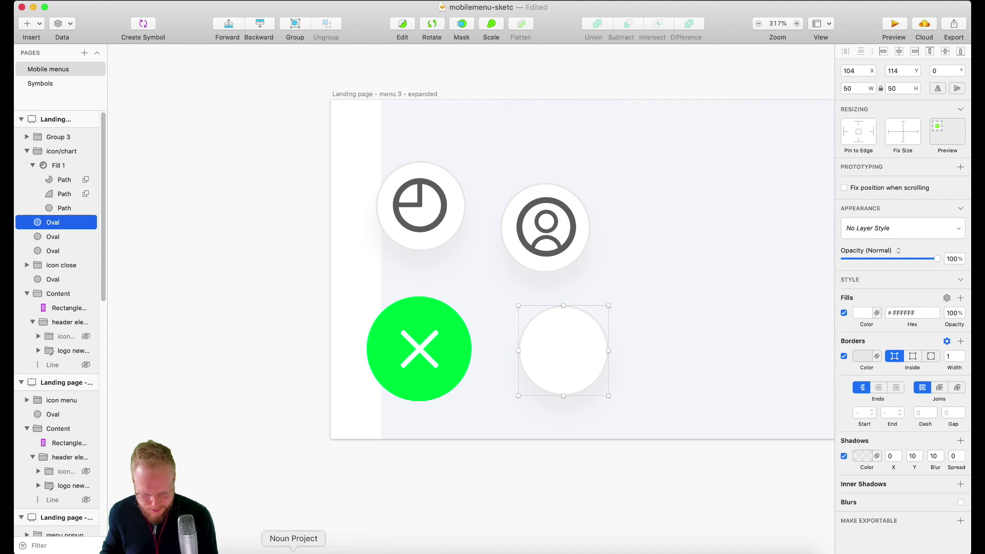
left_click(293, 549)
type("sett")
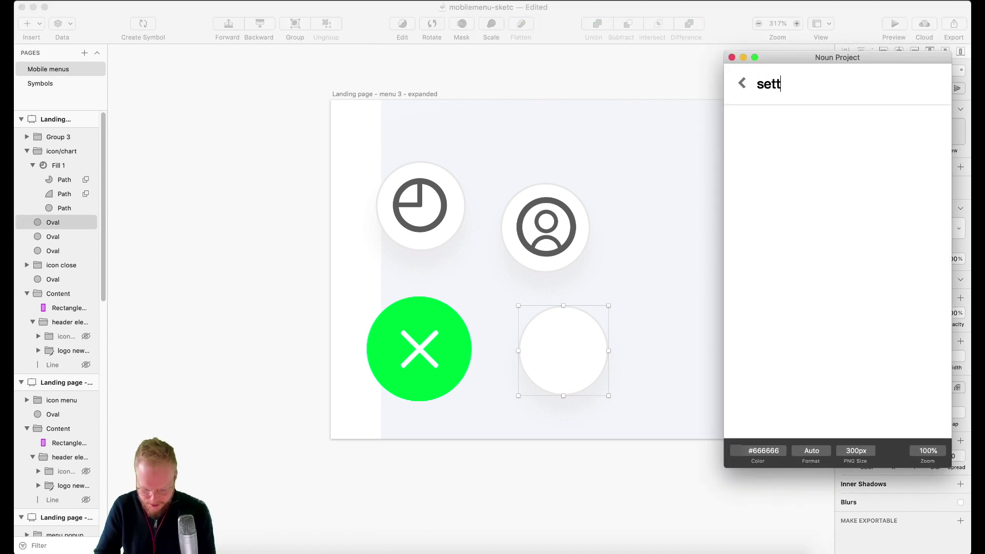
type("ings")
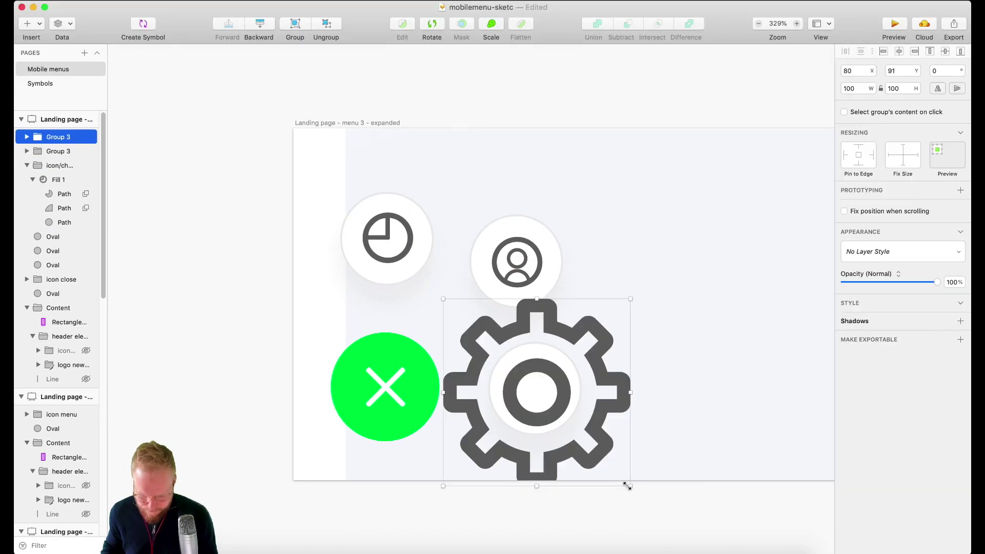
key("super+z")
left_click(571, 497)
scroll(594, 481, "down", 5)
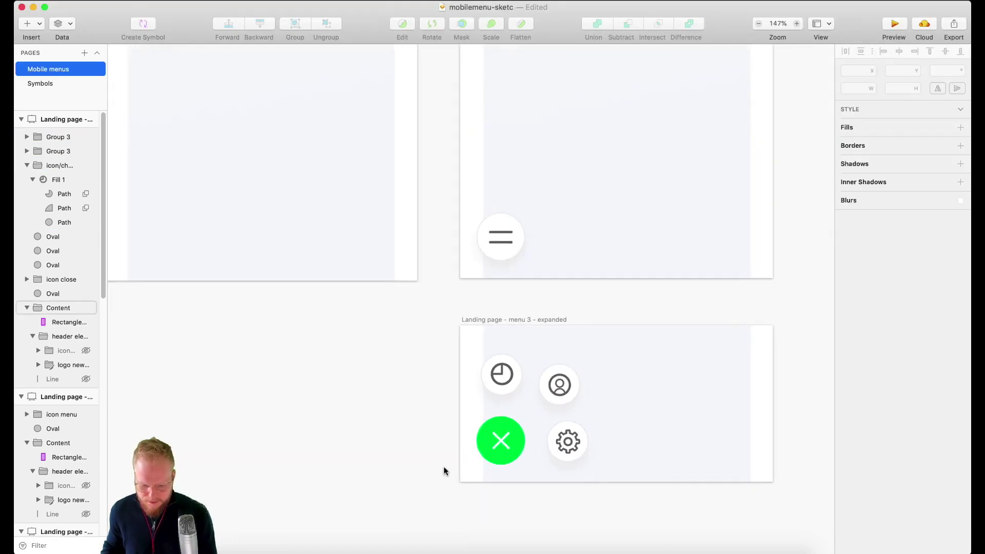
scroll(405, 466, "down", 5)
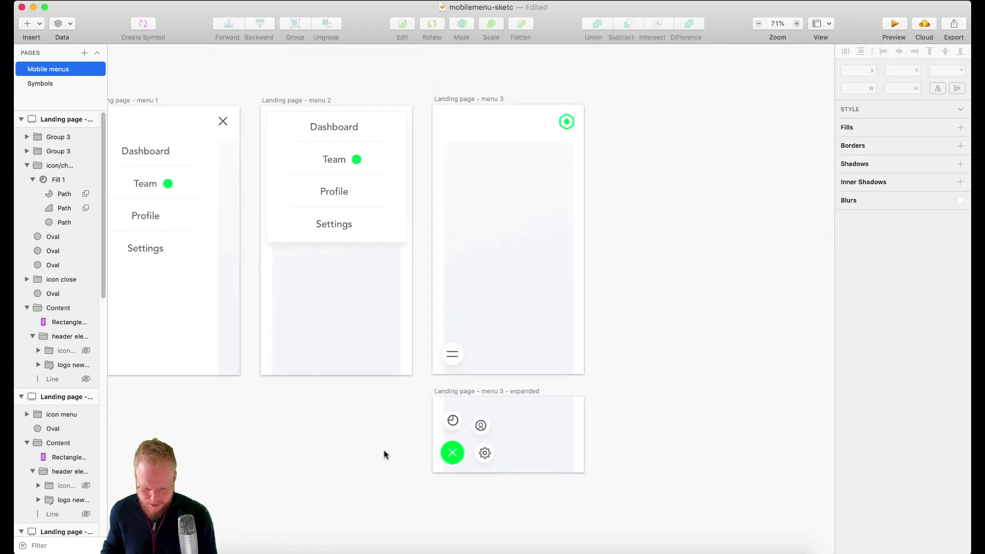
scroll(448, 479, "up", 5)
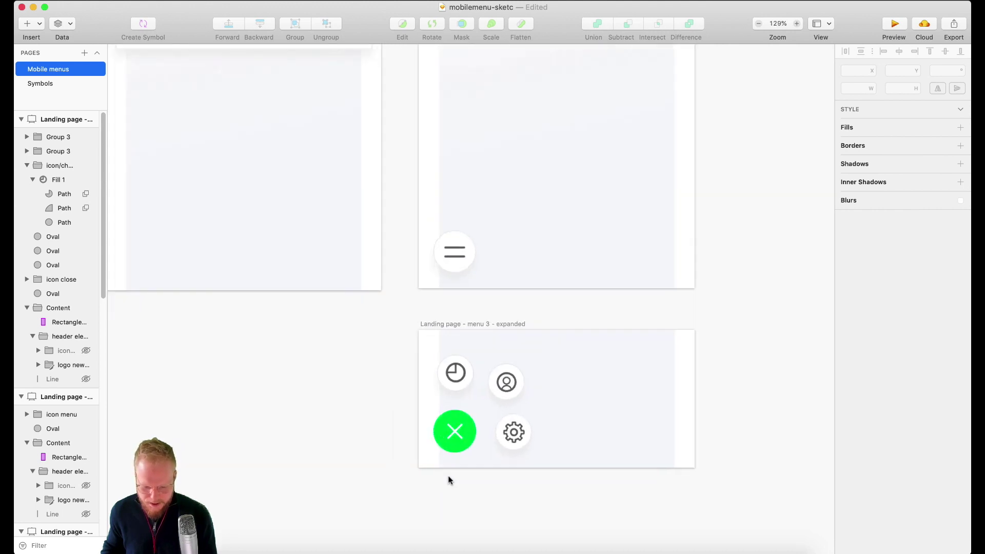
scroll(446, 462, "up", 1)
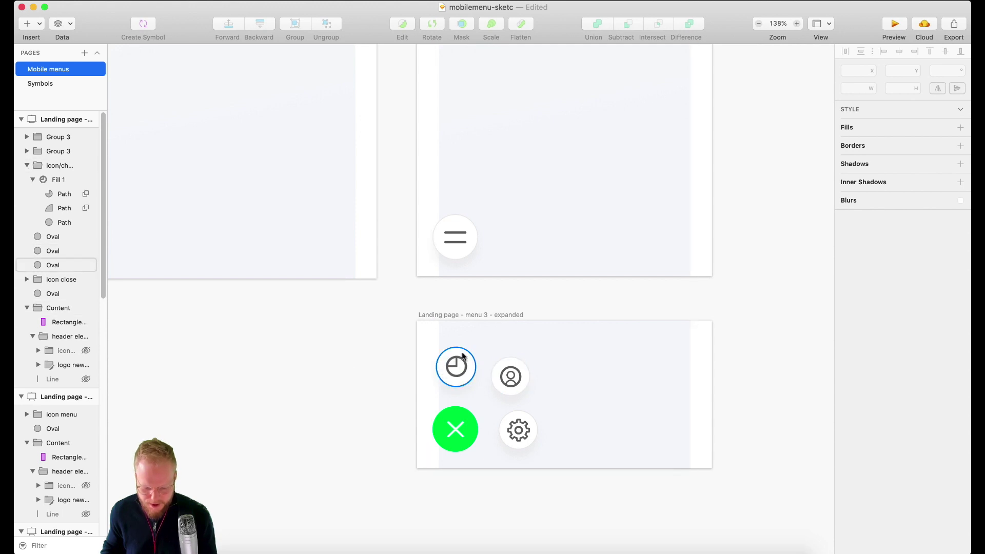
scroll(328, 358, "down", 3)
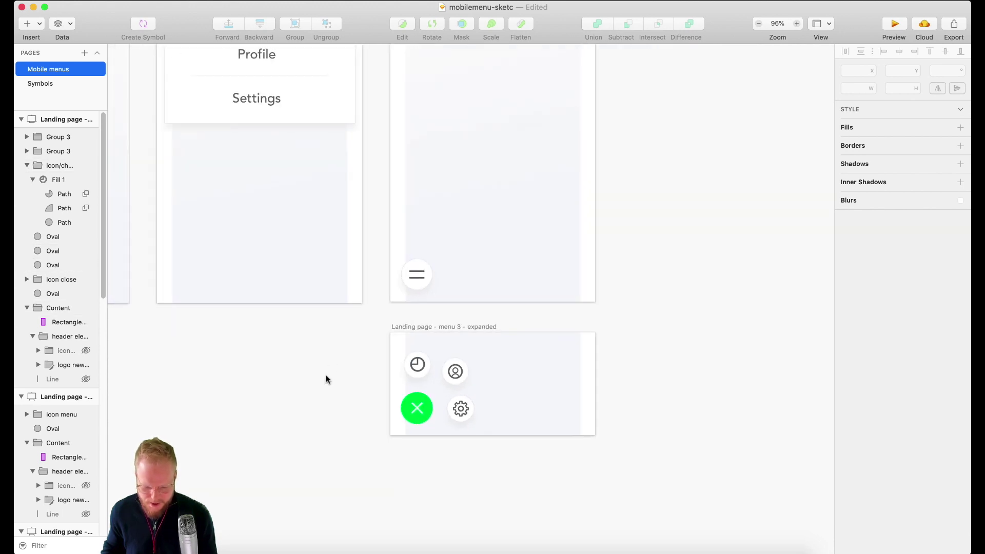
scroll(346, 385, "up", 1)
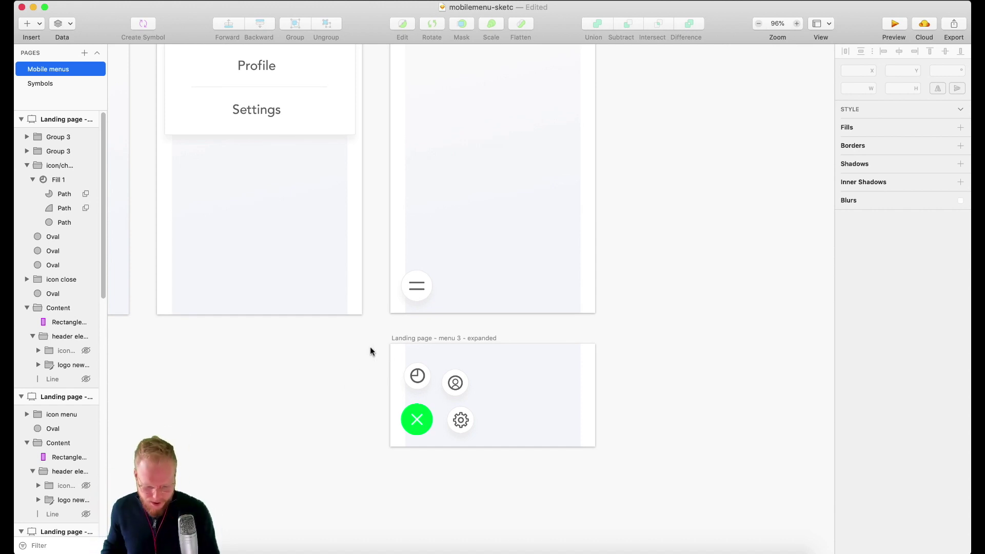
scroll(371, 347, "down", 2)
scroll(341, 398, "up", 2)
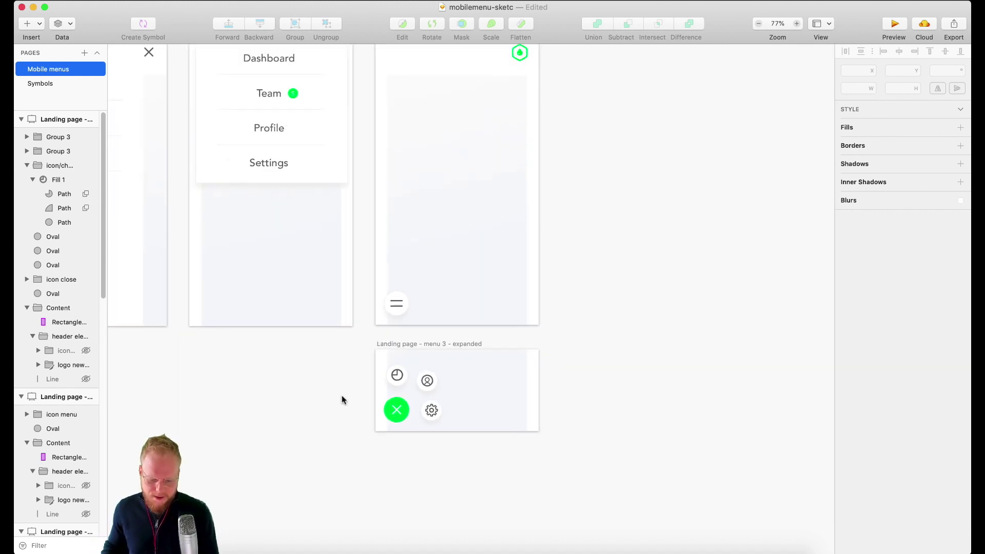
scroll(571, 402, "left", 5)
scroll(525, 393, "left", 2)
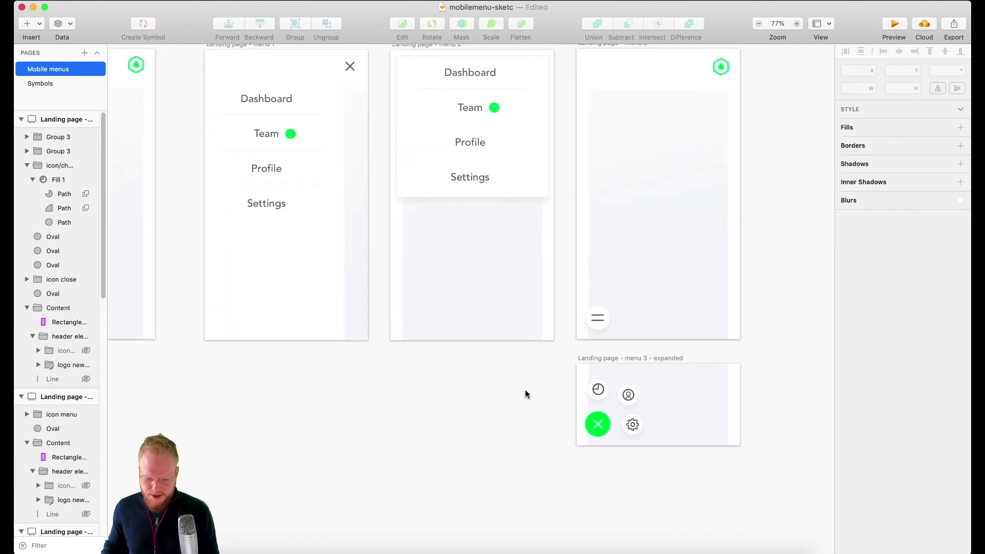
scroll(525, 394, "up", 3)
scroll(525, 394, "left", 2)
scroll(525, 396, "left", 2)
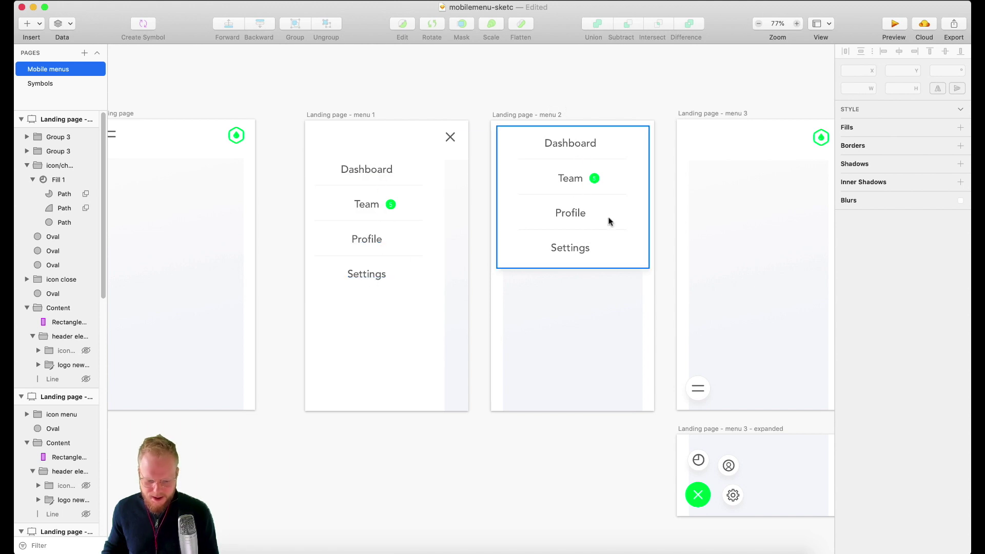
scroll(651, 105, "right", 4)
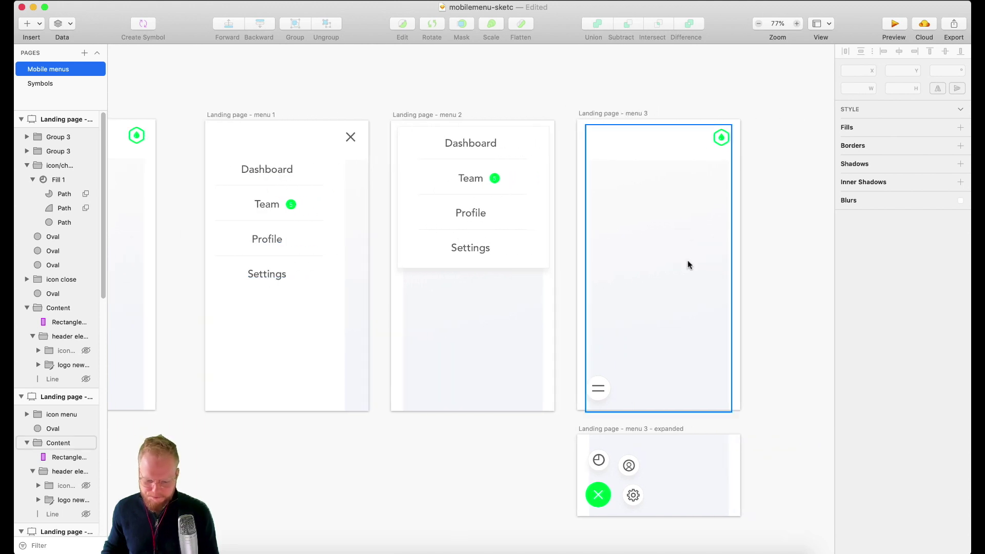
scroll(687, 262, "down", 1)
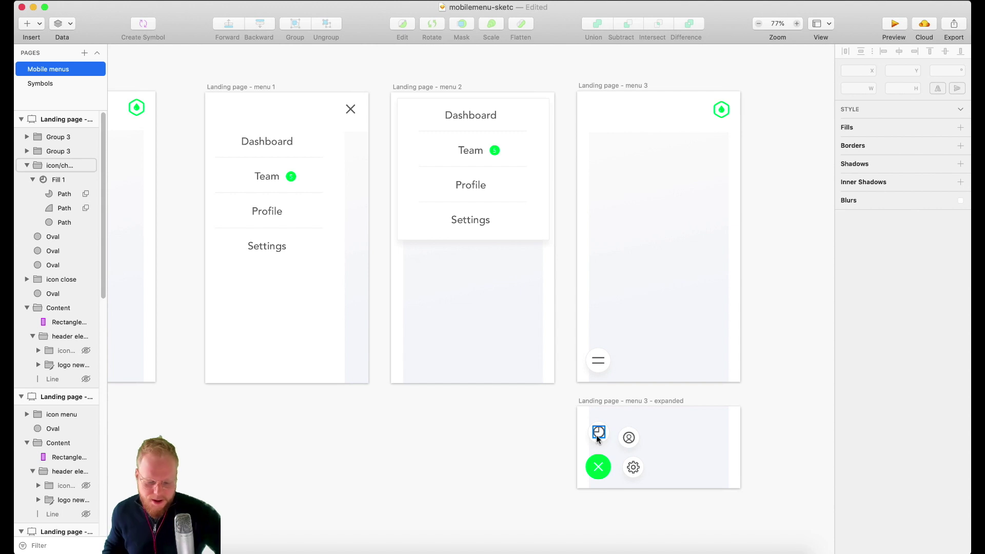
key("Escape")
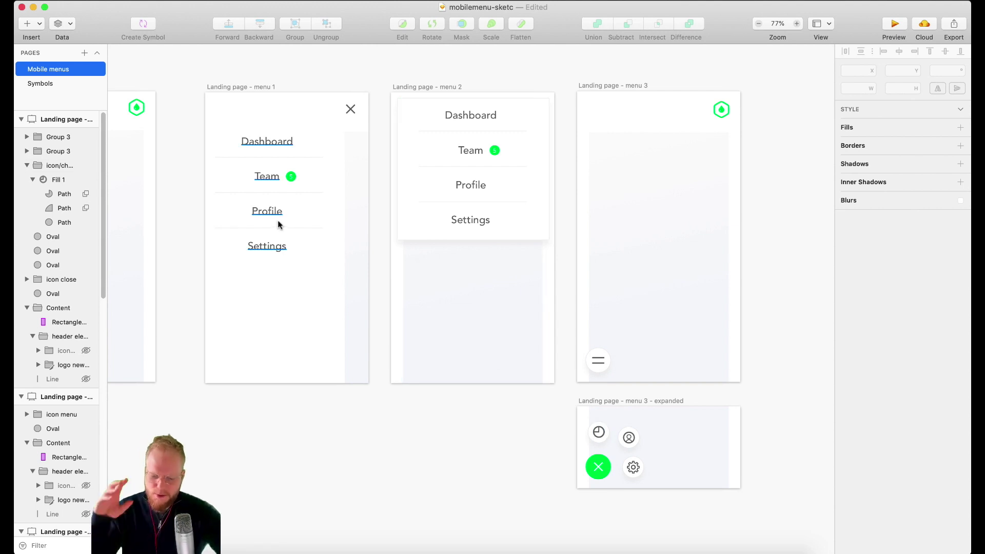